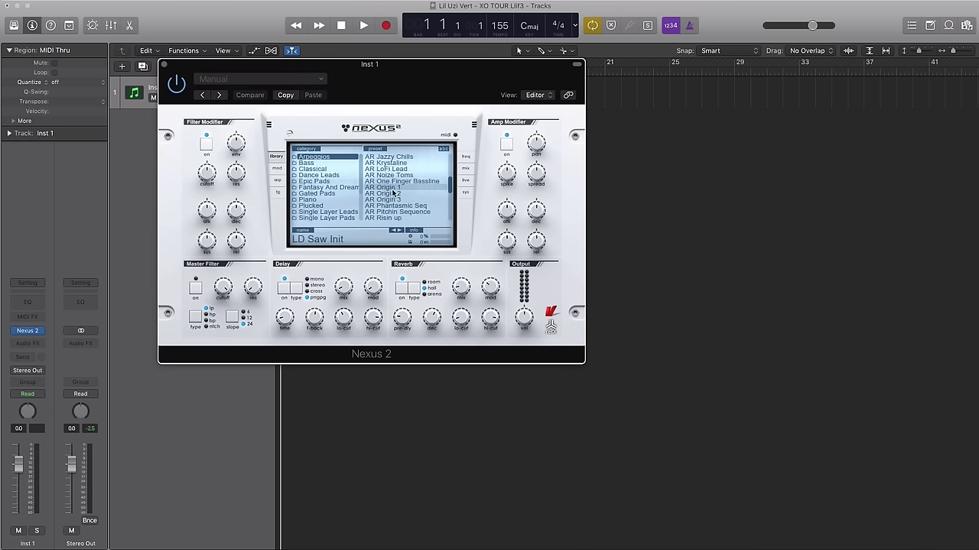
- Load the AR Origin 1 preset in Nexus 2 and extend the Inst 1 region to bar 9
click(392, 189)
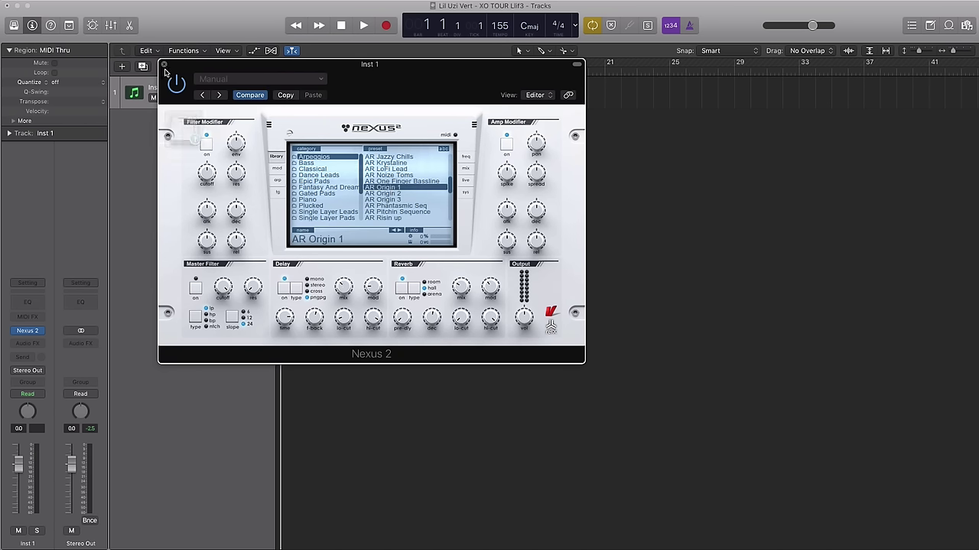
key(super+w)
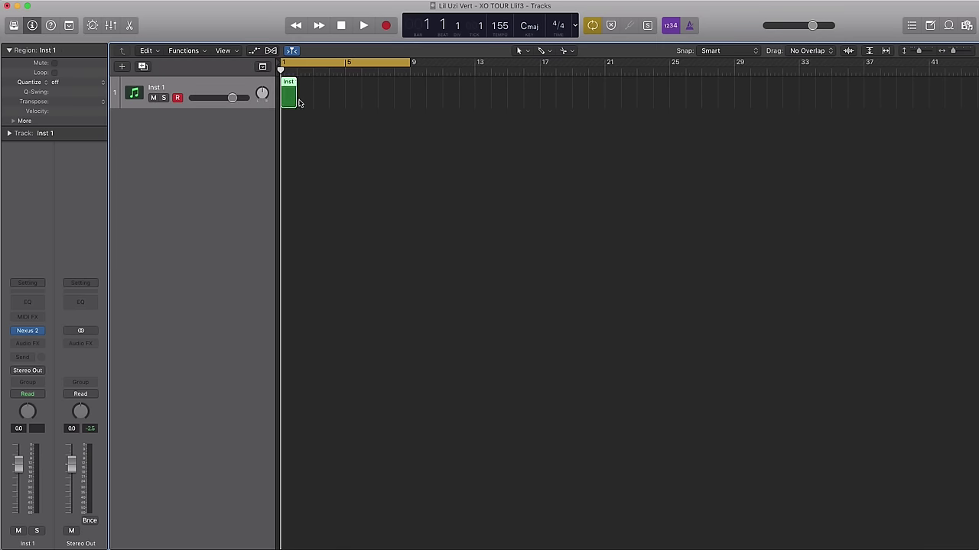
drag(294, 101, 411, 106)
- Open the region in the piano roll, enter G2, F#3 and F#5 on beats 1 to 3 of bar 1, and play it
double_click(395, 106)
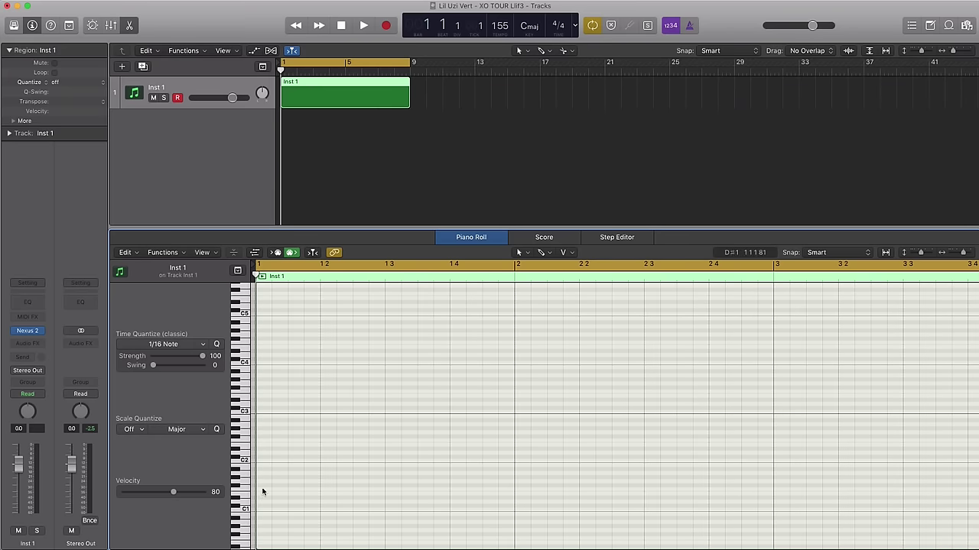
scroll(389, 314, up, 2)
click(390, 309)
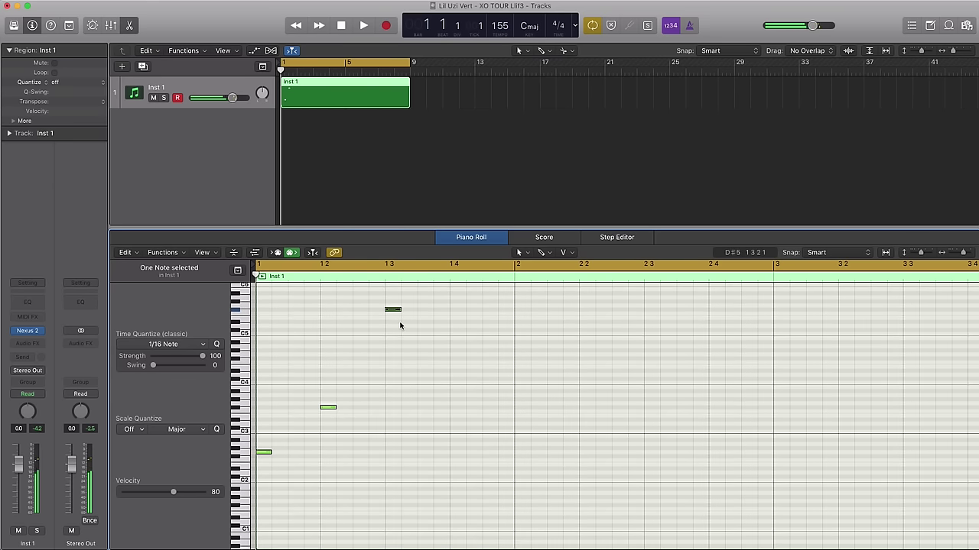
key(space)
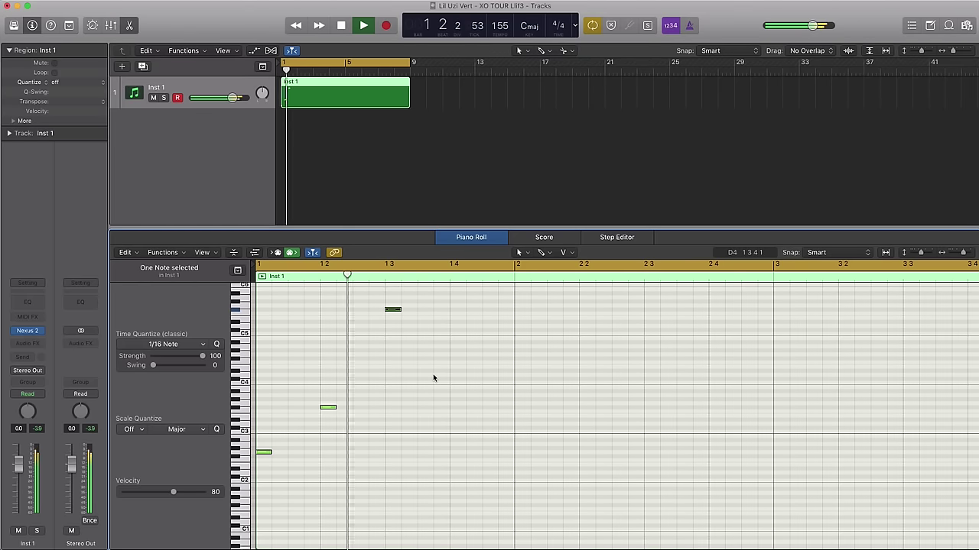
- Add G2 on beat 1 and F#3 on beat 2 of bar 2, and play back the melody
key(space)
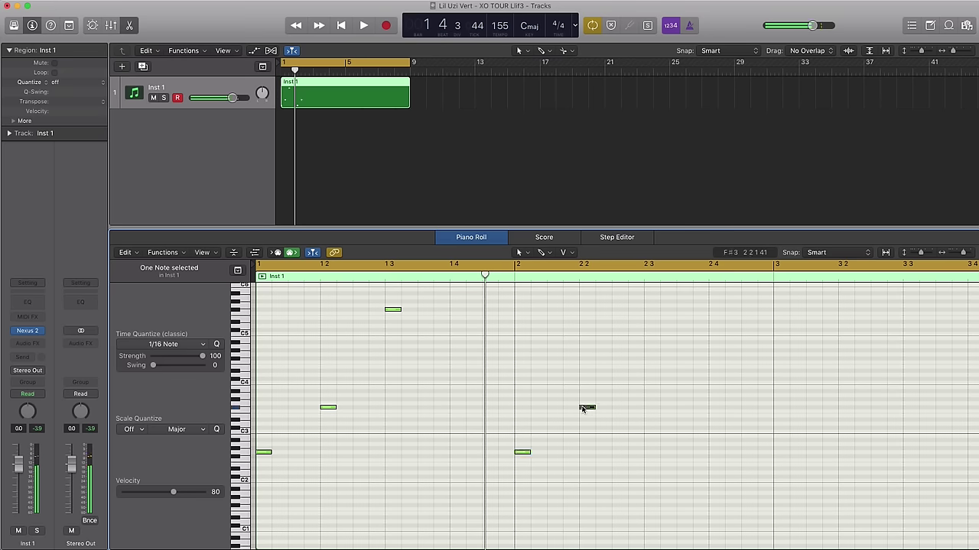
key(space)
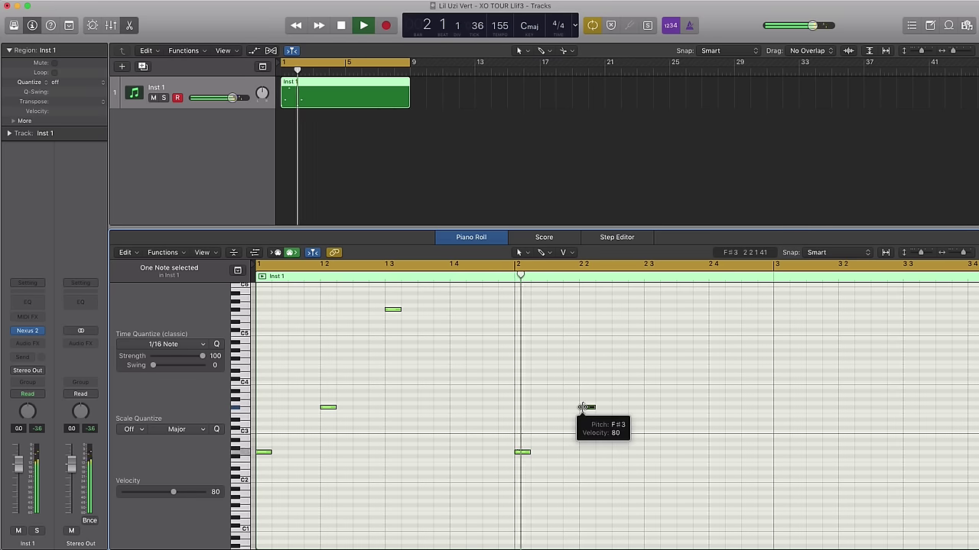
key(space)
- Add B2, B3 and F#5 on the first three beats of bar 3 and play back the melody
scroll(590, 428, right, 1)
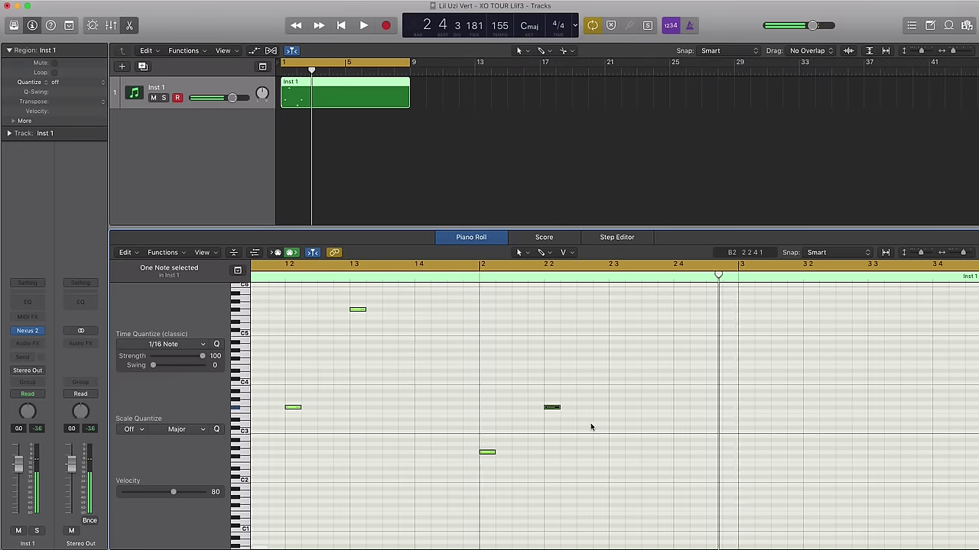
scroll(636, 448, right, 2)
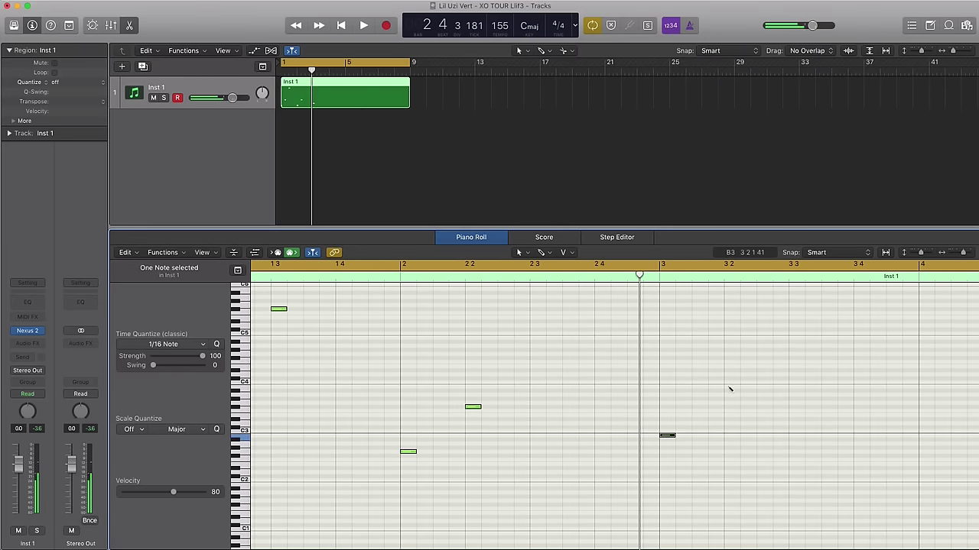
key(space)
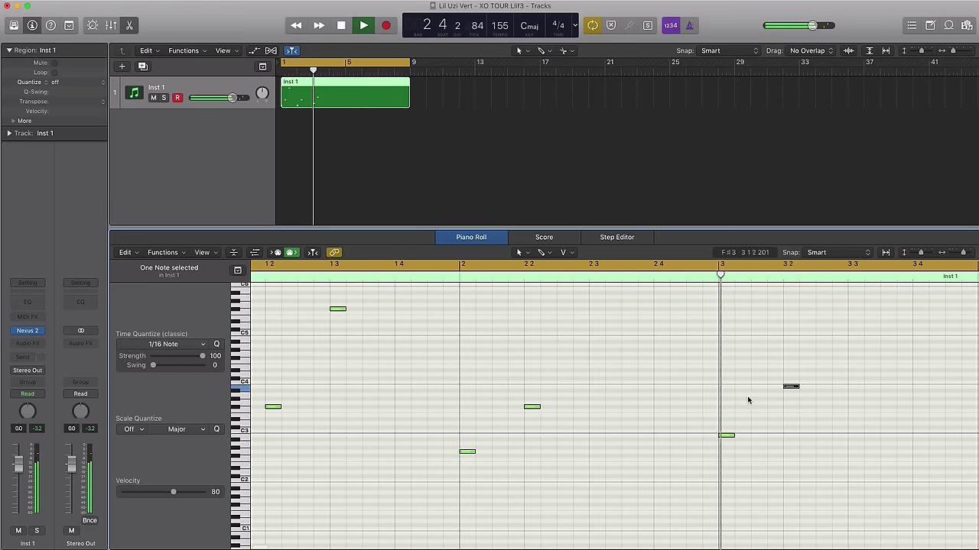
key(space)
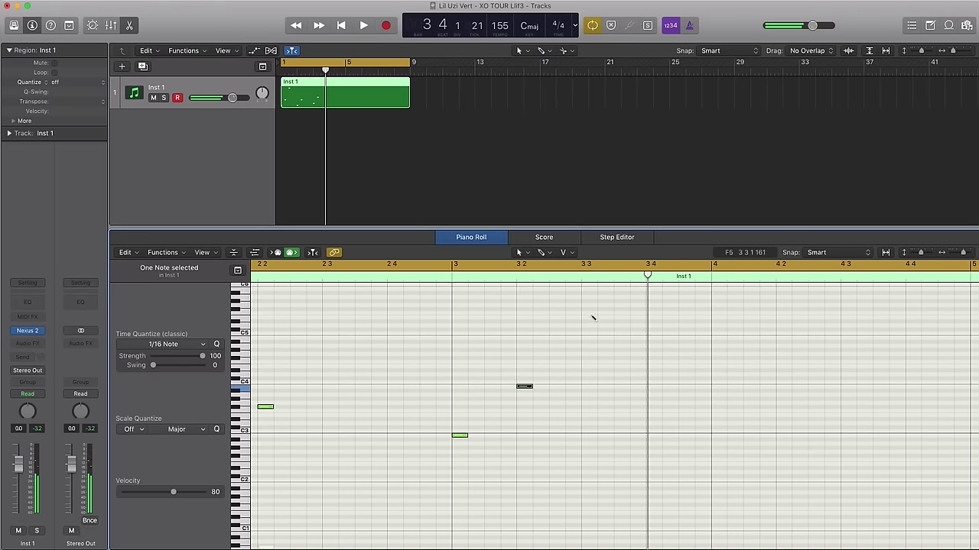
scroll(593, 312, left, 5)
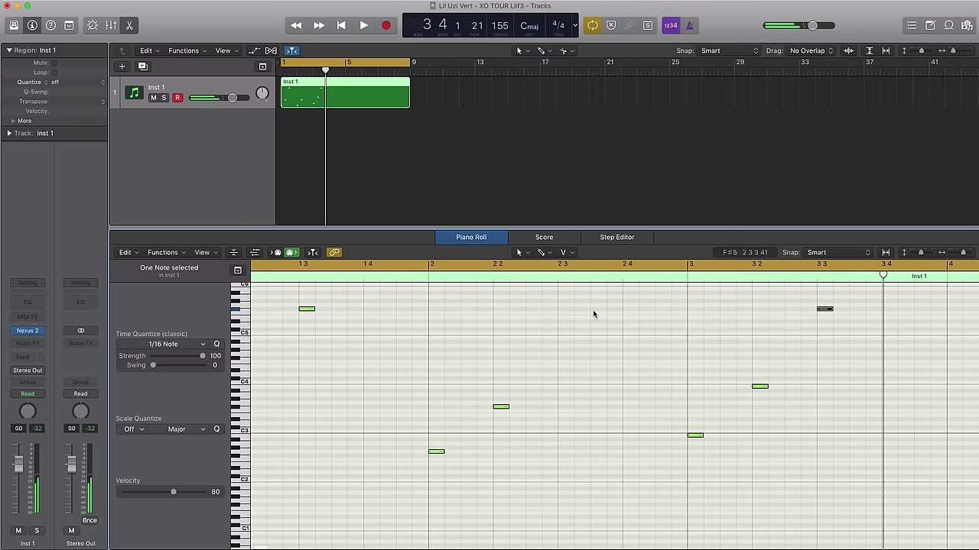
key(space)
ctrl+alt+click(590, 327)
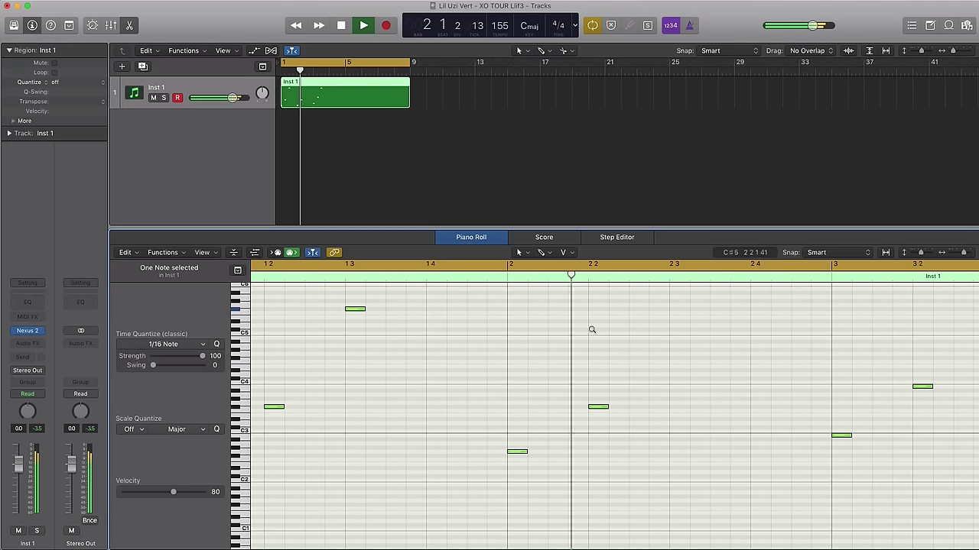
ctrl+alt+click(592, 330)
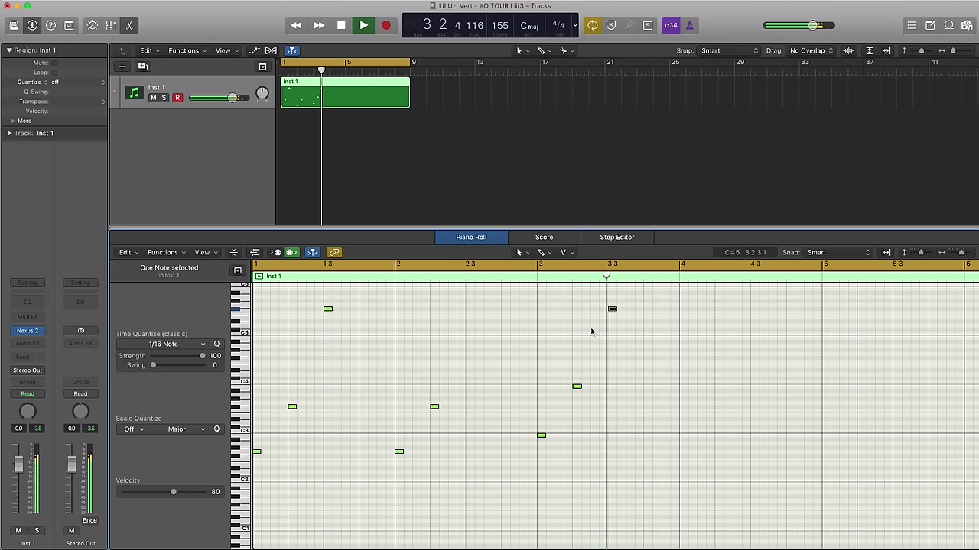
- Add A3 on beat 1 and A4 on beat 2 of bar 4, and play back the melody
key(space)
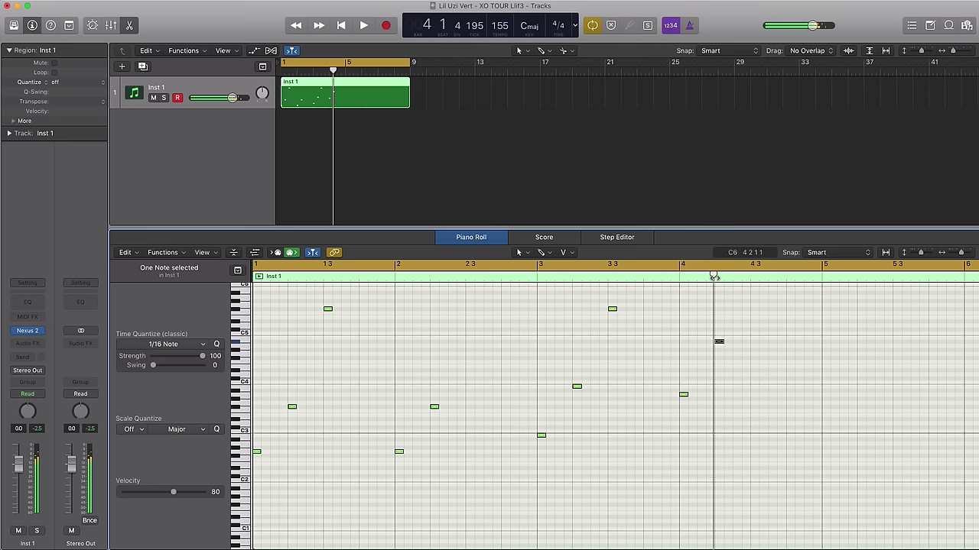
drag(718, 344, 718, 347)
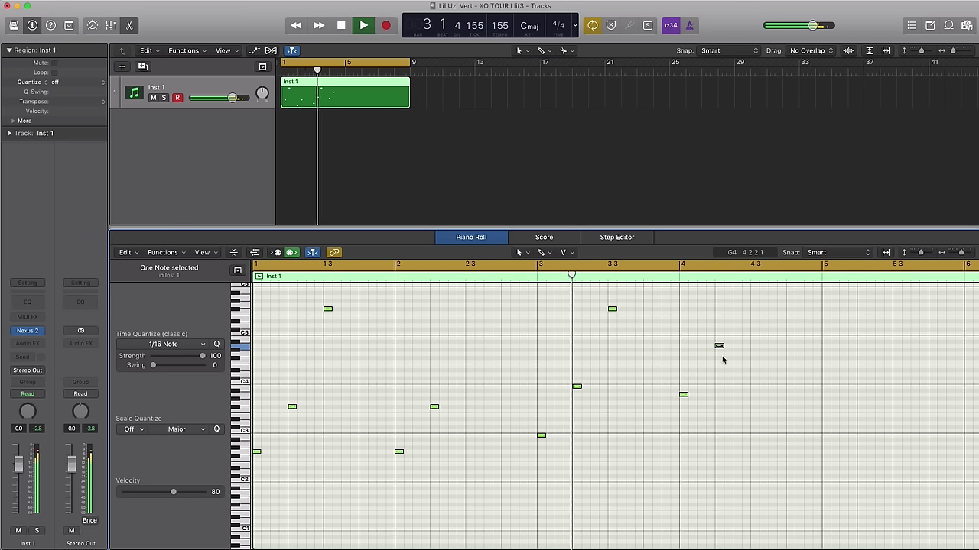
key(space)
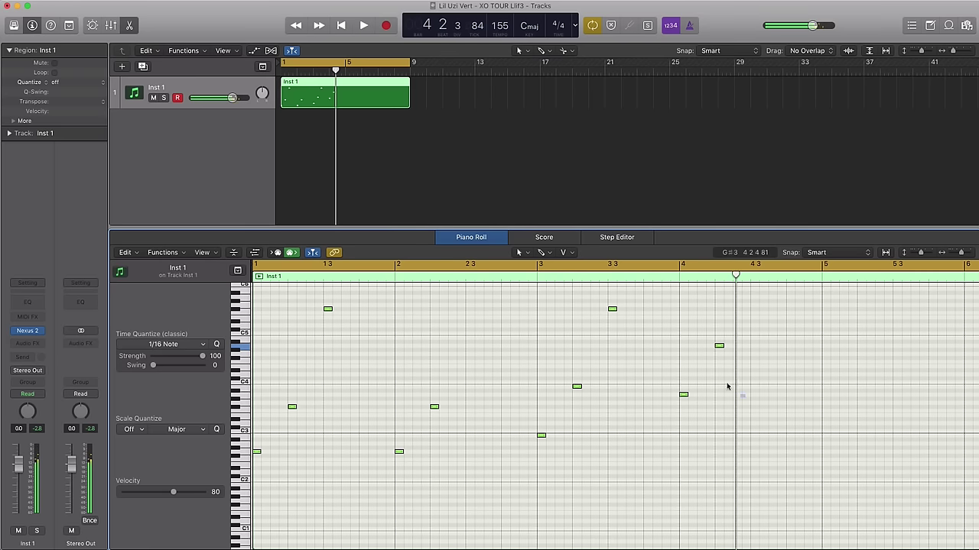
- Lower both notes in bar 4 by one octave and play back the melody
drag(741, 397, 686, 344)
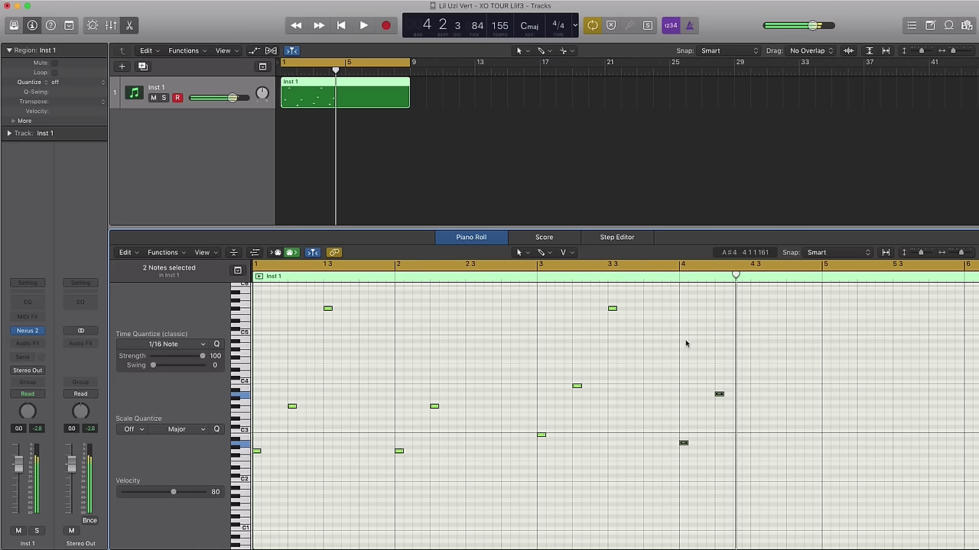
key(space)
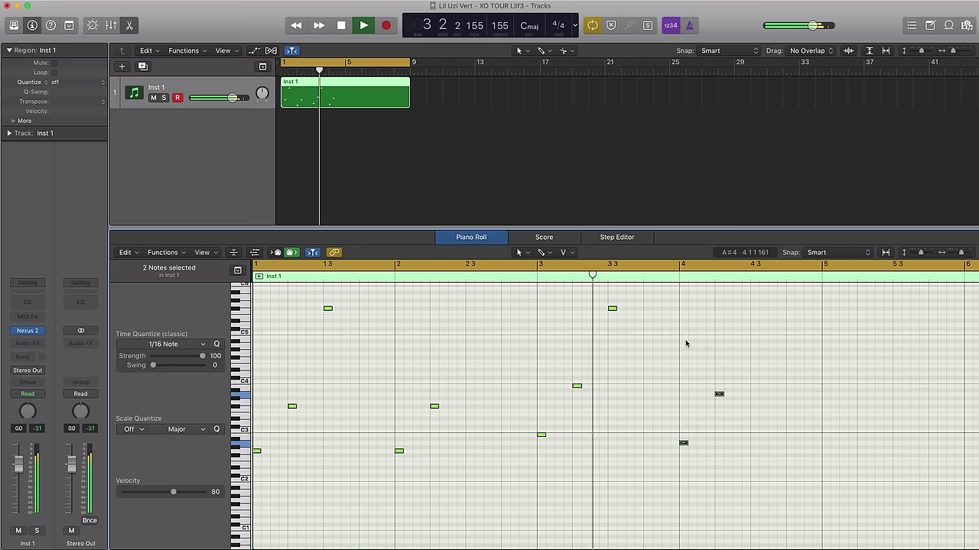
key(space)
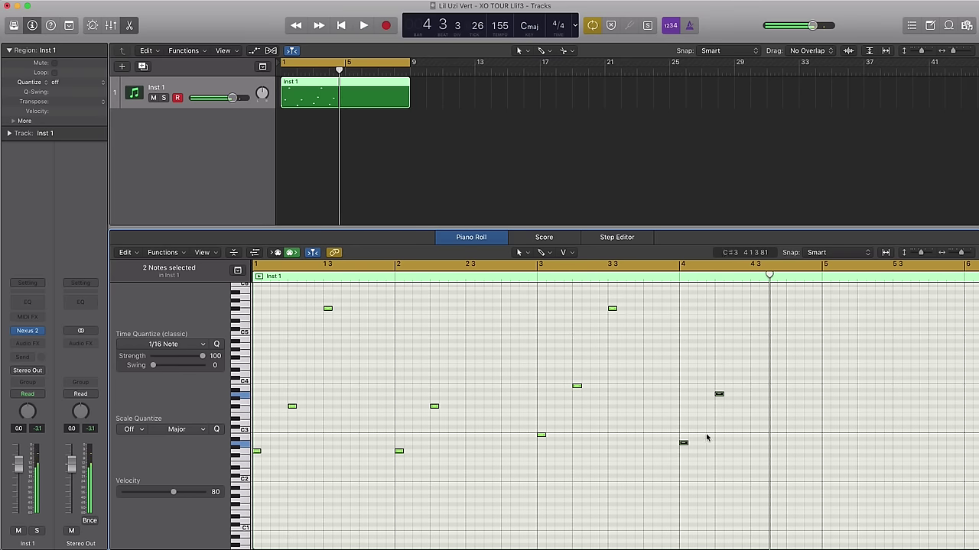
- Copy all ten notes of bars 1 to 4 to start at bar 5 and play back the region
key(super+Left)
key(super+Left)
key(super+Left)
key(super+Left)
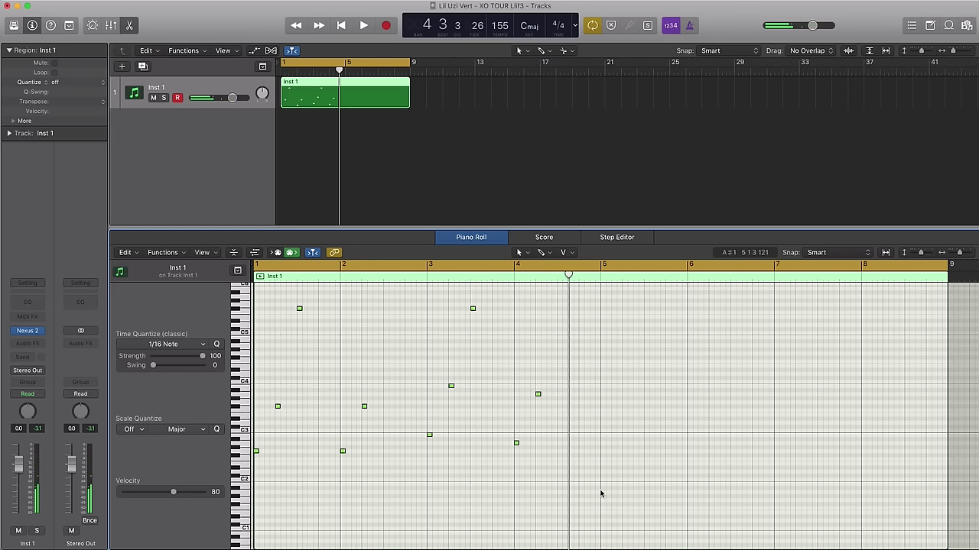
drag(579, 493, 257, 302)
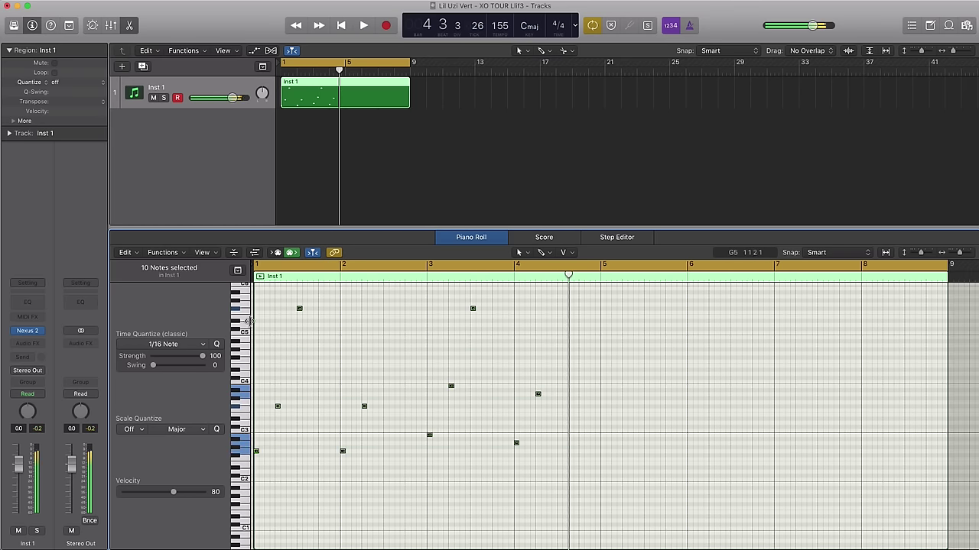
drag(256, 453, 604, 452)
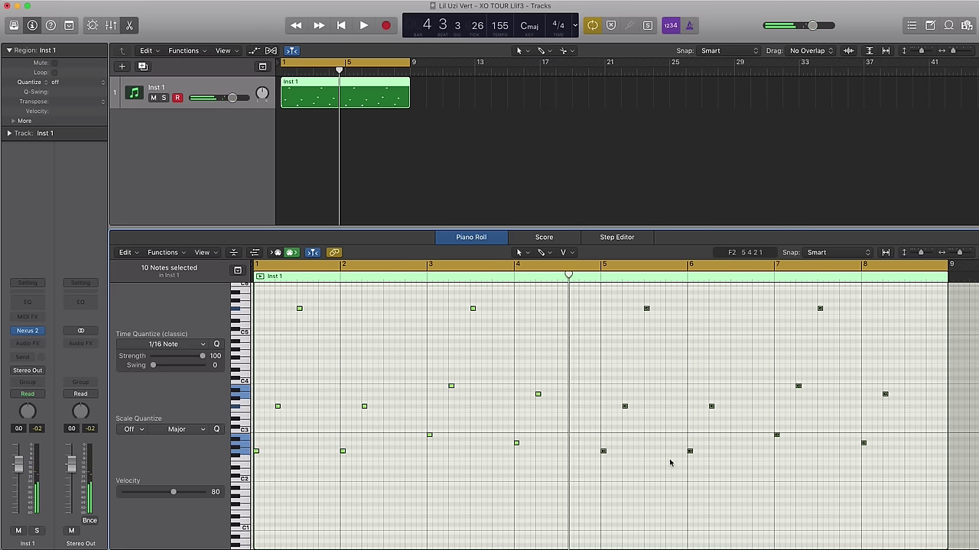
key(space)
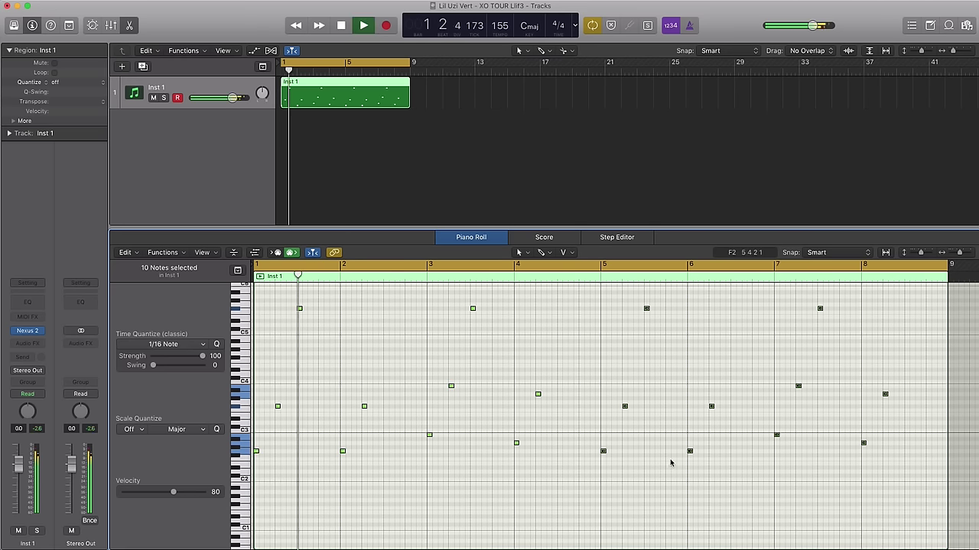
- Delete the copied F#5 on beat 3 of bar 7 and the A3 on beat 2 of bar 8
click(815, 309)
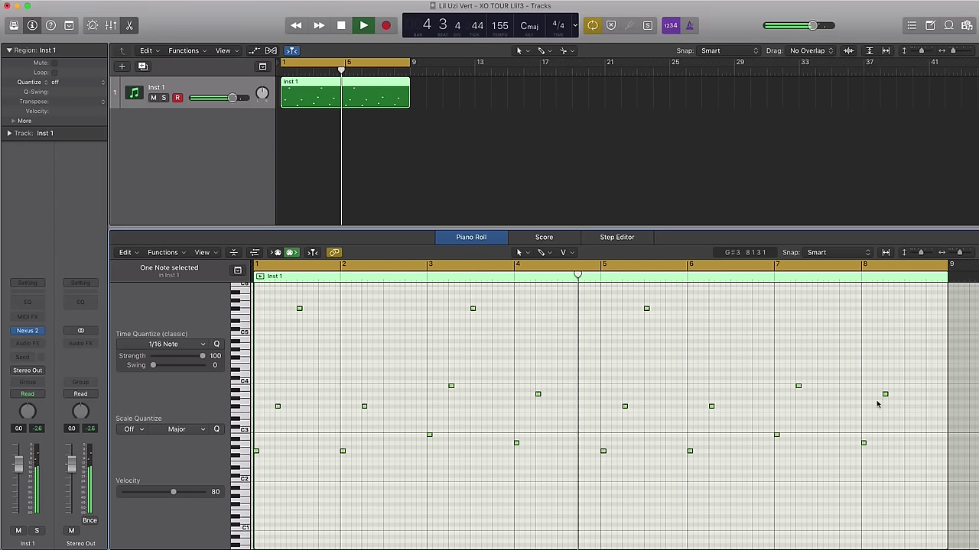
drag(910, 415, 886, 386)
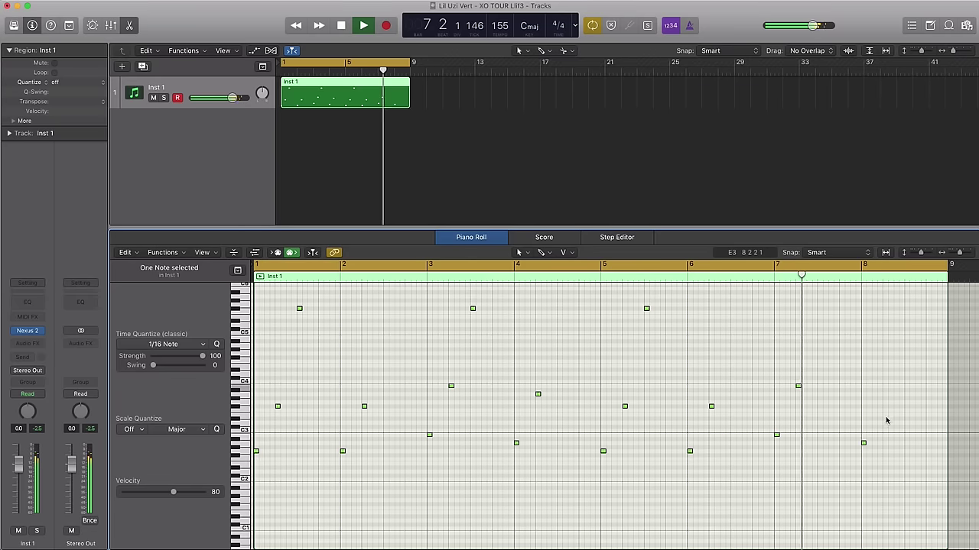
key(space)
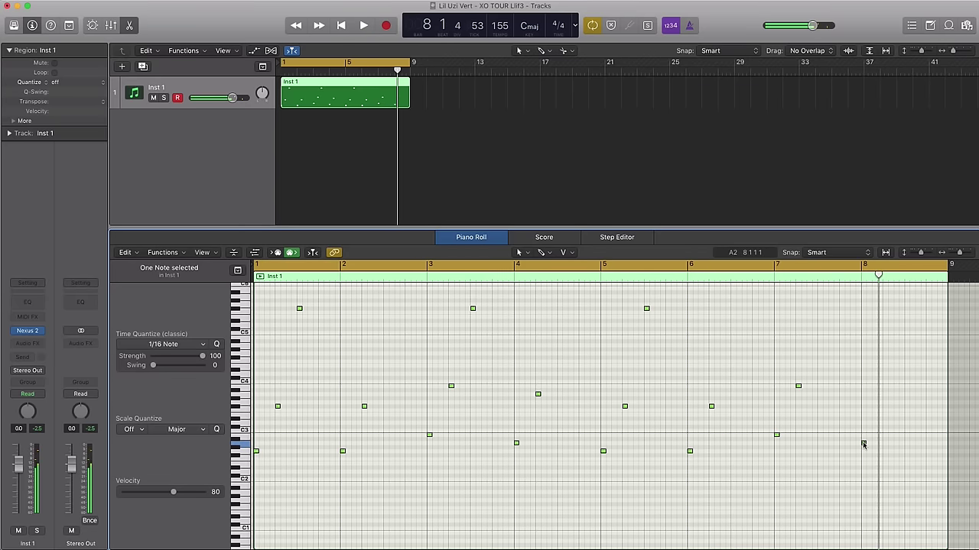
- Raise the note on beat 1 of bar 8 to C#3, checking its pitch during playback
drag(864, 444, 863, 423)
key(Return)
key(space)
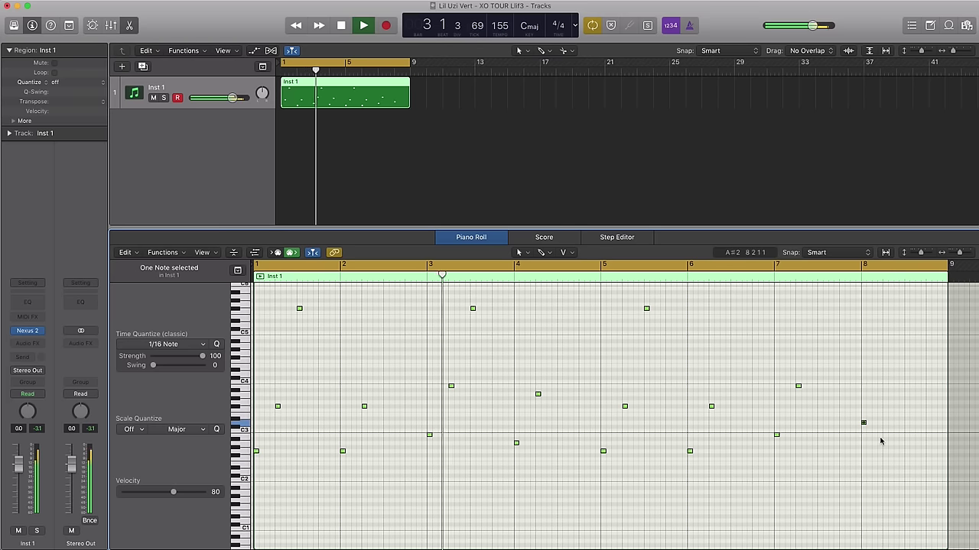
drag(864, 423, 864, 428)
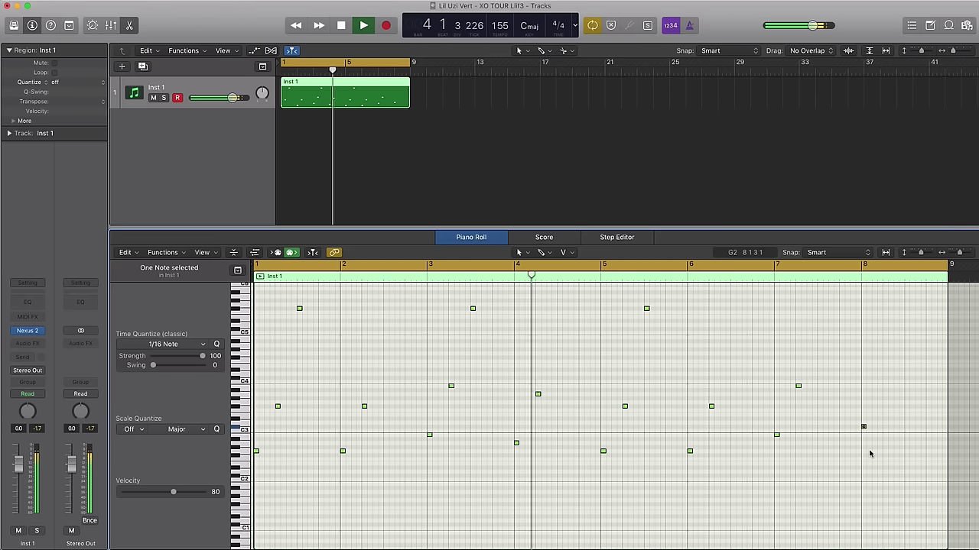
key(space)
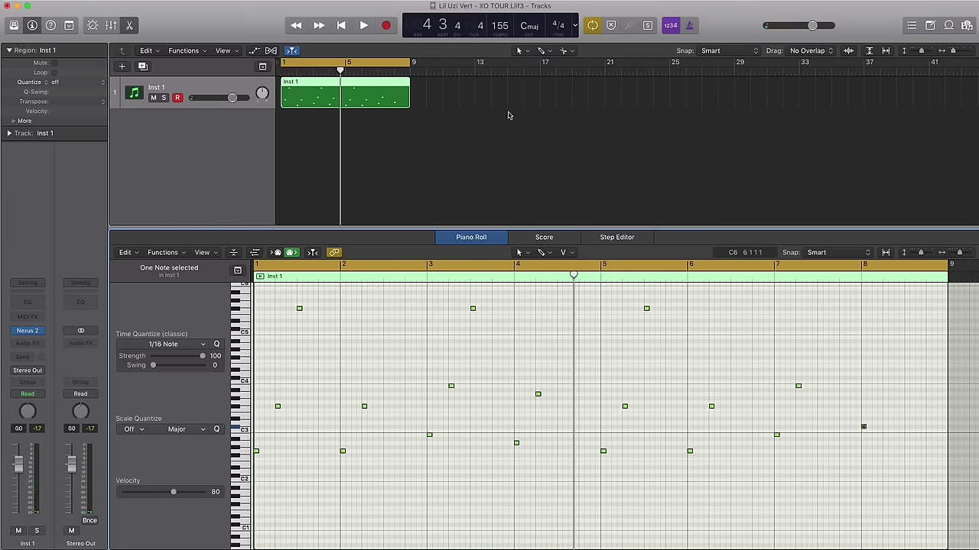
- Close the piano roll and import the 808 Mafia Tag 1_1 audio file onto a new track at bar 8
key(x)
key(x)
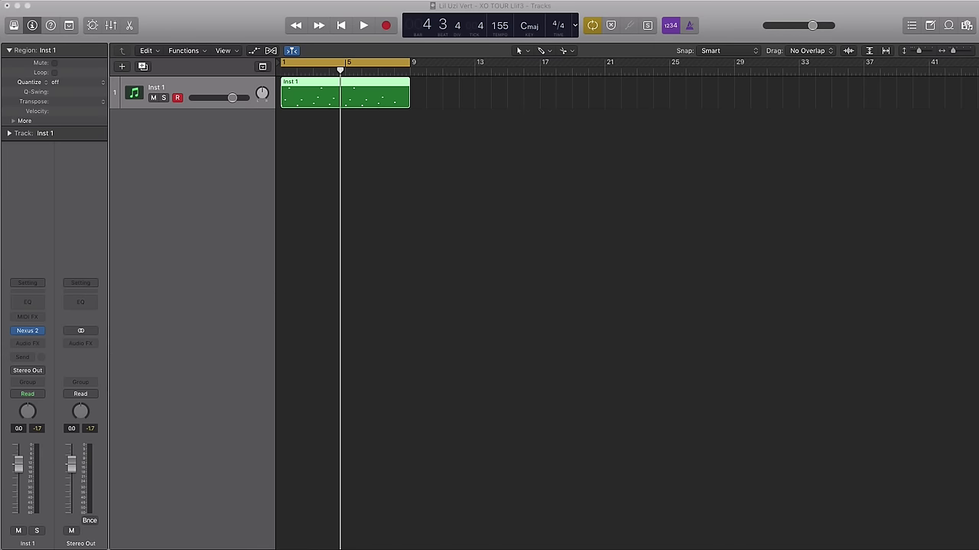
drag(668, 462, 391, 351)
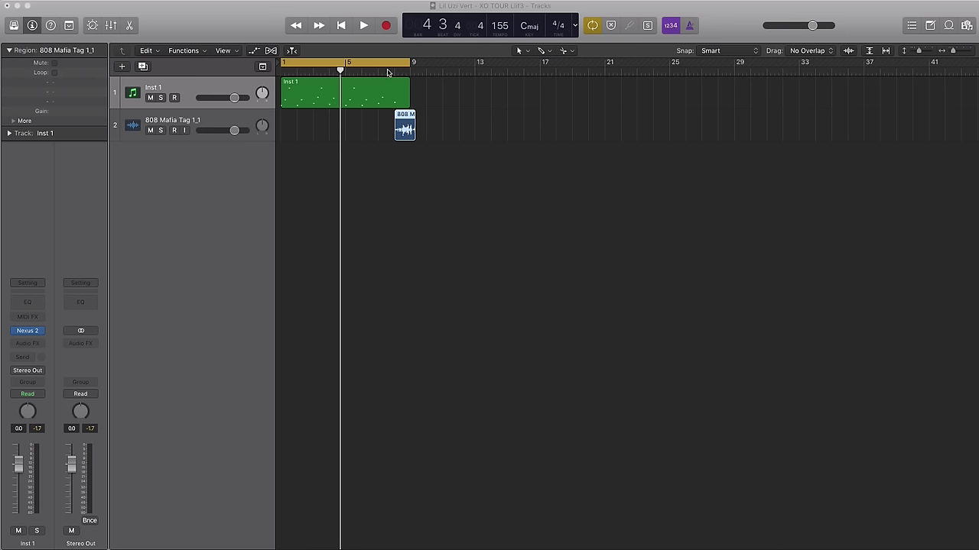
- Set the cycle range to bar 8 and play back the producer tag with the melody
click(449, 130)
scroll(459, 134, up, 10)
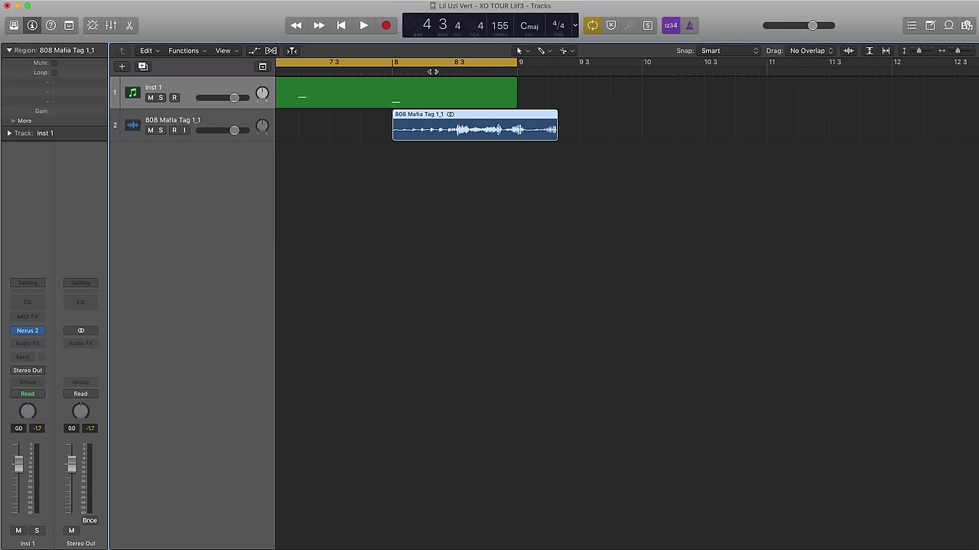
scroll(419, 134, up, 5)
scroll(620, 105, down, 10)
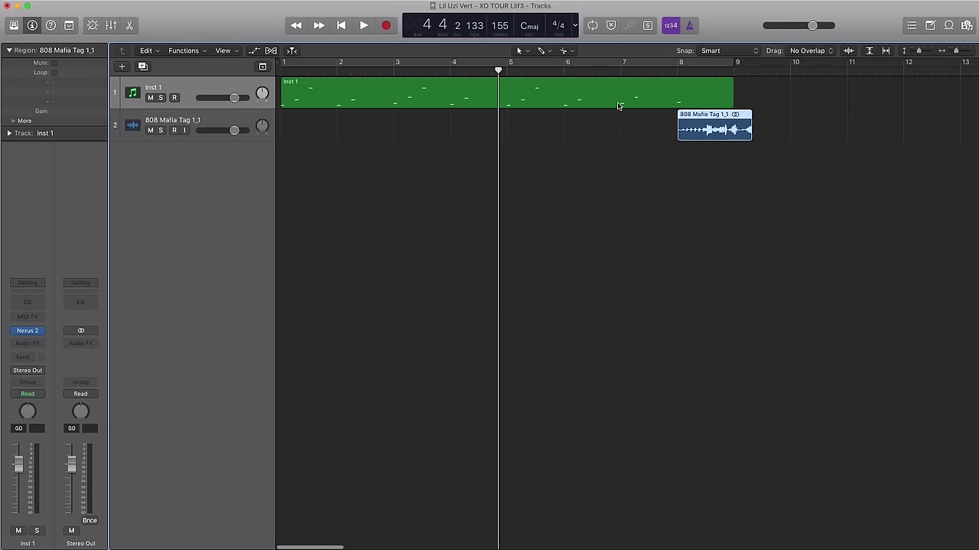
click(619, 71)
drag(614, 67, 648, 68)
key(space)
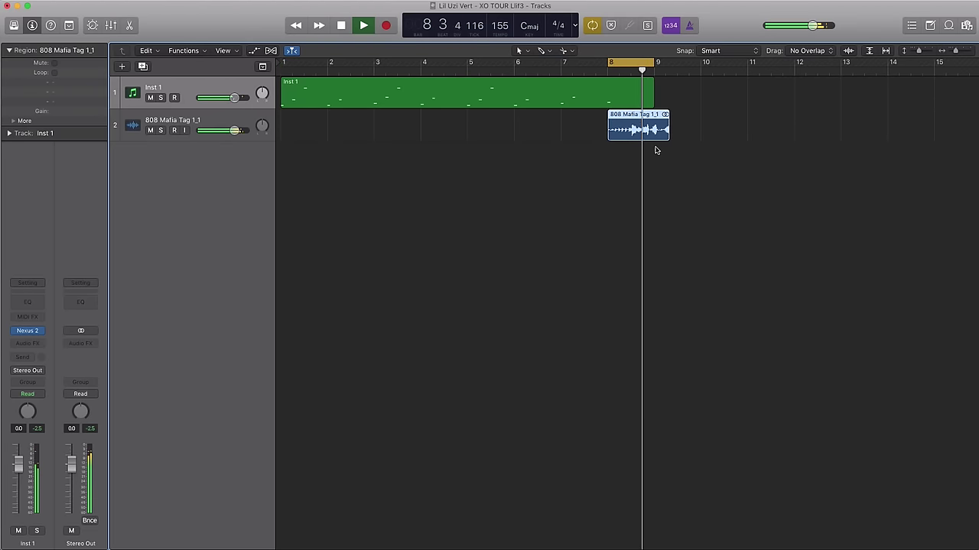
- Trim the end of the 808 Mafia Tag 1_1 region back to about beat 3 of bar 8
drag(667, 135, 631, 142)
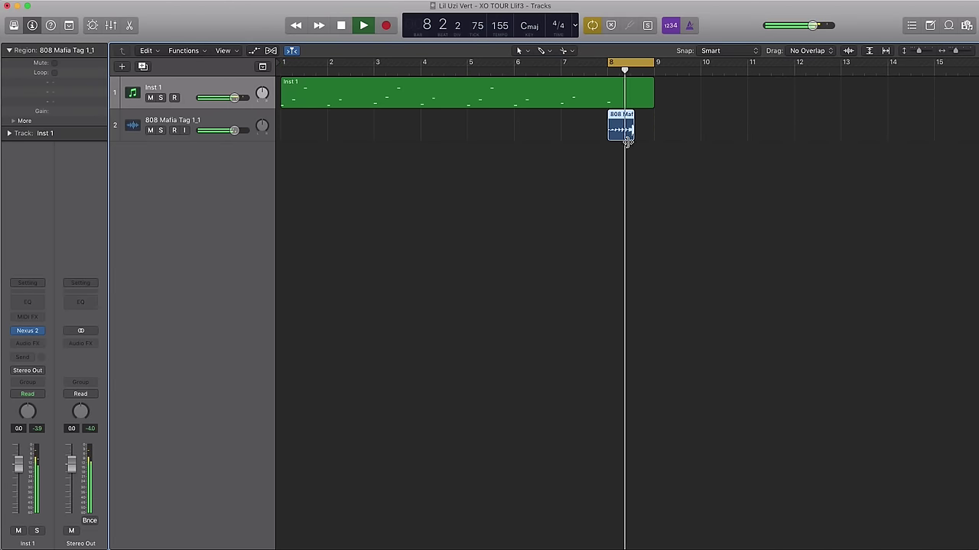
key(space)
- Add a Pitch Shifter to the producer tag track with semitones at 4 and mix at 100%, auditioning the result
click(213, 125)
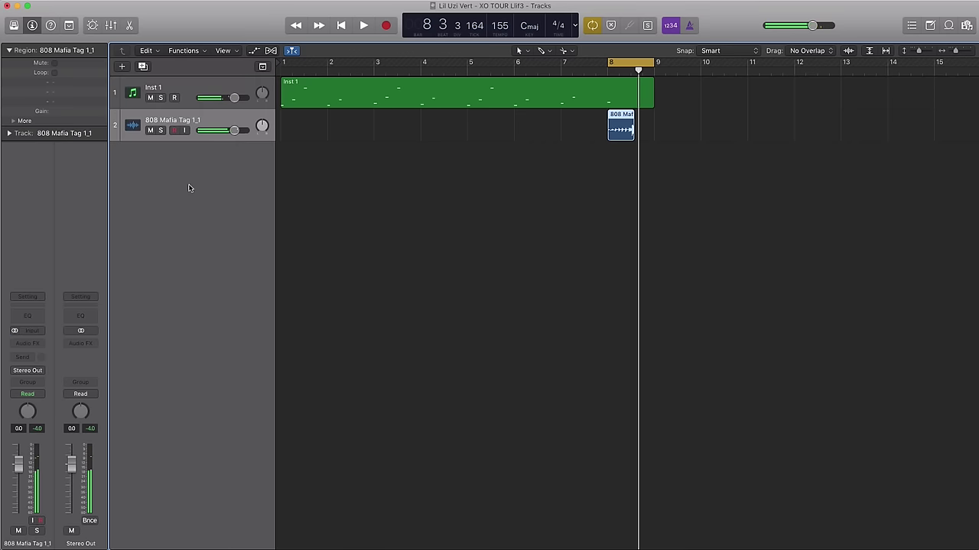
click(33, 349)
mouse_move(44, 382)
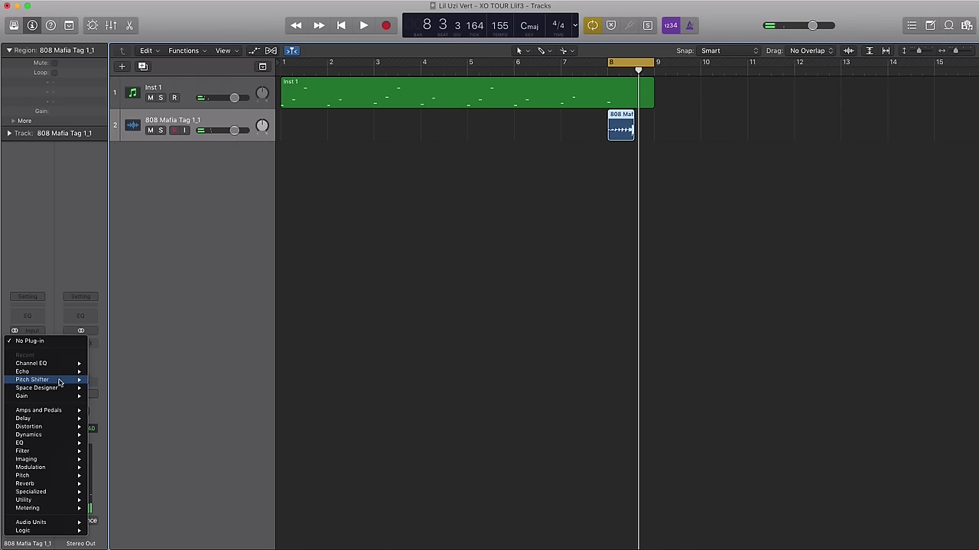
click(101, 382)
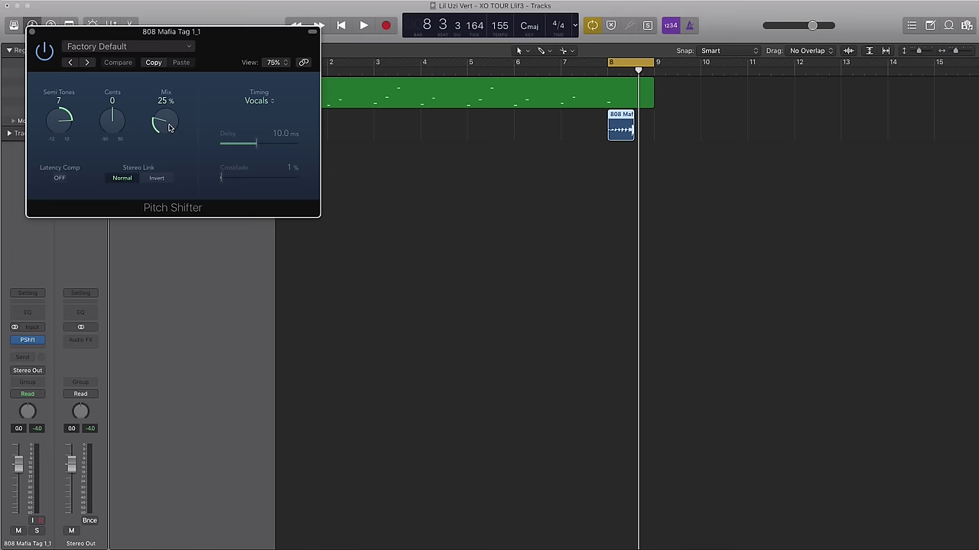
mouse_move(63, 131)
mouse_down()
mouse_move(62, 146)
mouse_move(60, 137)
mouse_up()
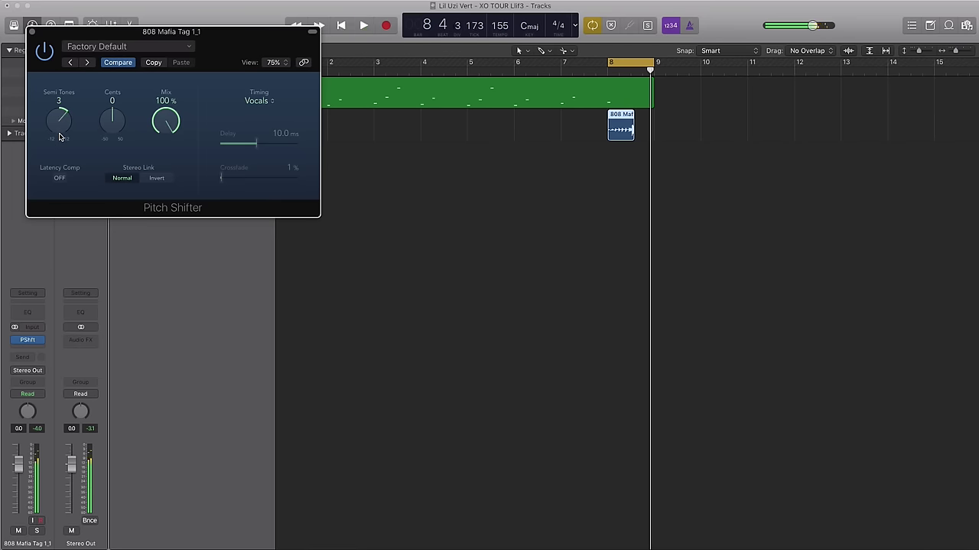
key(space)
key(space)
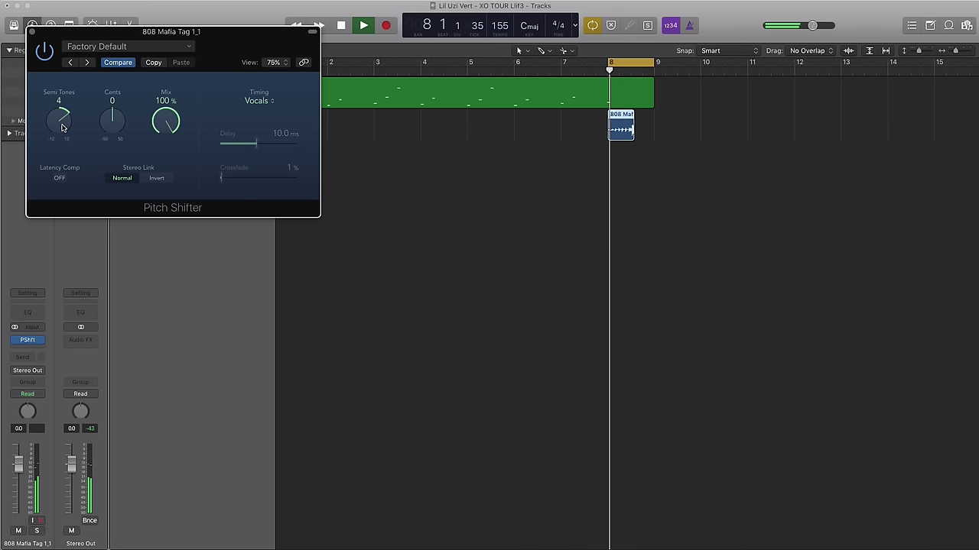
key(space)
click(31, 35)
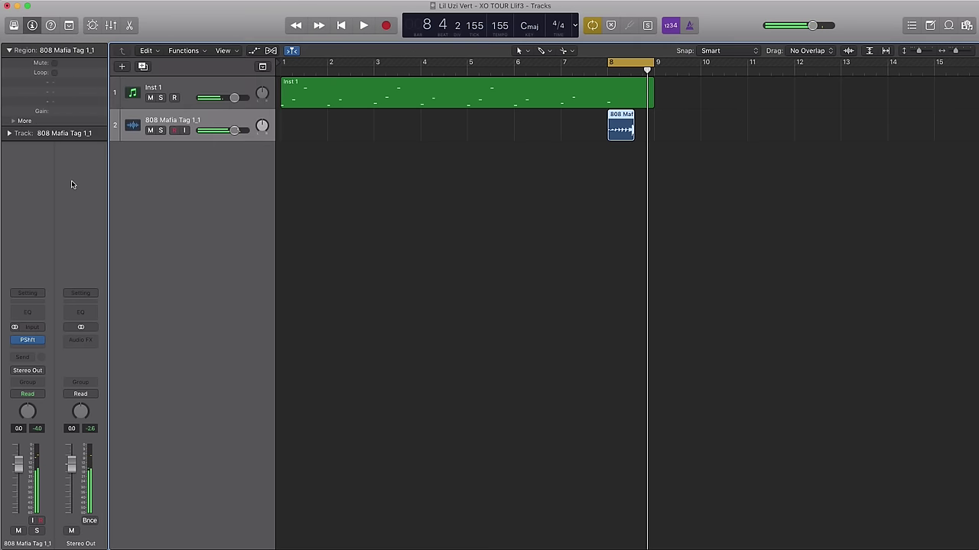
- Add a stereo Echo to the tag track with a 1/4 note delay, 46% feedback, 100% dry and 67% wet
click(33, 341)
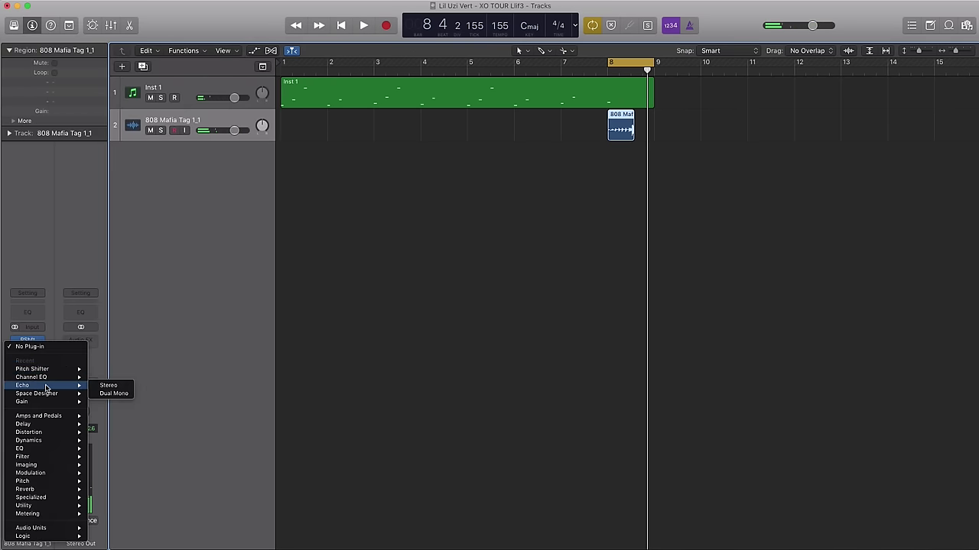
click(107, 385)
key(space)
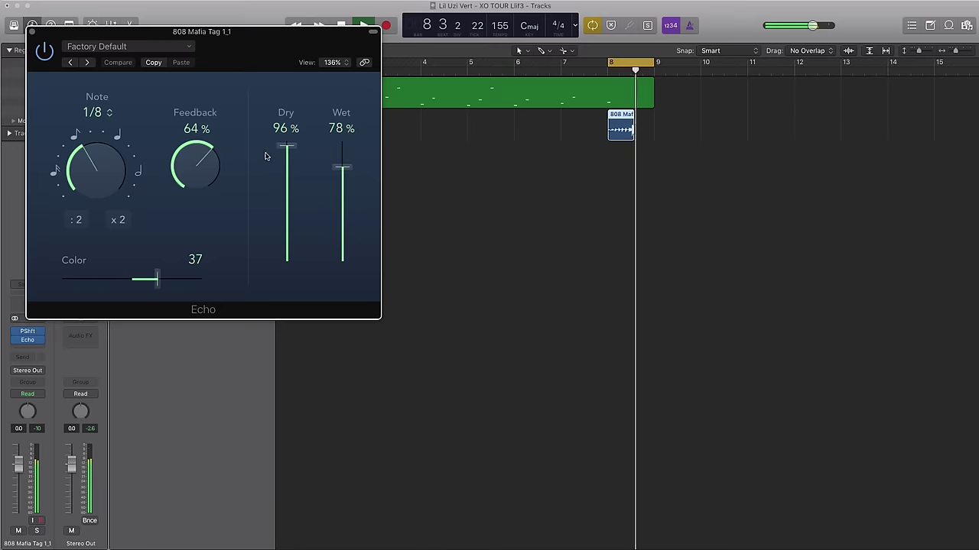
drag(283, 149, 285, 141)
drag(342, 167, 342, 181)
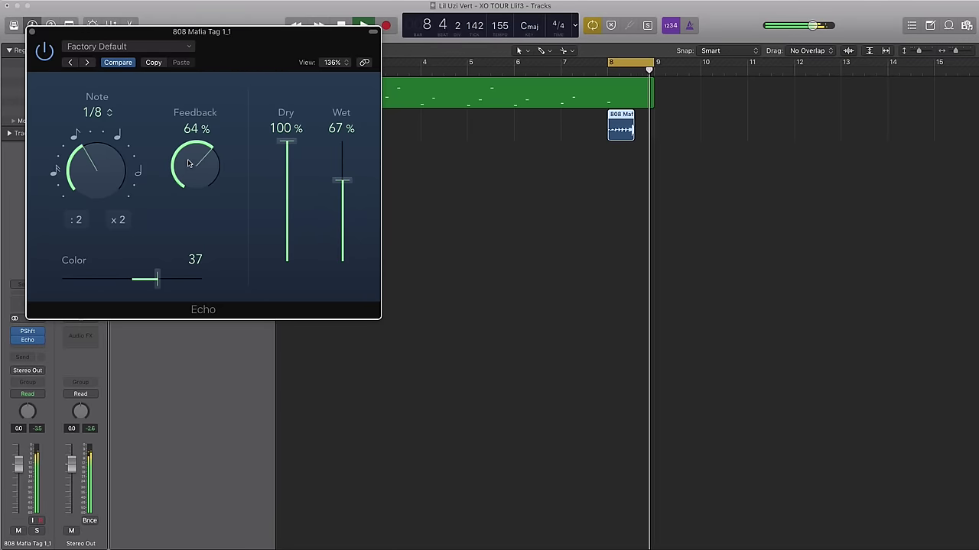
drag(191, 165, 191, 190)
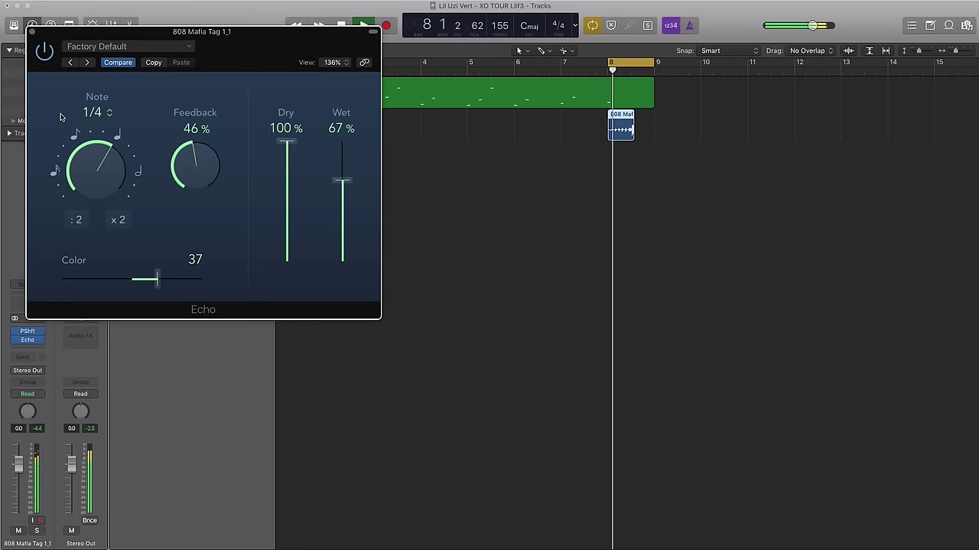
key(space)
click(32, 31)
- Add a Space Designer reverb to the tag track and raise its dry output level to maximum
click(35, 352)
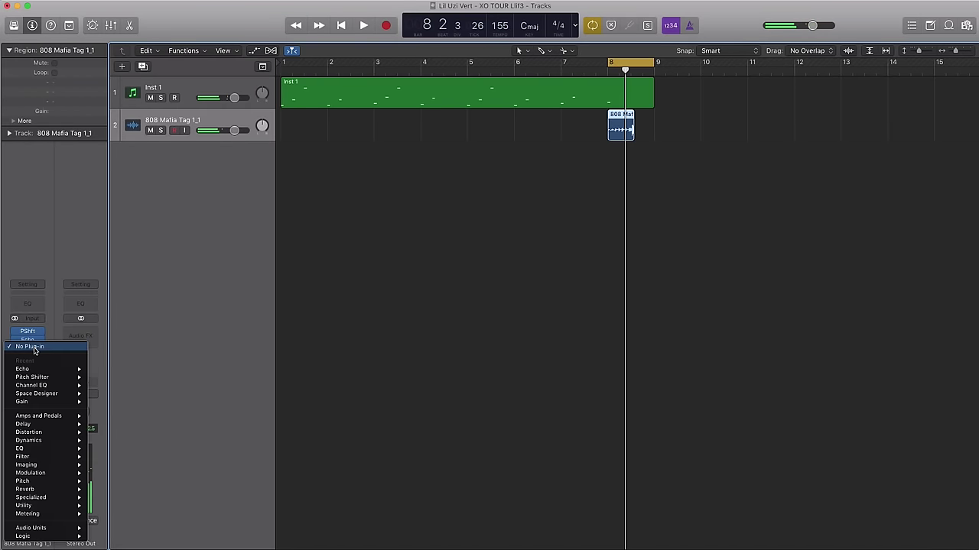
mouse_move(31, 490)
mouse_move(143, 507)
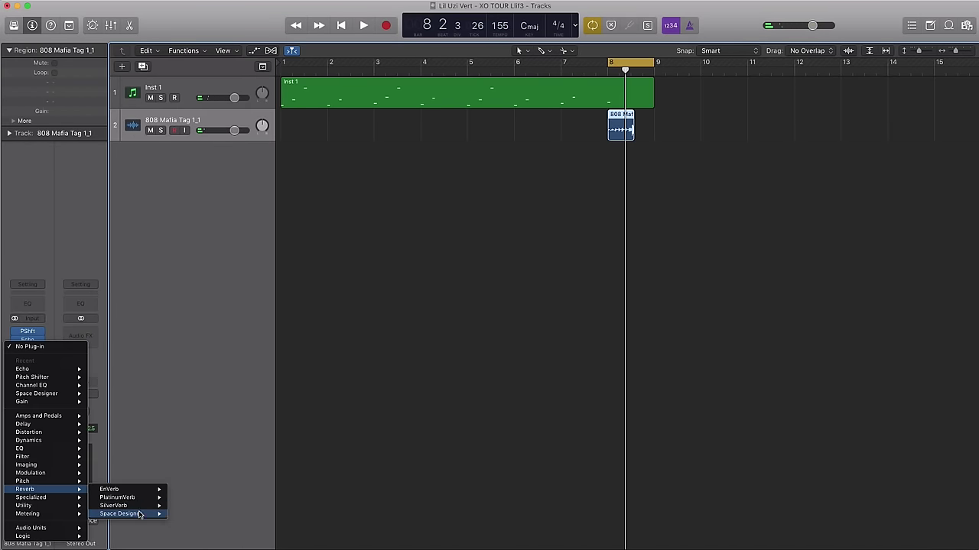
click(183, 514)
key(space)
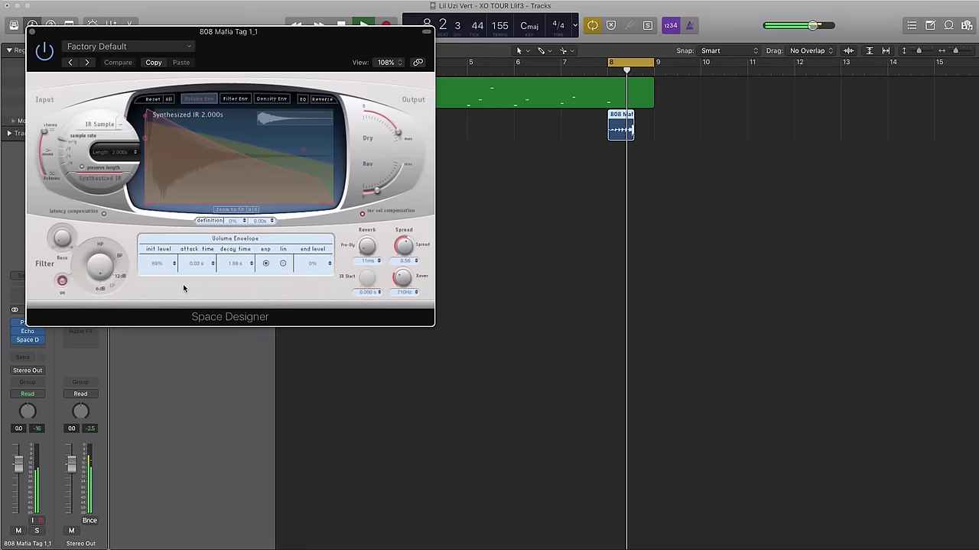
drag(397, 133, 417, 127)
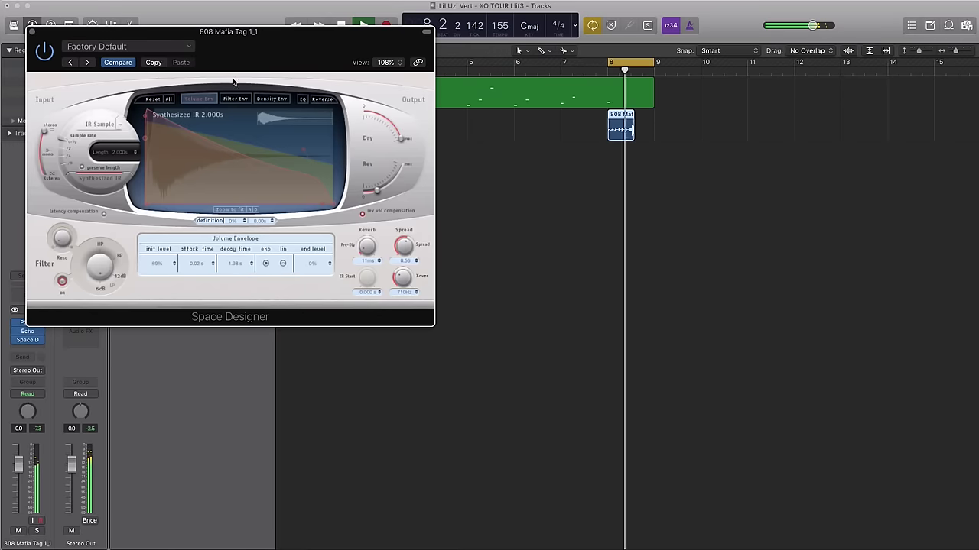
click(31, 32)
- Set the cycle range from bar 5 to bar 12 and play back the processed tag with the melody
scroll(468, 124, down, 5)
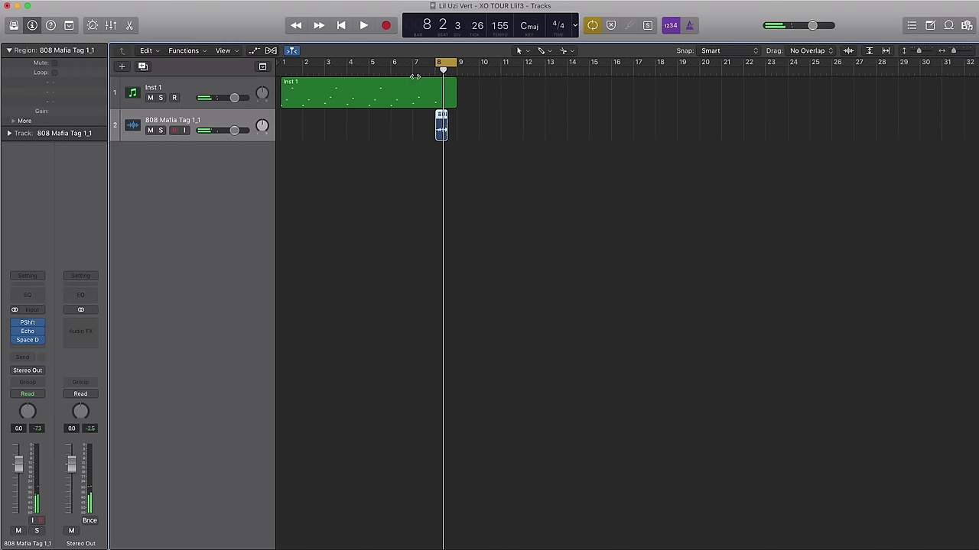
drag(367, 67, 513, 73)
key(space)
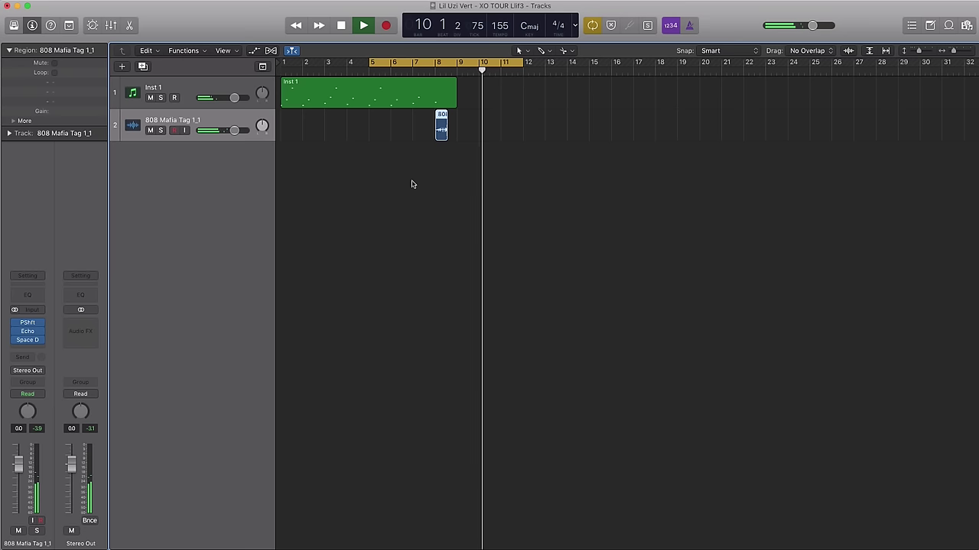
key(space)
- Copy the Inst 1 melody region to bar 9, then cycle and play bars 9 to 16
drag(400, 104, 578, 105)
drag(503, 67, 633, 66)
key(space)
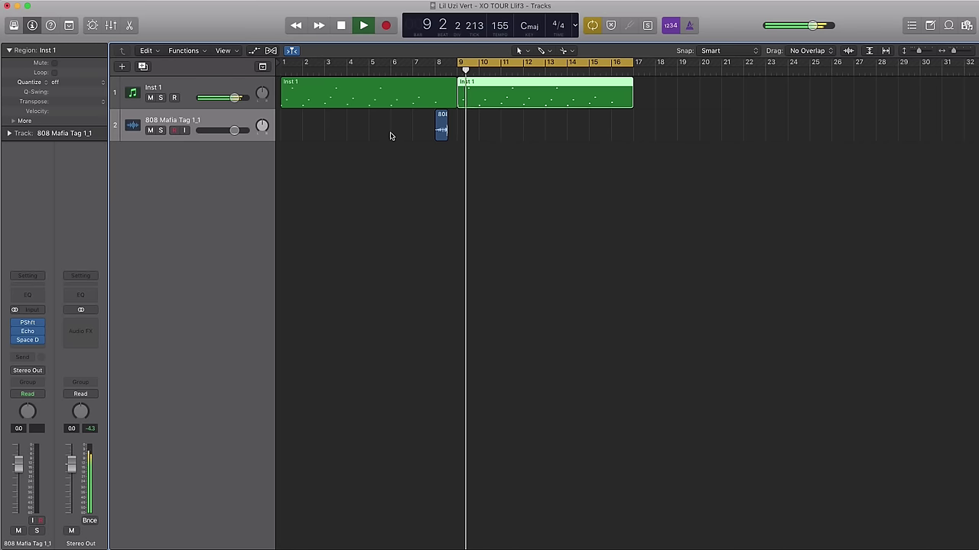
double_click(189, 169)
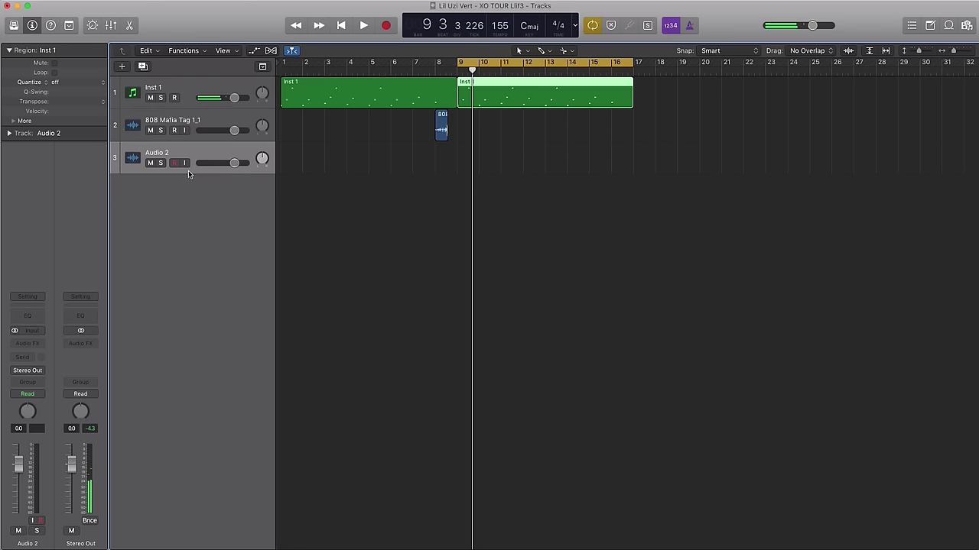
click(206, 149)
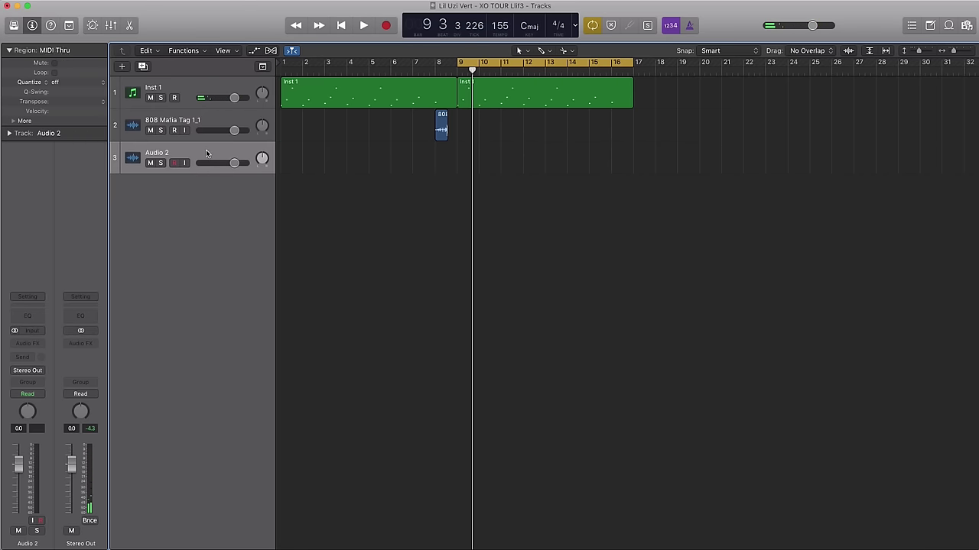
key(super+BackSpace)
- Create a second software instrument track and load Nexus 2 with the PL BellStrings preset from the Plucked category
click(183, 98)
double_click(197, 155)
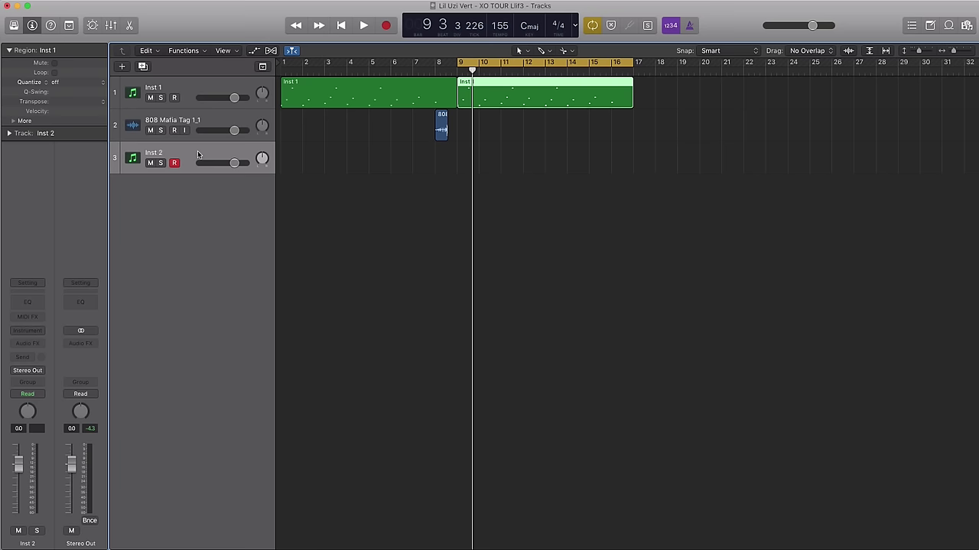
click(28, 330)
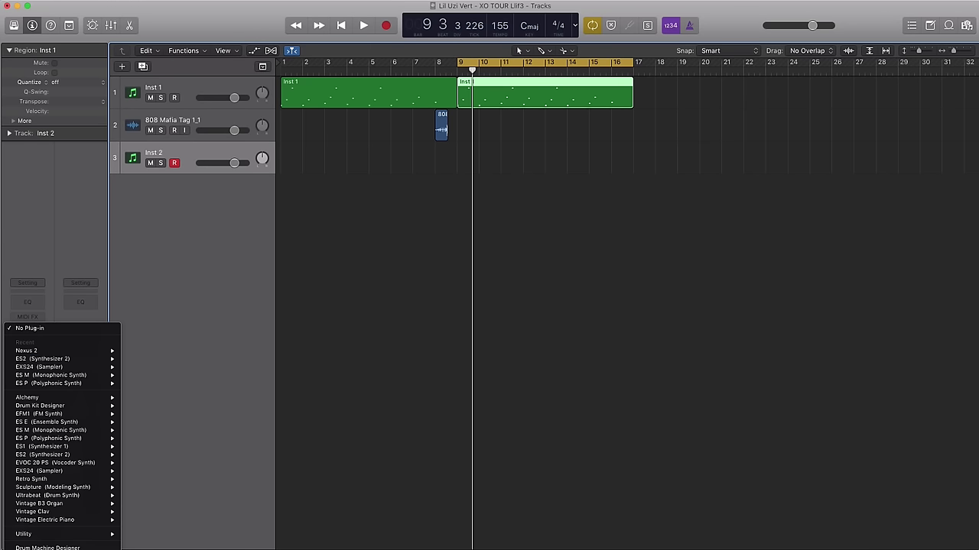
key(Escape)
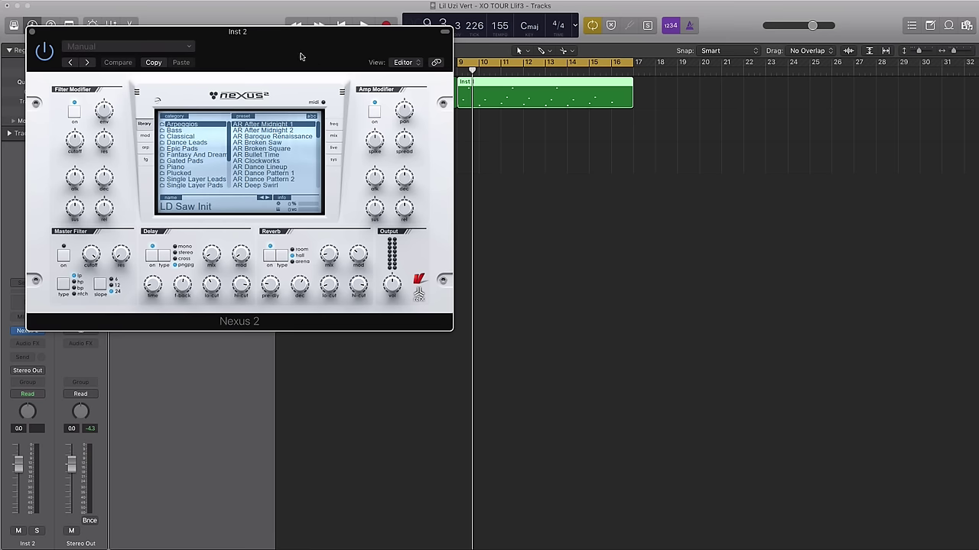
drag(300, 56, 464, 95)
click(366, 212)
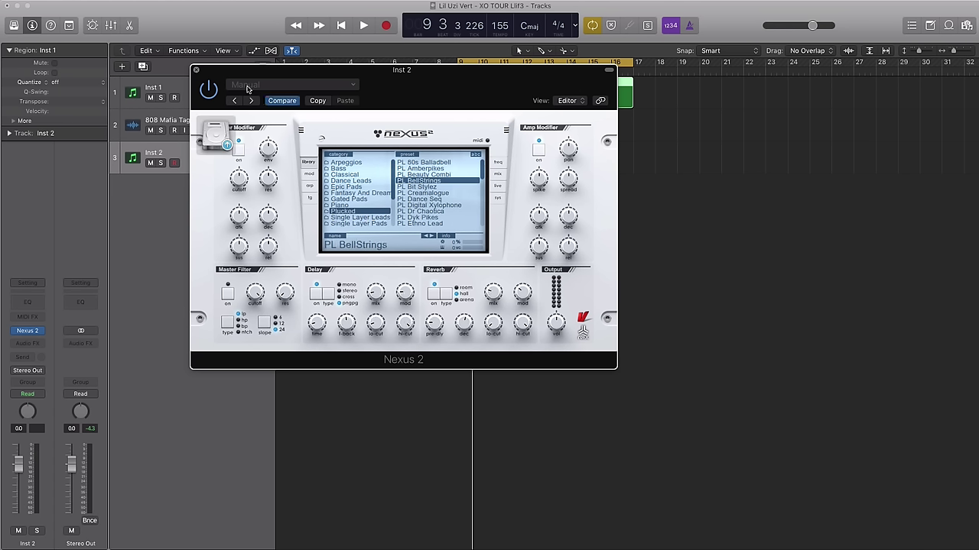
key(super+w)
- Create a four-bar MIDI region at bar 9 on the Inst 2 track and open it in the piano roll
click(470, 163)
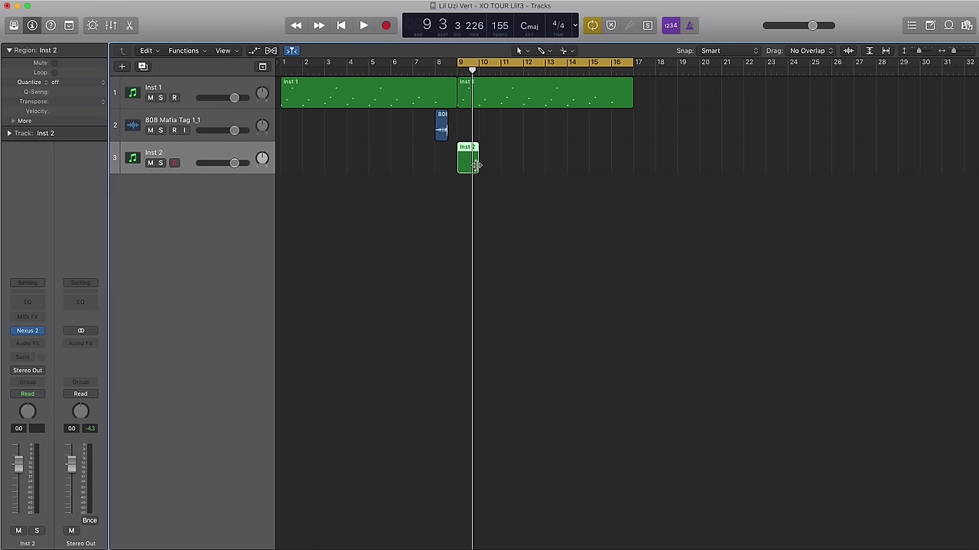
drag(476, 165, 545, 164)
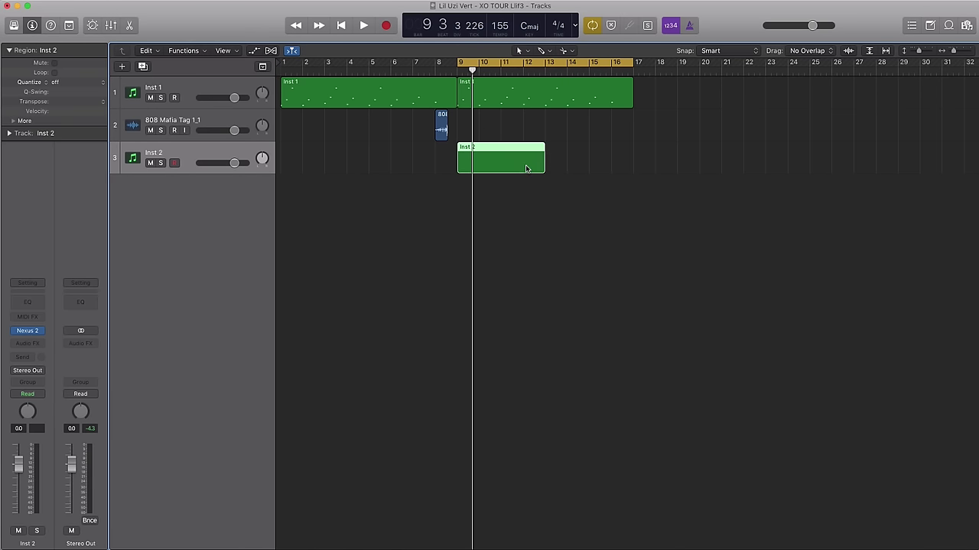
double_click(526, 168)
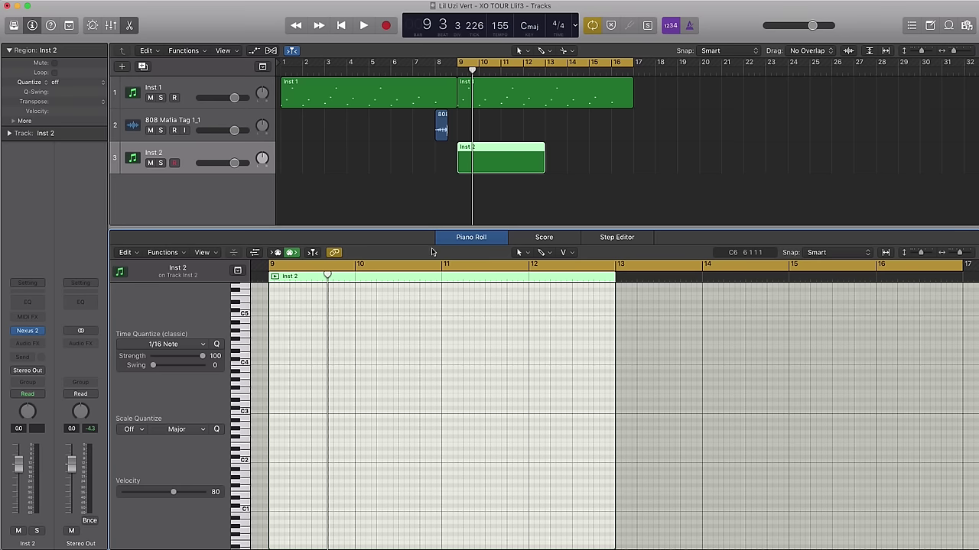
- In bar 9, enter B2 on beat 1, D3 on the offbeat of beat 1, and F#3 on beats 2 and 3
scroll(362, 385, left, 2)
key(super+Right)
key(super+Down)
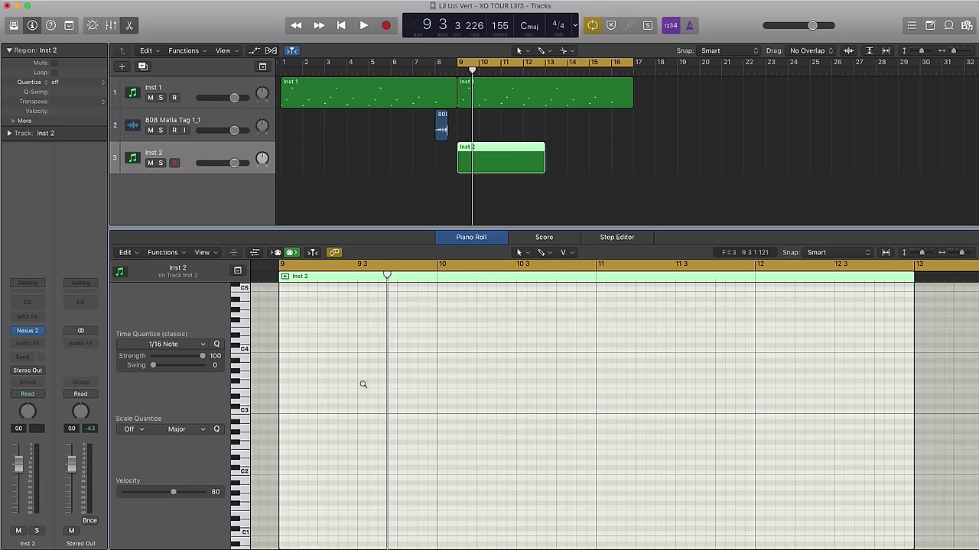
scroll(363, 386, left, 2)
scroll(356, 398, left, 1)
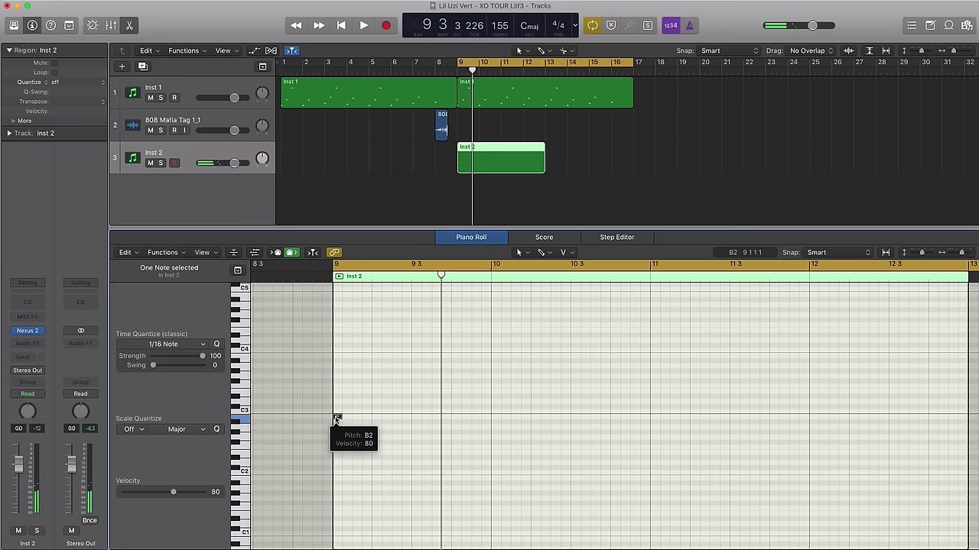
click(376, 400)
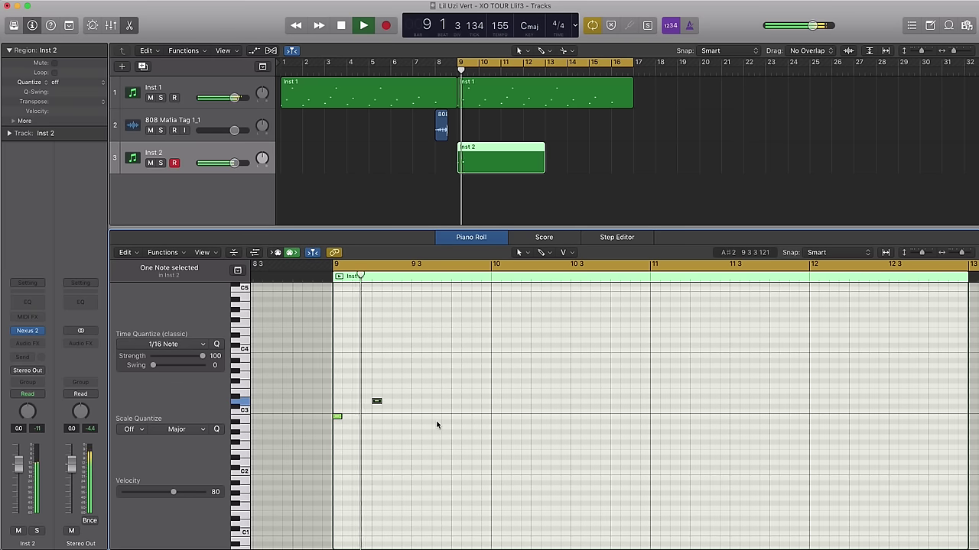
scroll(436, 426, left, 2)
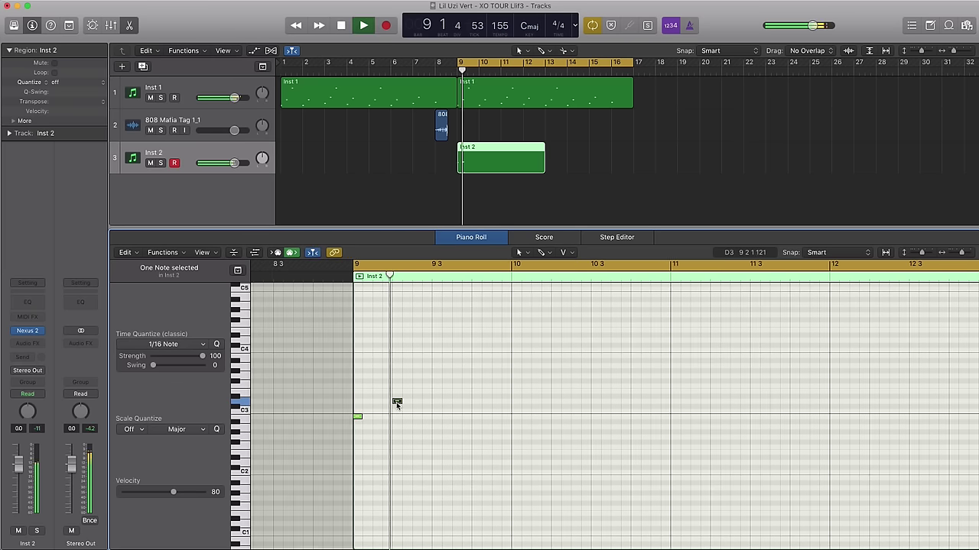
drag(397, 403, 378, 405)
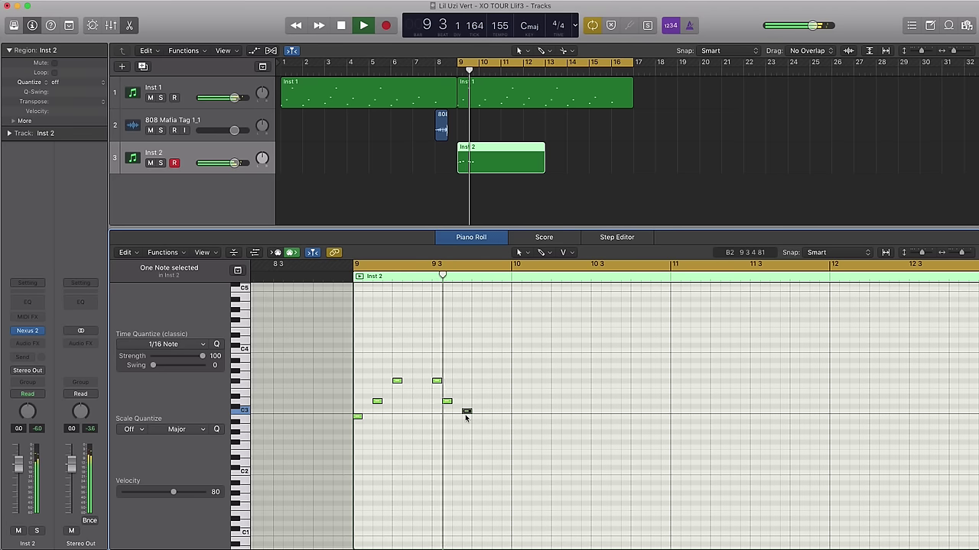
- Finish the bar 9 phrase with D3 on the offbeat of beat 3 and B2 on beat 4, checking it during playback
drag(448, 406, 477, 418)
key(space)
key(space)
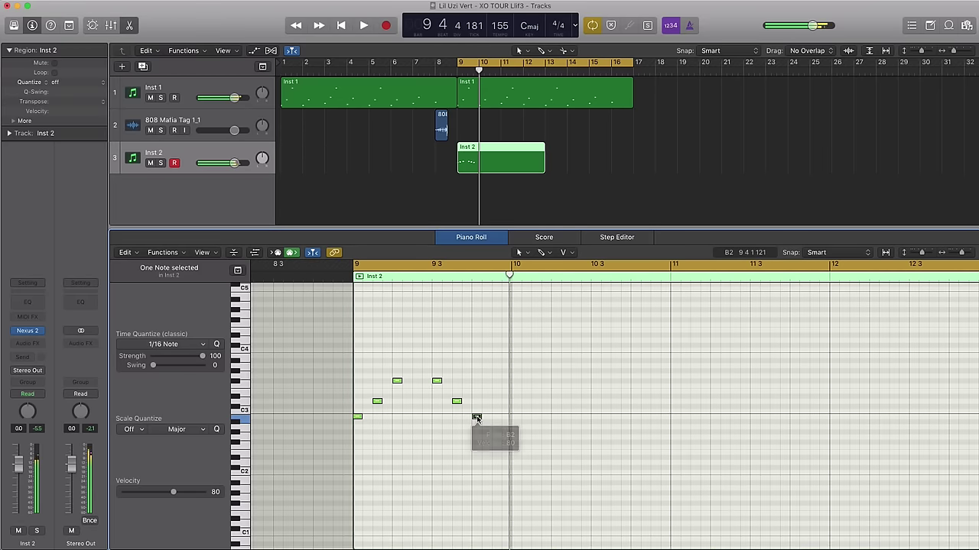
key(space)
- Copy the six-note bar 9 phrase to bars 10 and 11 and play it back with the melody
drag(491, 423, 354, 366)
alt+drag(358, 419, 675, 418)
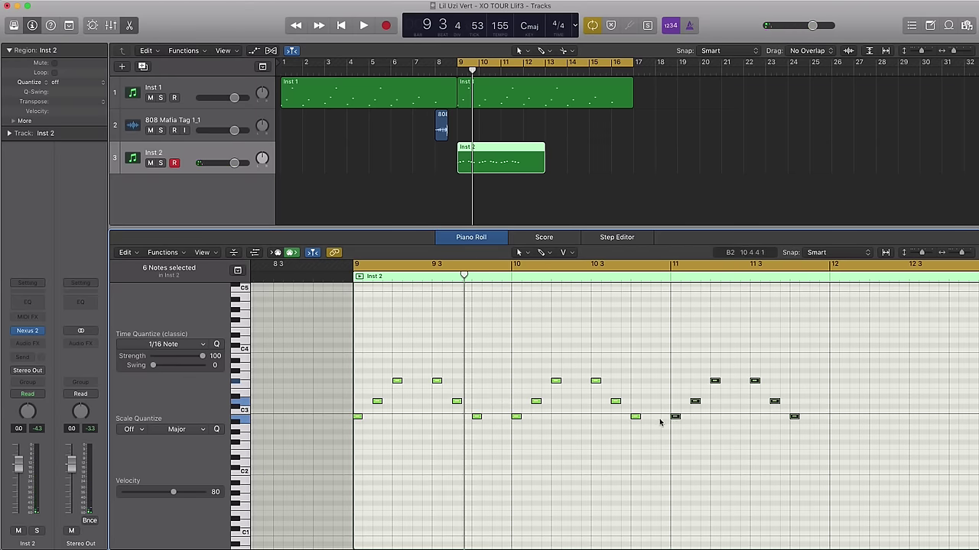
key(super+Left)
key(space)
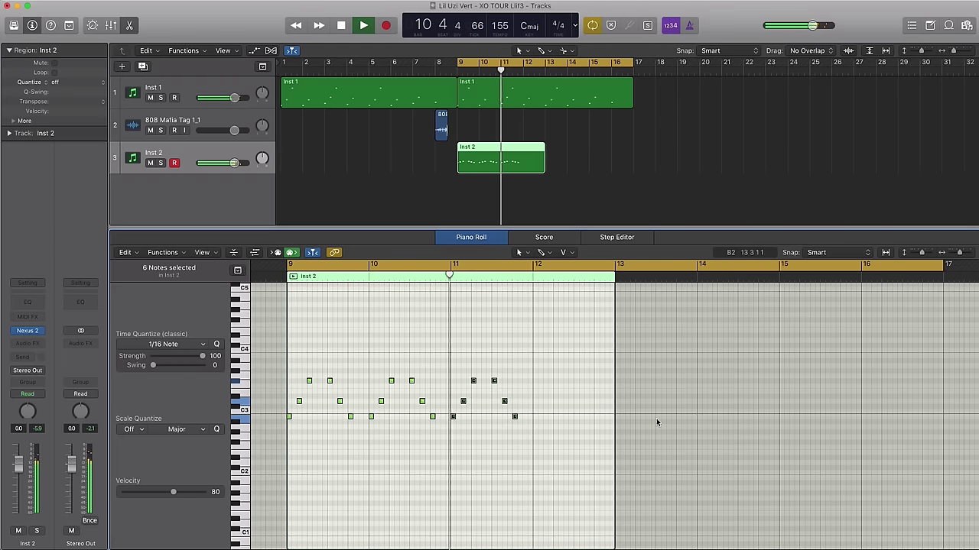
- In bar 12, enter D3 on beat 1, F#3 on its offbeat and A3 on beat 2, with the playback looped to that bar
key(space)
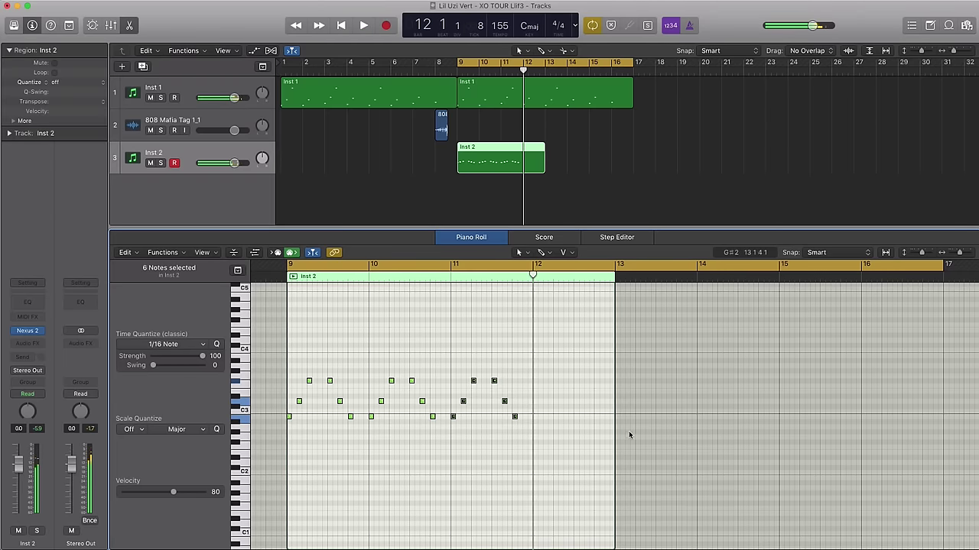
ctrl+alt+click(539, 405)
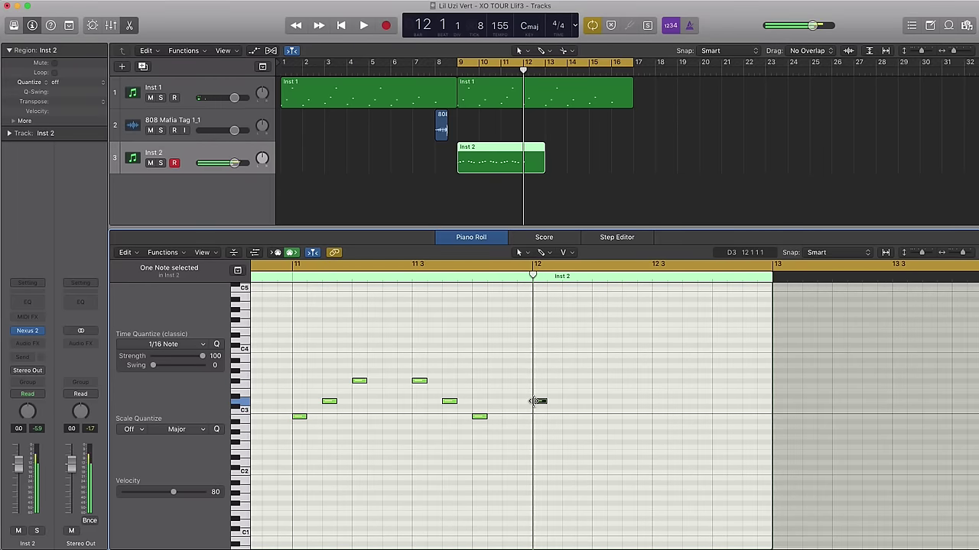
click(548, 266)
drag(534, 266, 765, 273)
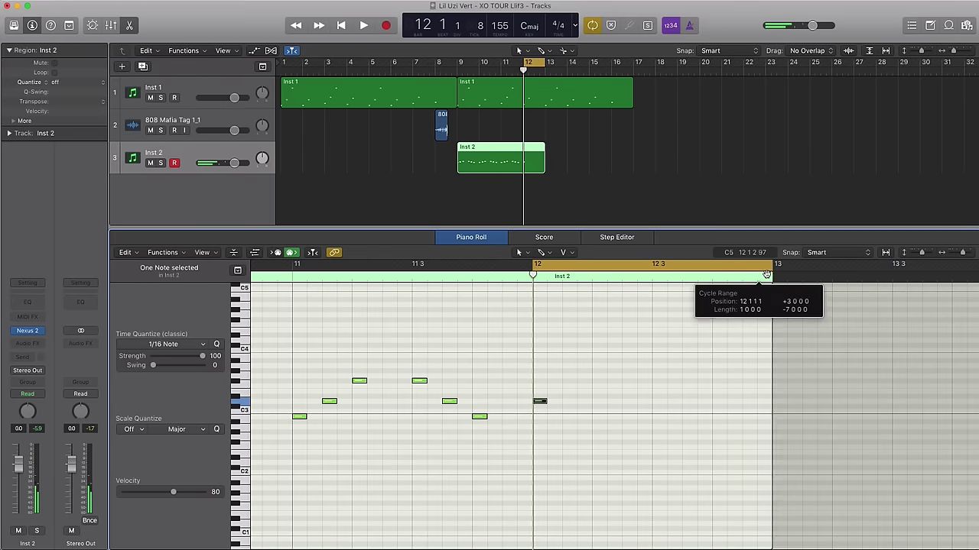
key(space)
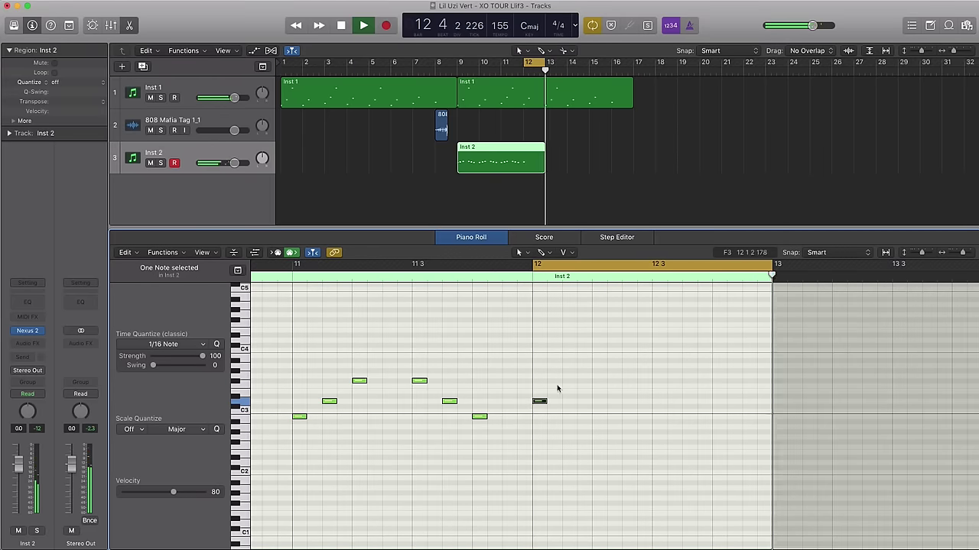
click(570, 382)
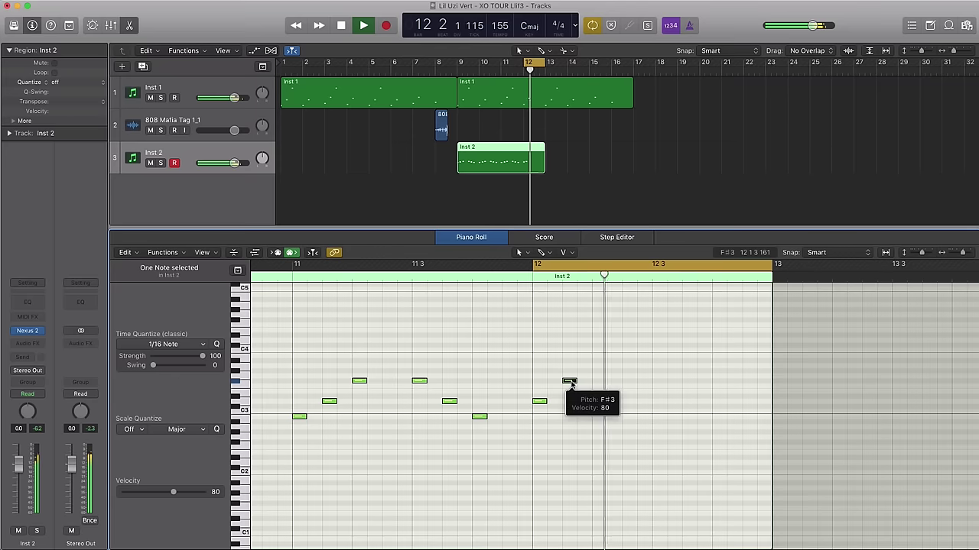
click(597, 367)
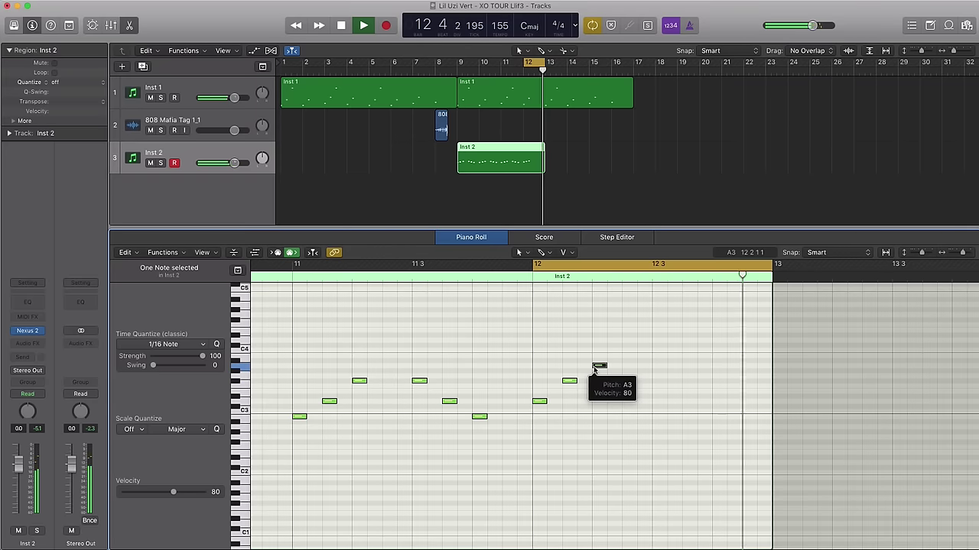
- Complete the bar 12 phrase with A3 on beat 3, E3 on its offbeat and D3 on beat 4
click(654, 367)
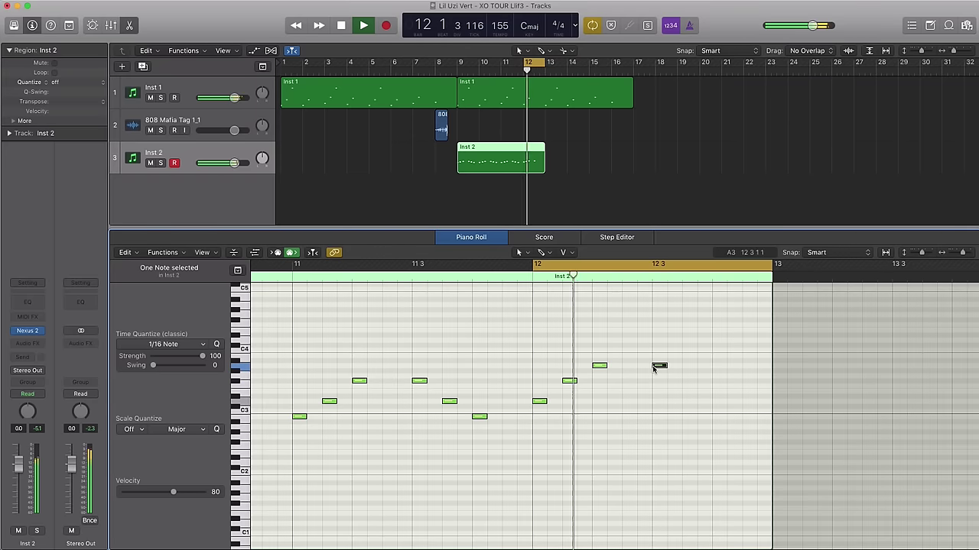
click(686, 392)
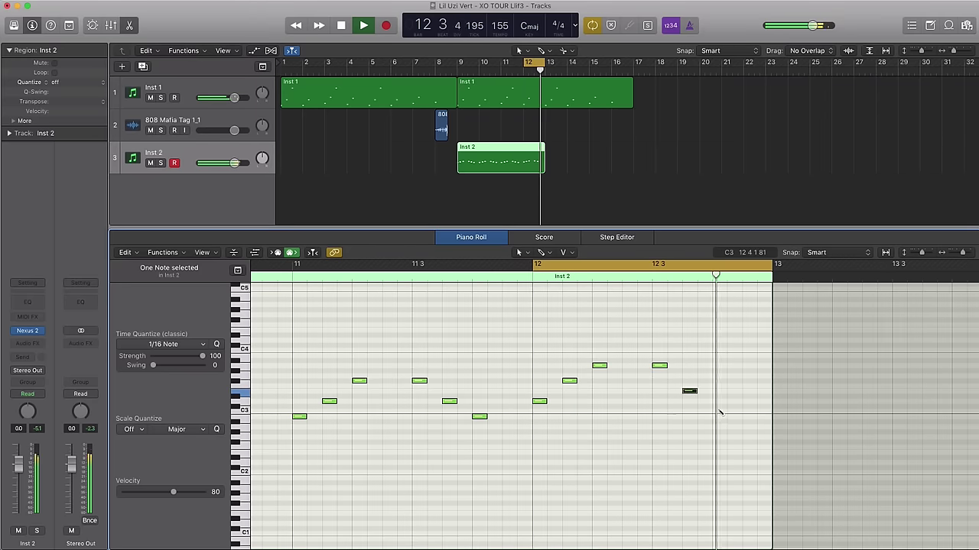
click(715, 401)
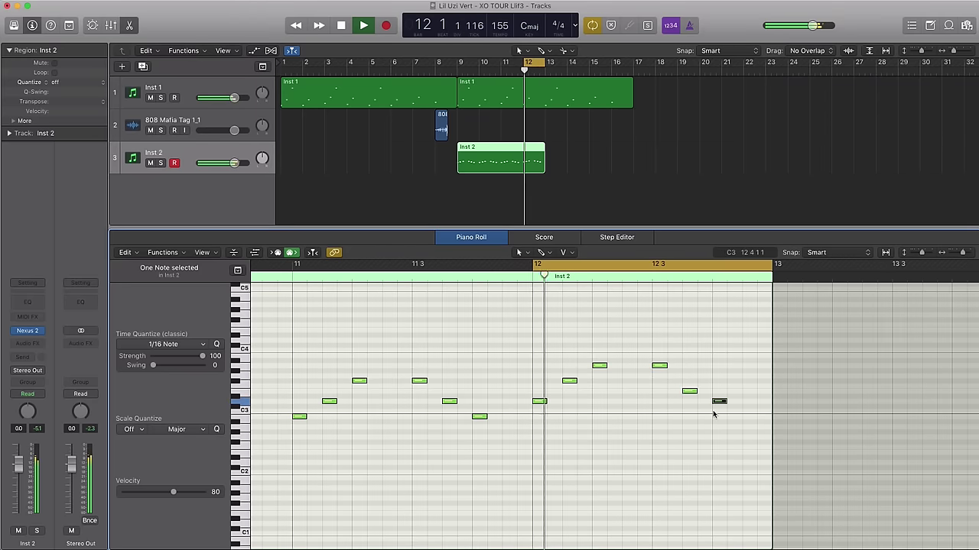
key(space)
- Extend the cycle range to bars 9 to 12 and play back the whole counter-melody with the melody
scroll(683, 418, left, 5)
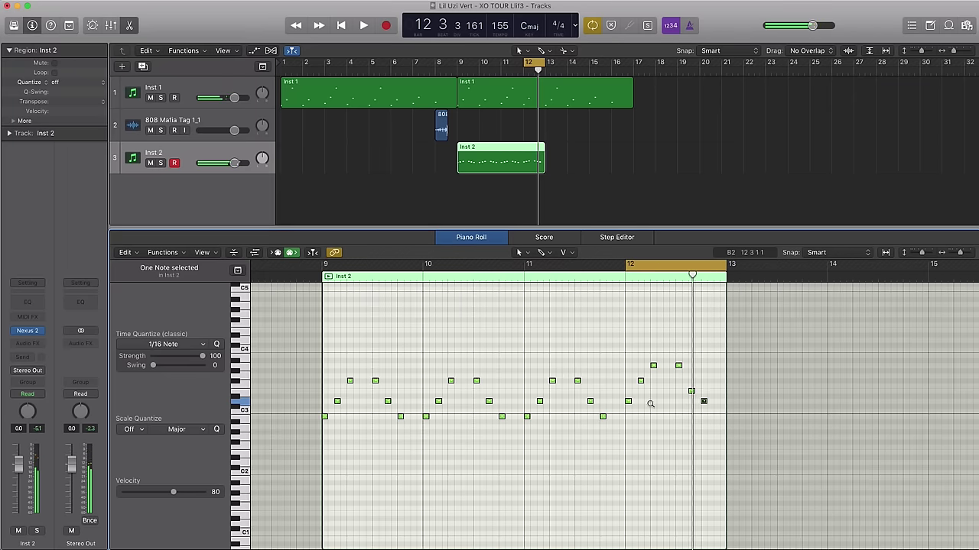
drag(374, 271, 727, 279)
key(space)
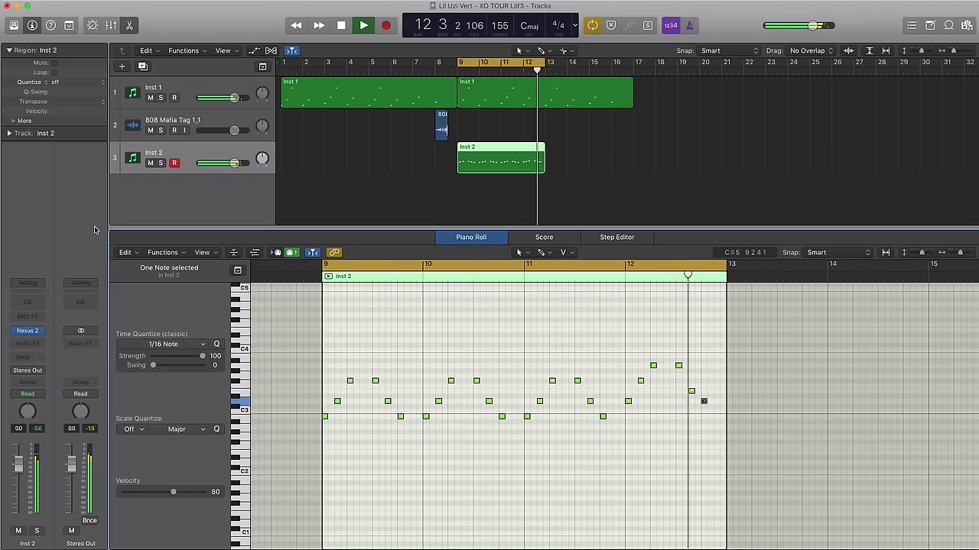
key(space)
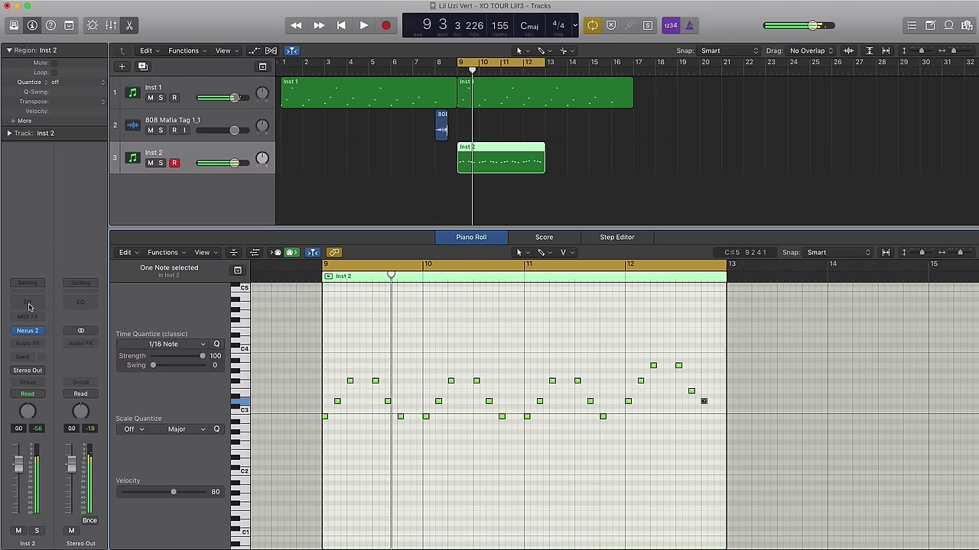
- Add a Channel EQ to Inst 2 and lower its high-cut frequency to just above 2 kHz during playback
click(30, 308)
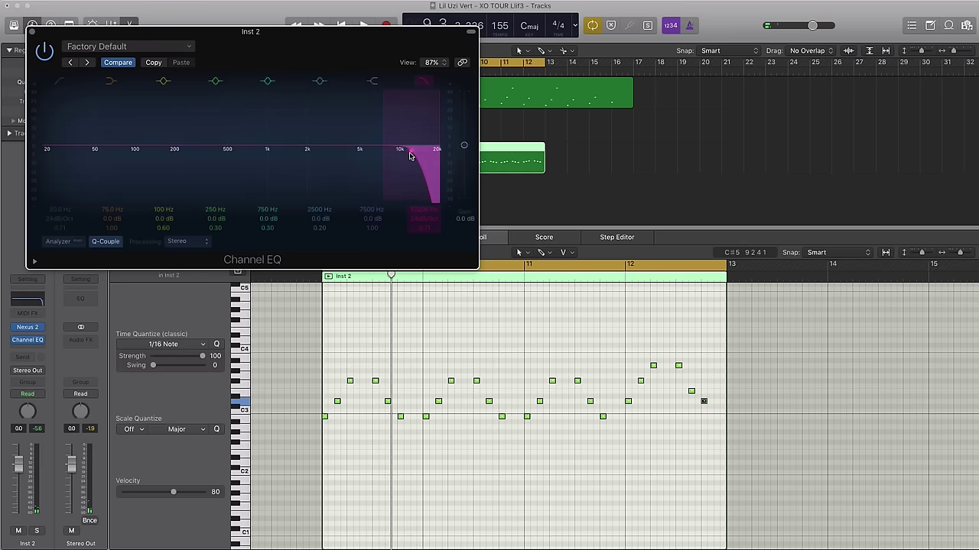
key(space)
drag(409, 156, 314, 152)
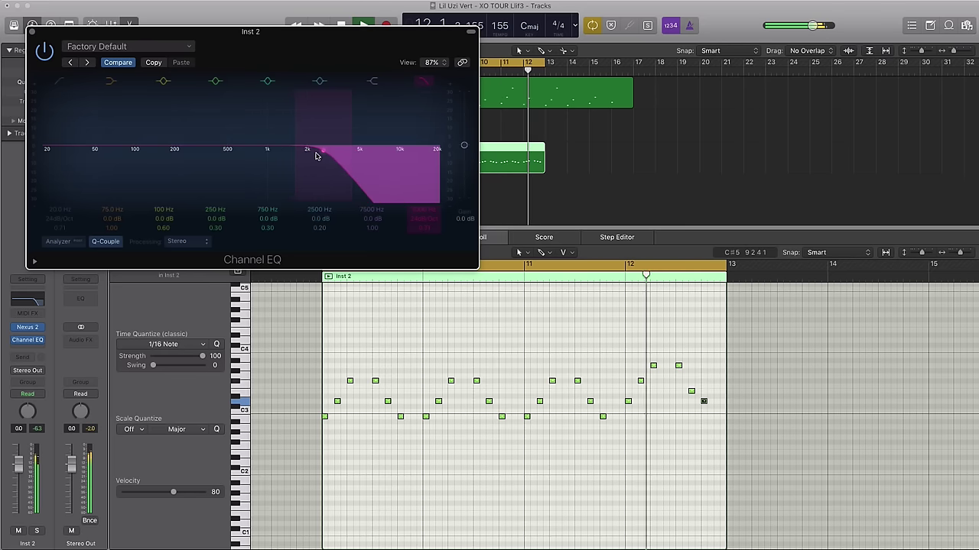
click(29, 32)
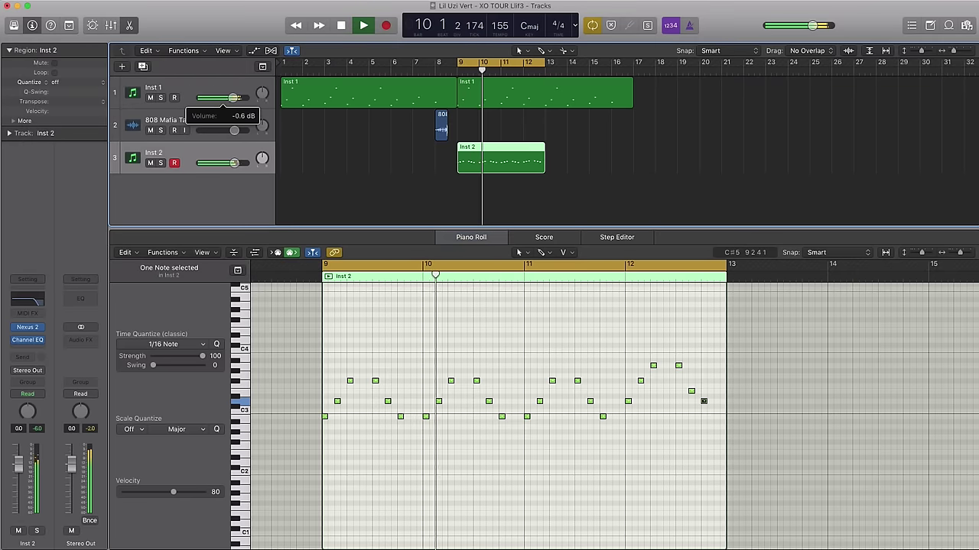
- Lower the Inst 1 track volume slightly and check the balance by looping bars 7 to 13
drag(233, 97, 226, 98)
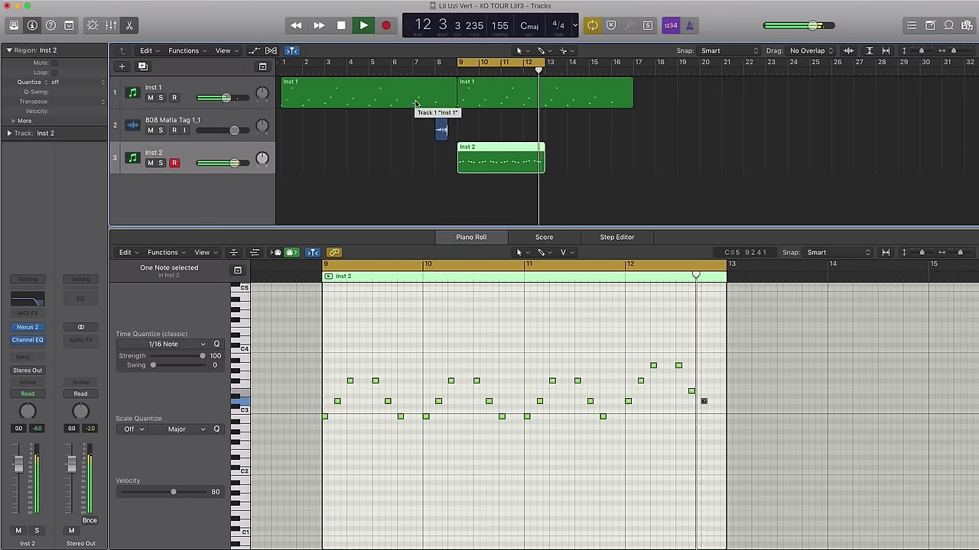
key(space)
drag(417, 67, 568, 72)
key(space)
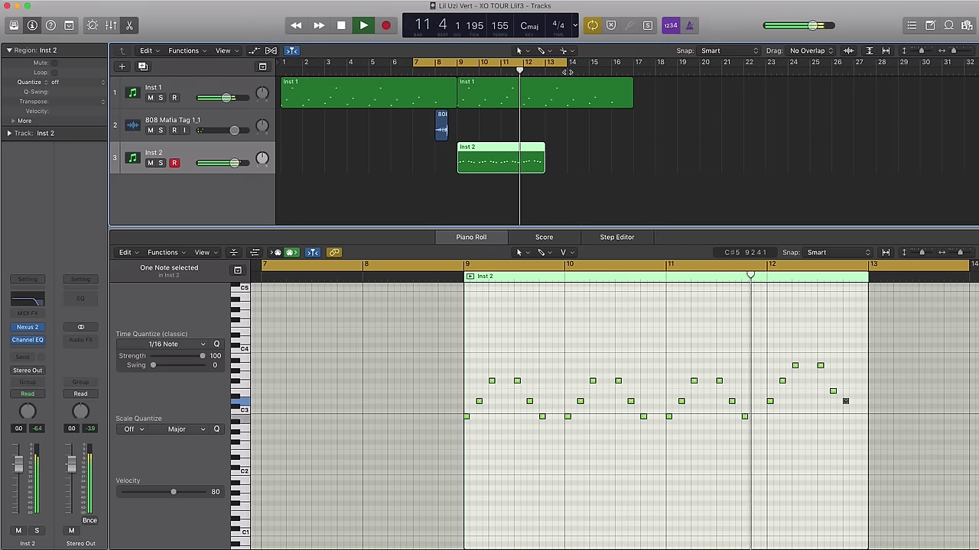
key(space)
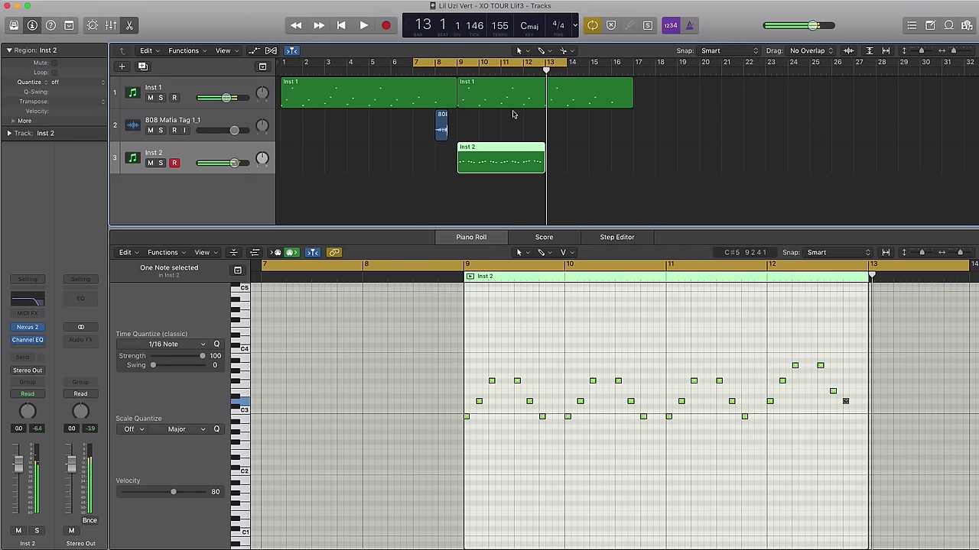
- Copy the Inst 2 region to bar 13 and set the cycle range to bars 9 to 16
drag(498, 173, 588, 170)
drag(504, 63, 548, 63)
drag(613, 65, 637, 65)
ctrl+alt+click(429, 206)
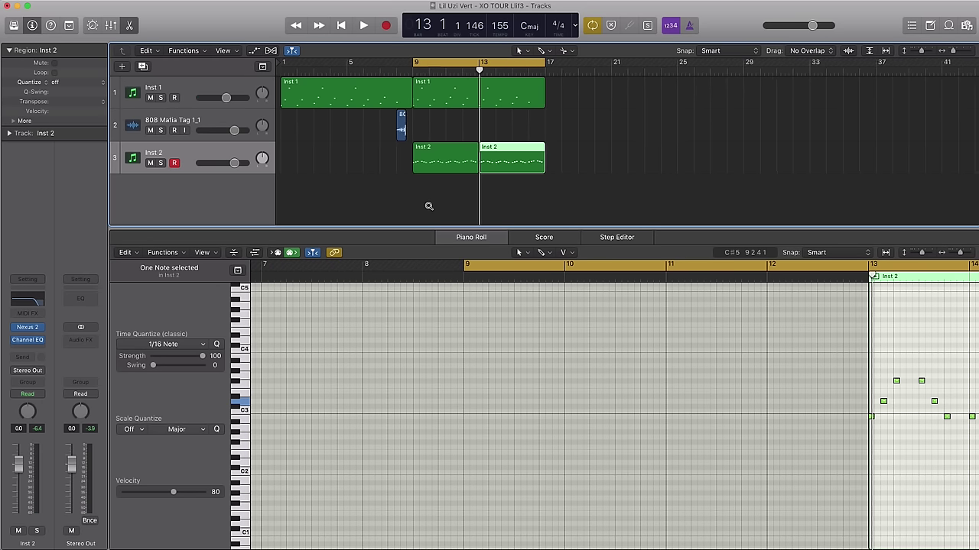
- Add a fourth instrument track with the library's Piccolo patch and create a MIDI region on it spanning bars 9 to 16
double_click(214, 205)
click(13, 26)
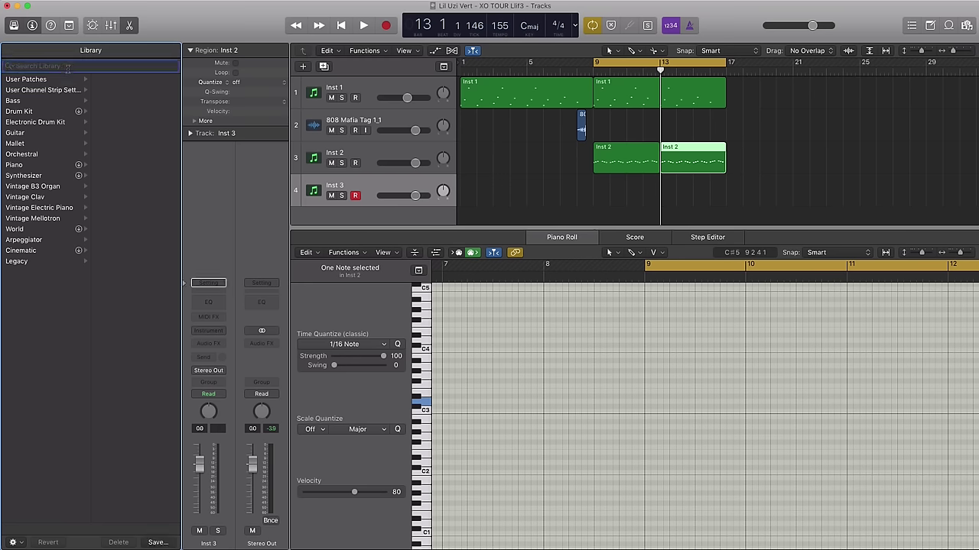
text(picc)
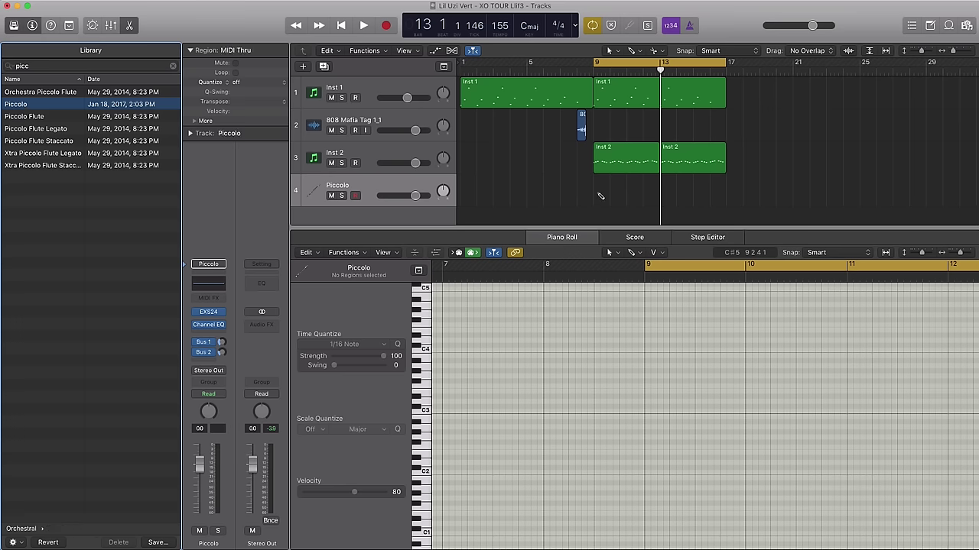
click(600, 195)
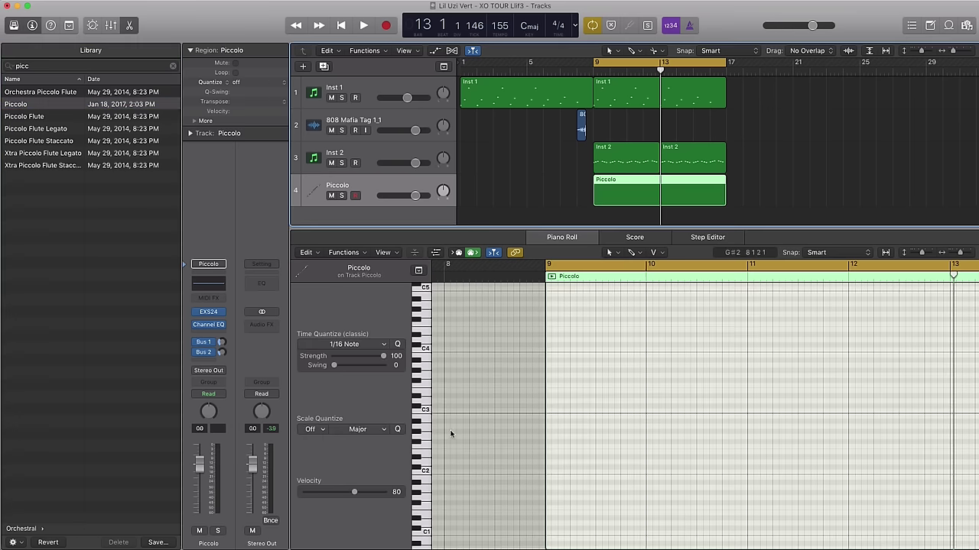
- In the Piccolo region, enter a one-beat F#2 note on beat 1 of bar 9 and play it back
click(548, 471)
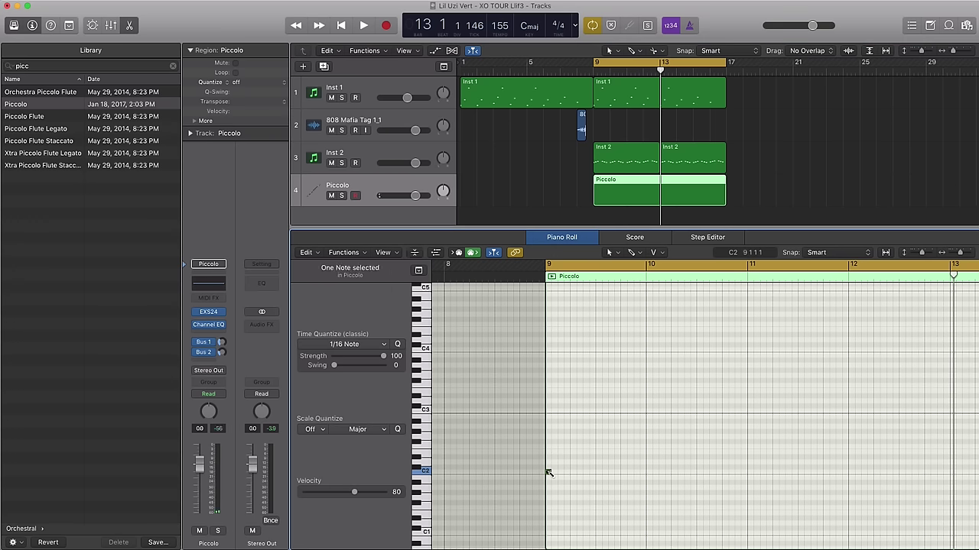
drag(548, 472, 570, 475)
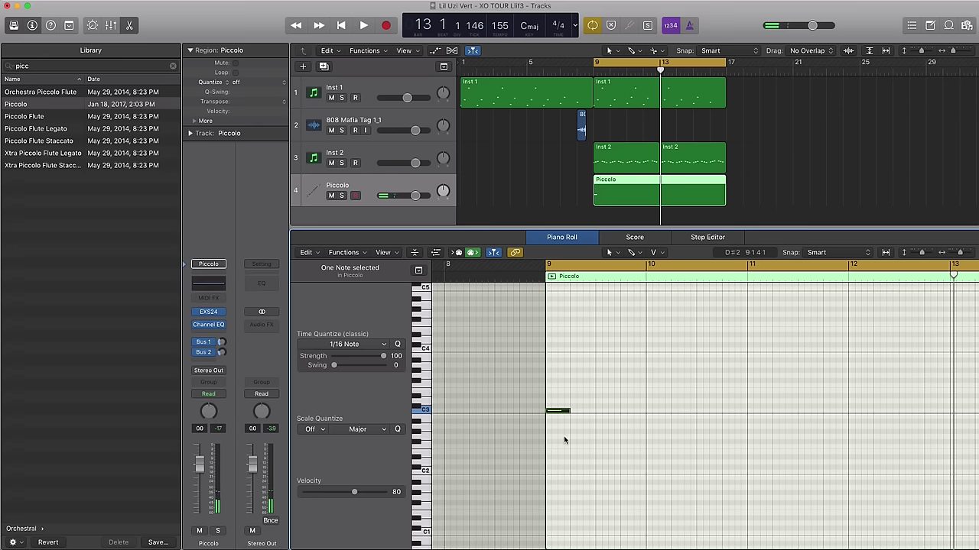
drag(559, 412, 559, 444)
key(space)
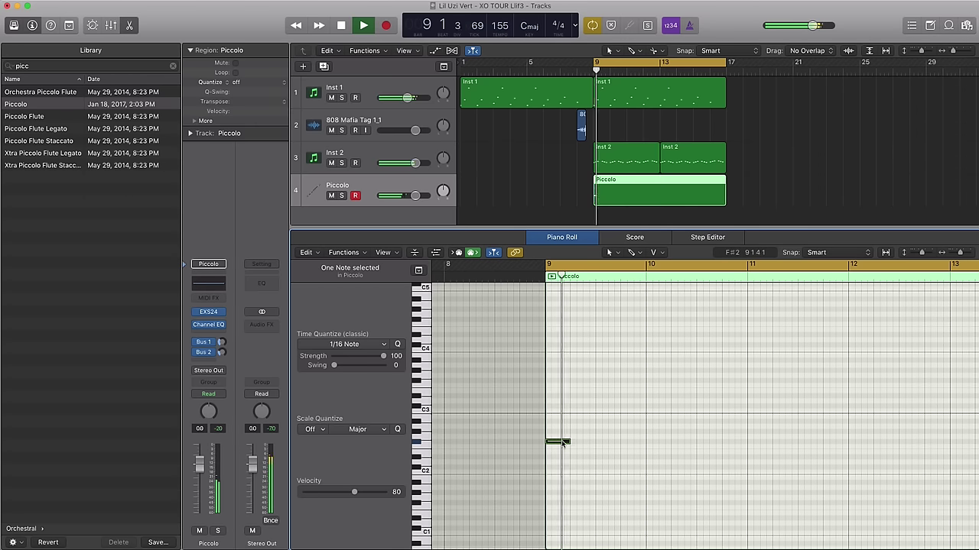
key(space)
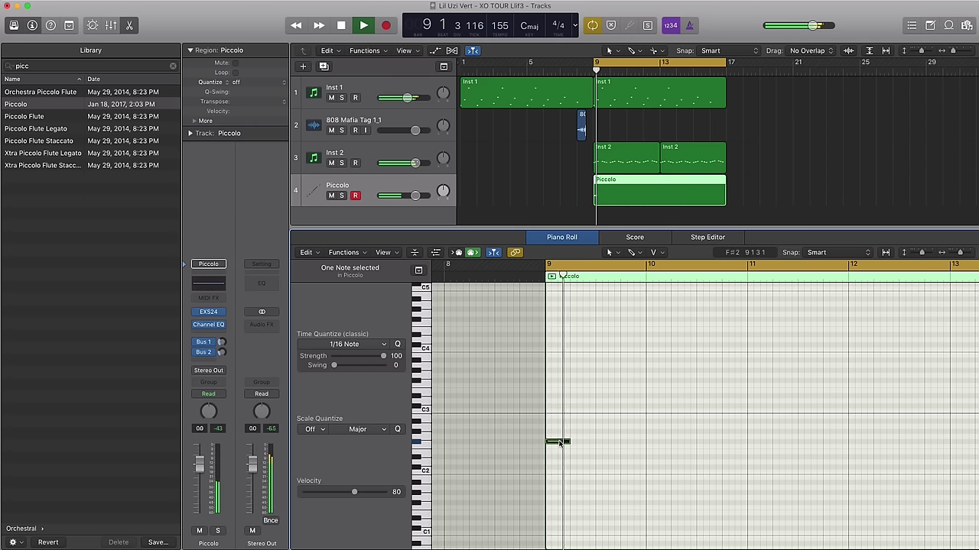
- Add a one-beat F#3 note on beat 3 of bar 9 and check its timing during playback
key(space)
key(space)
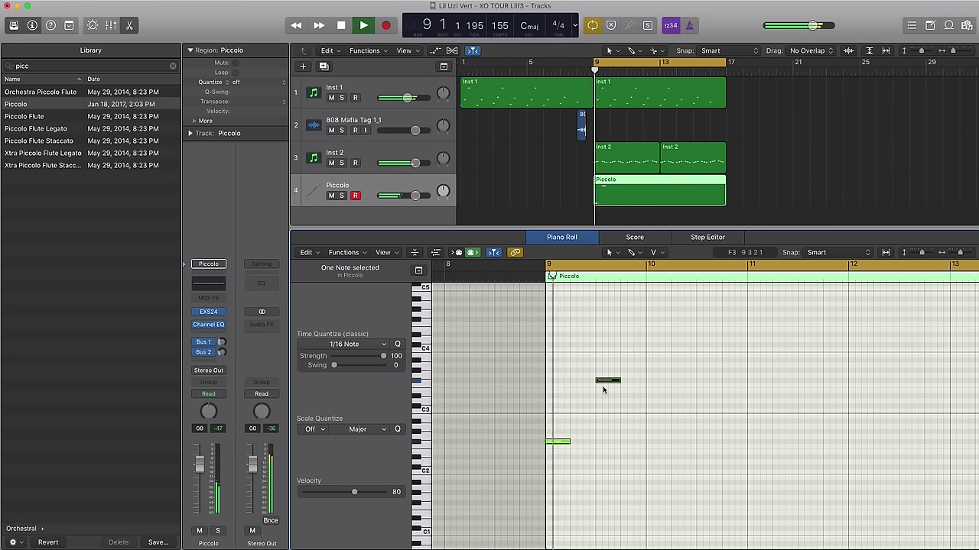
key(space)
key(space)
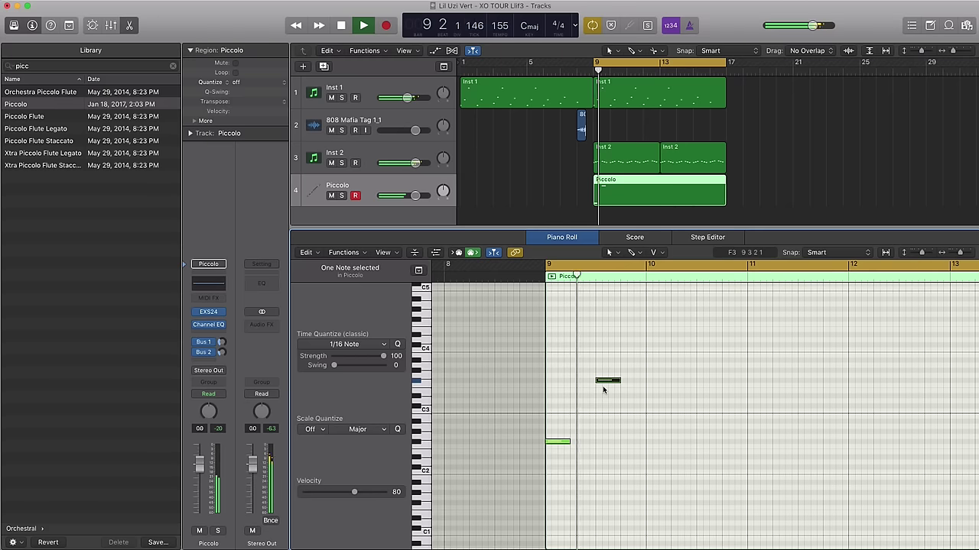
key(space)
key(space)
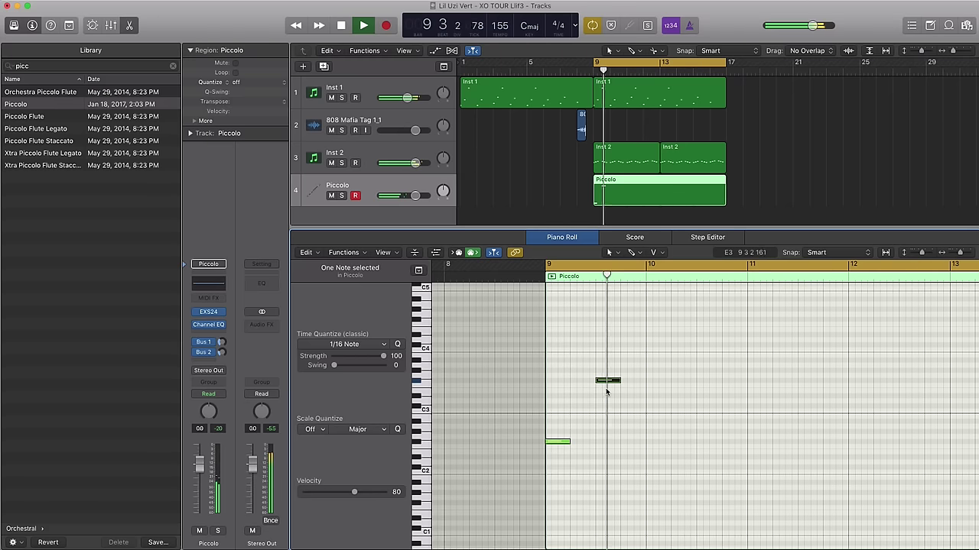
- In bar 10 of the Piccolo region, enter one-beat notes E2 on beat 1 and E3 on beat 3, checking them during playback
key(space)
key(space)
key(space)
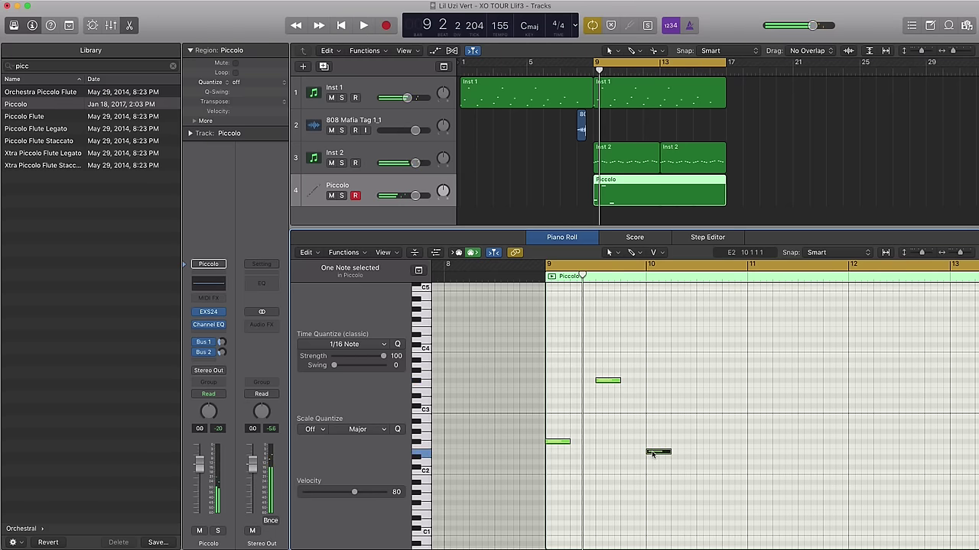
key(space)
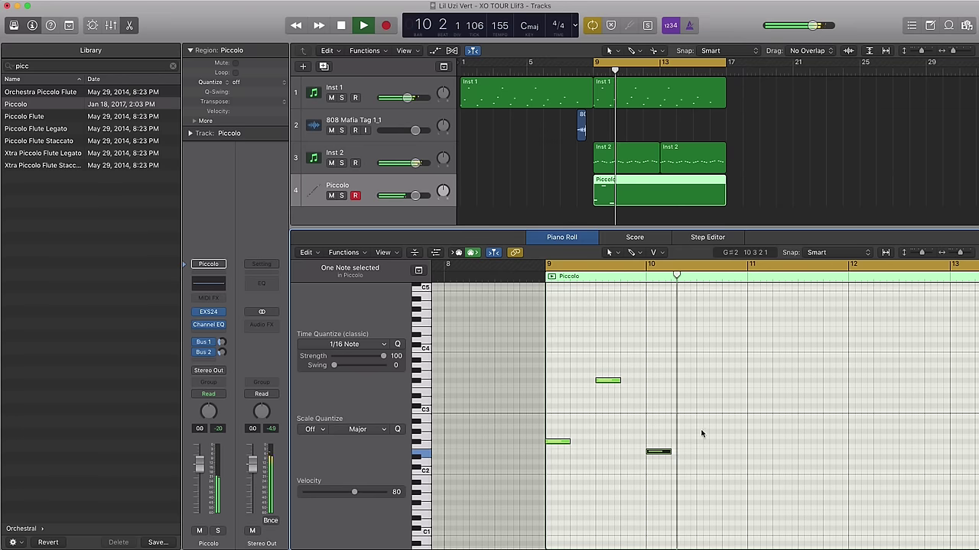
key(space)
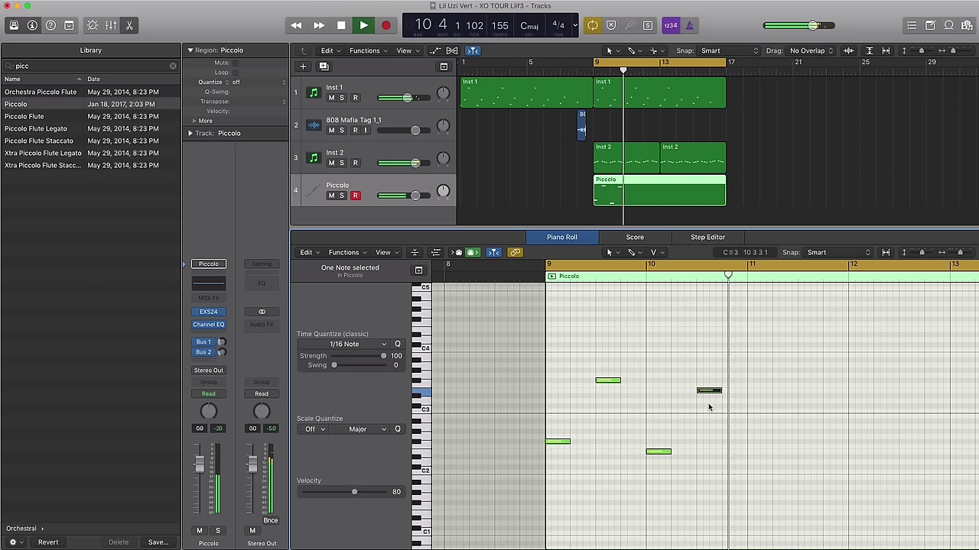
key(space)
- Copy the four Piccolo notes from bars 9 and 10 to bars 11 and 12 and play them back
scroll(699, 439, down, 3)
drag(731, 475, 631, 374)
drag(732, 474, 618, 371)
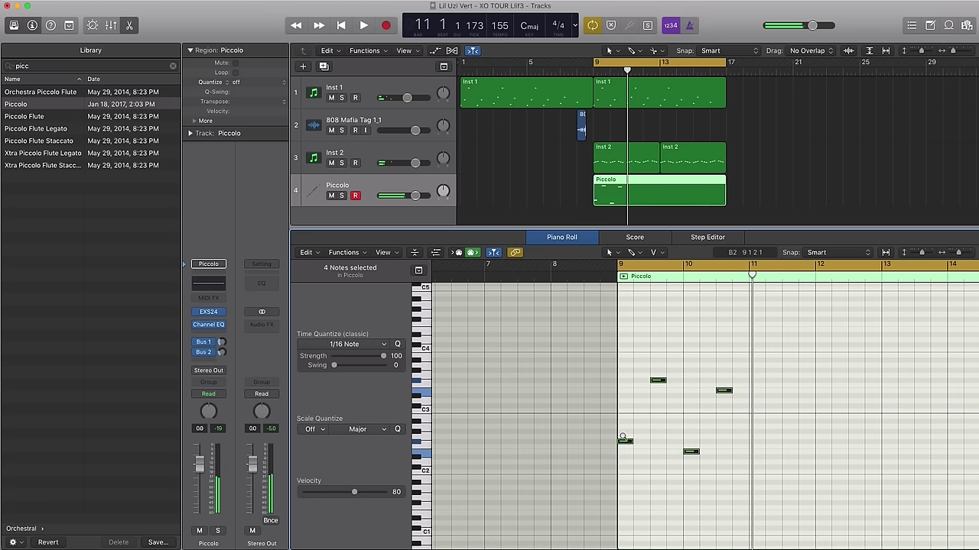
drag(624, 443, 757, 443)
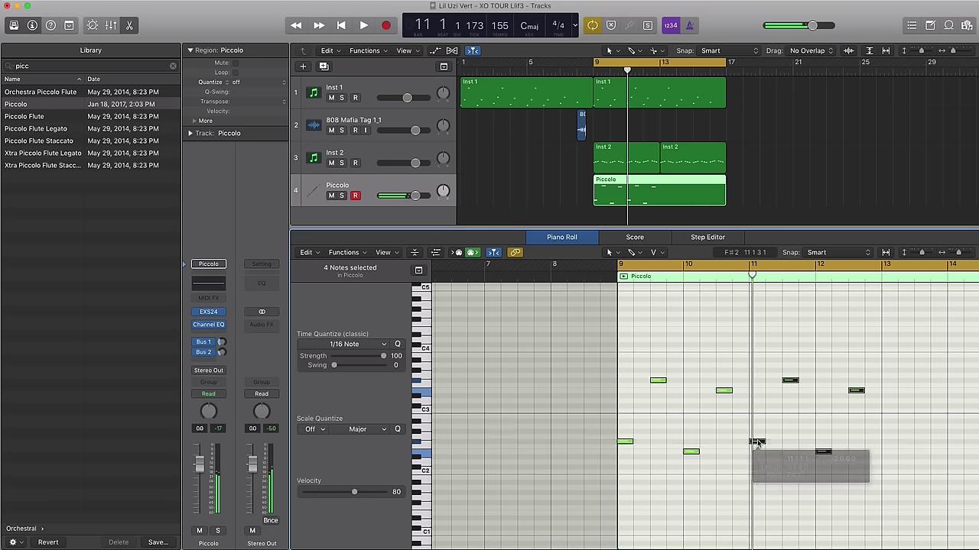
key(space)
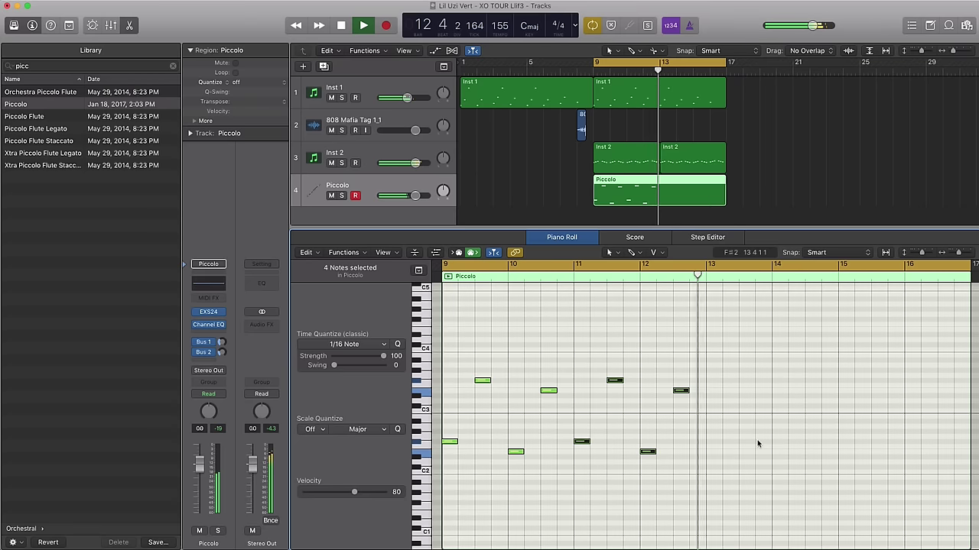
- Copy all eight Piccolo notes from bars 9 to 12 into bars 13 to 16 and play them back
scroll(683, 445, down, 4)
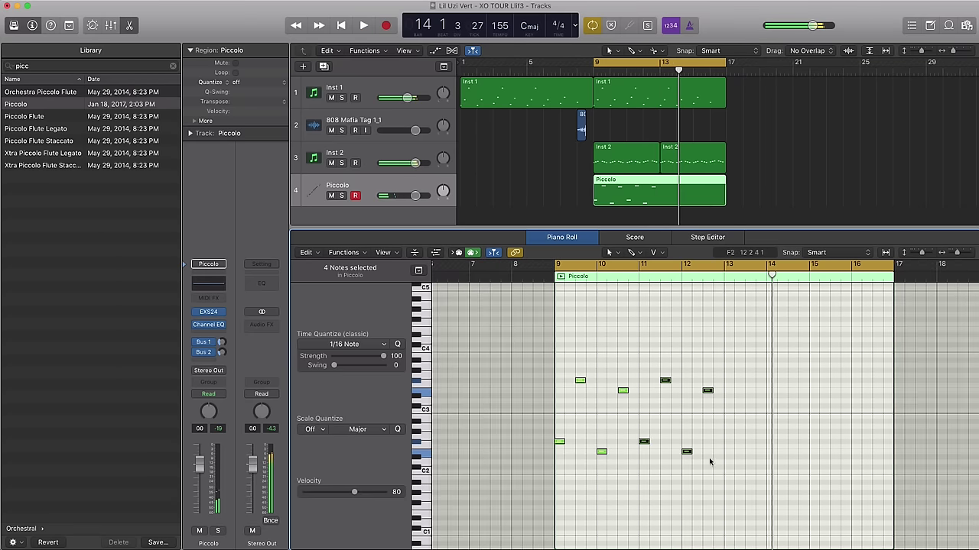
key(space)
drag(734, 483, 554, 375)
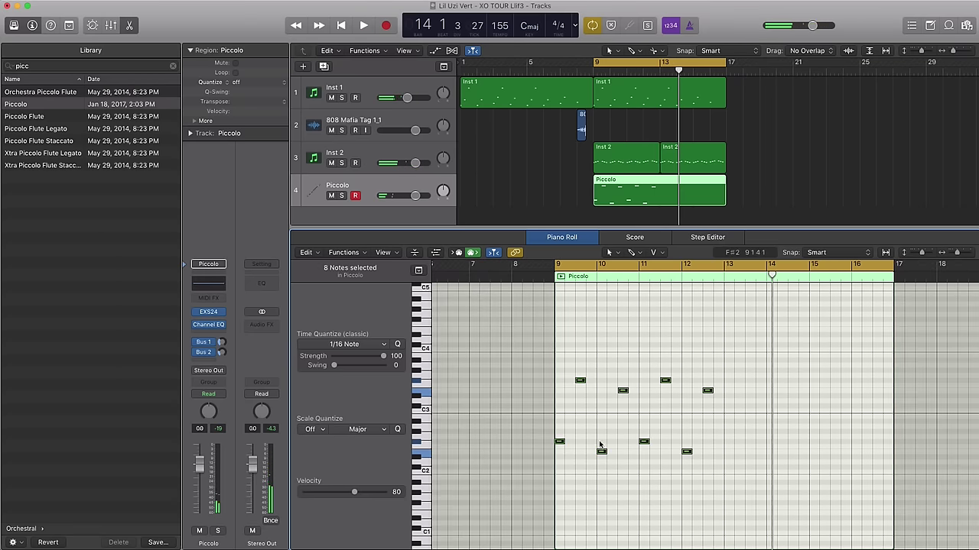
drag(561, 442, 730, 442)
key(space)
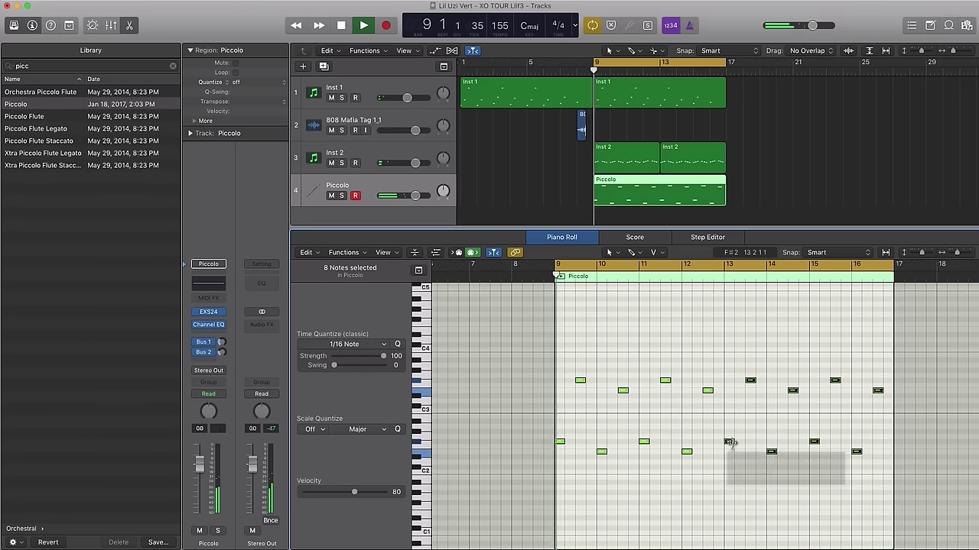
- Open the Piccolo track's Smart Controls and adjust its Reverb level
key(b)
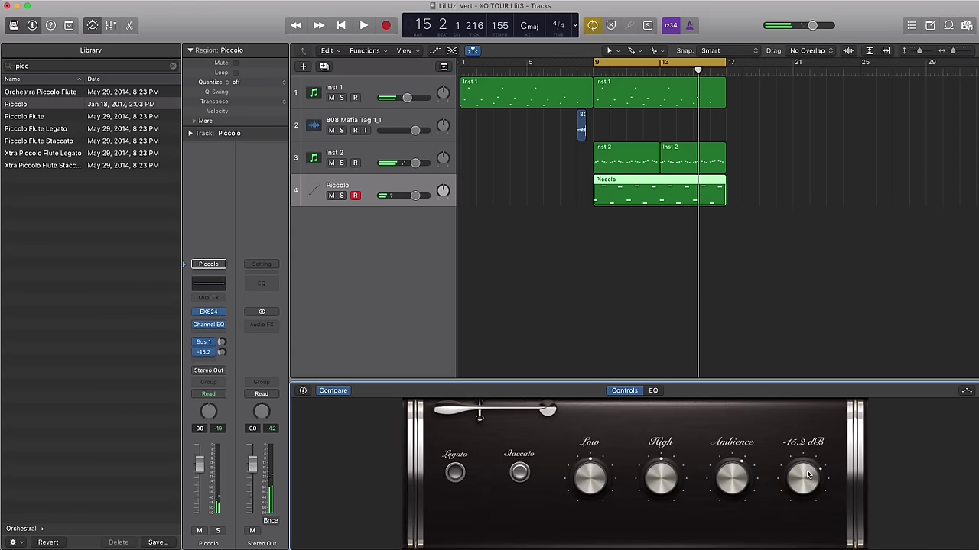
drag(806, 464, 803, 479)
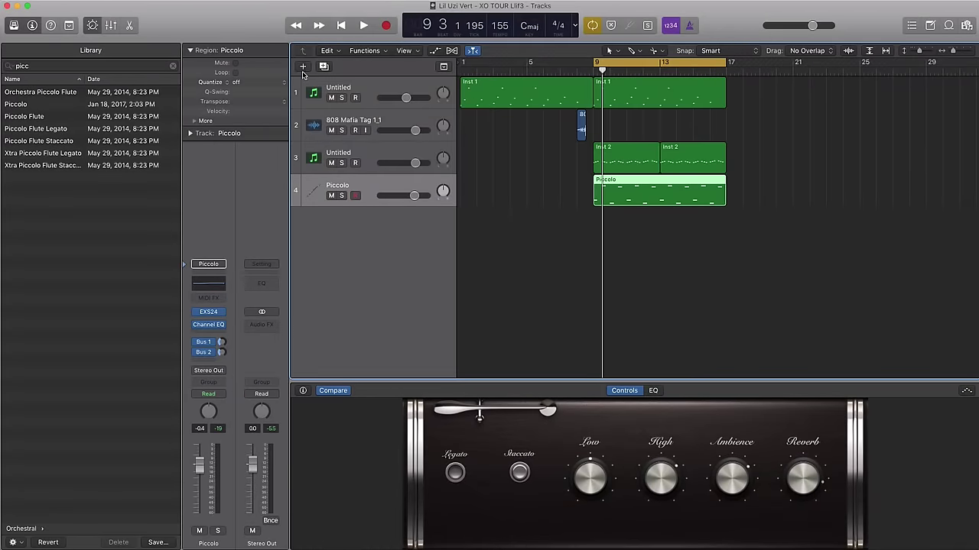
- Add one software instrument track with an EXS24 sampler as its instrument
click(303, 67)
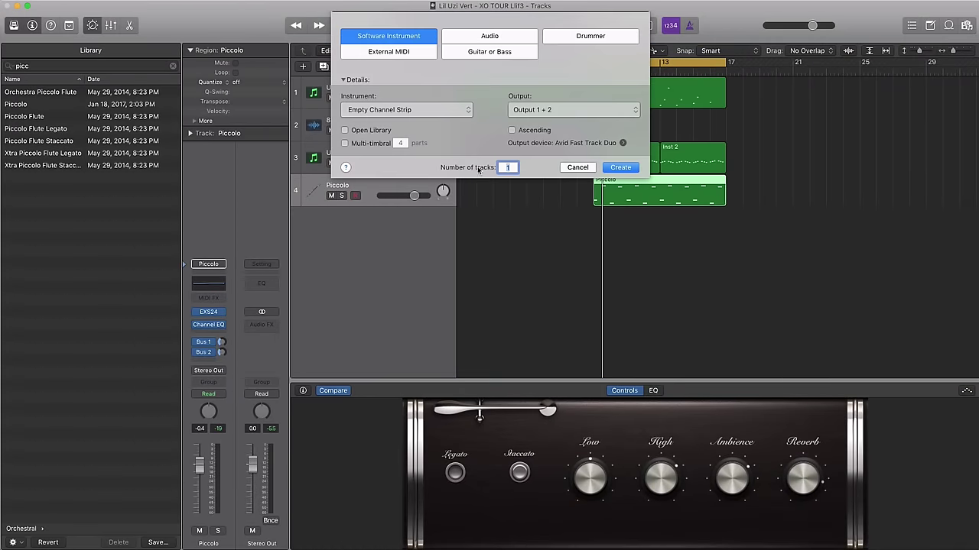
click(626, 171)
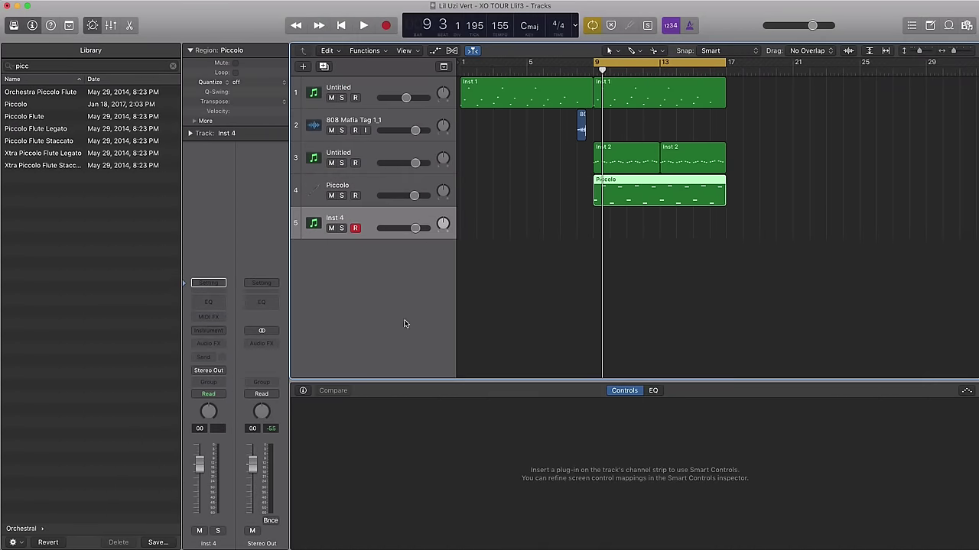
click(220, 332)
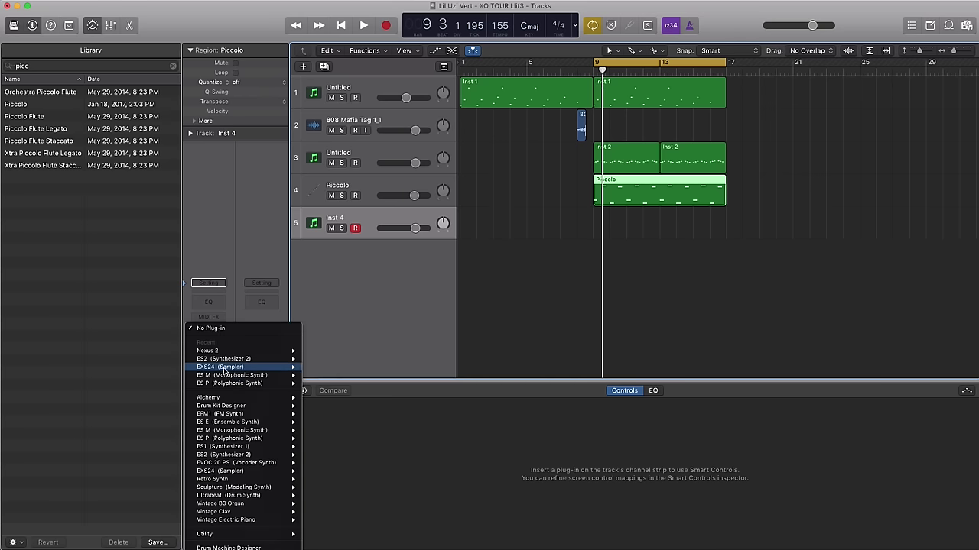
click(323, 375)
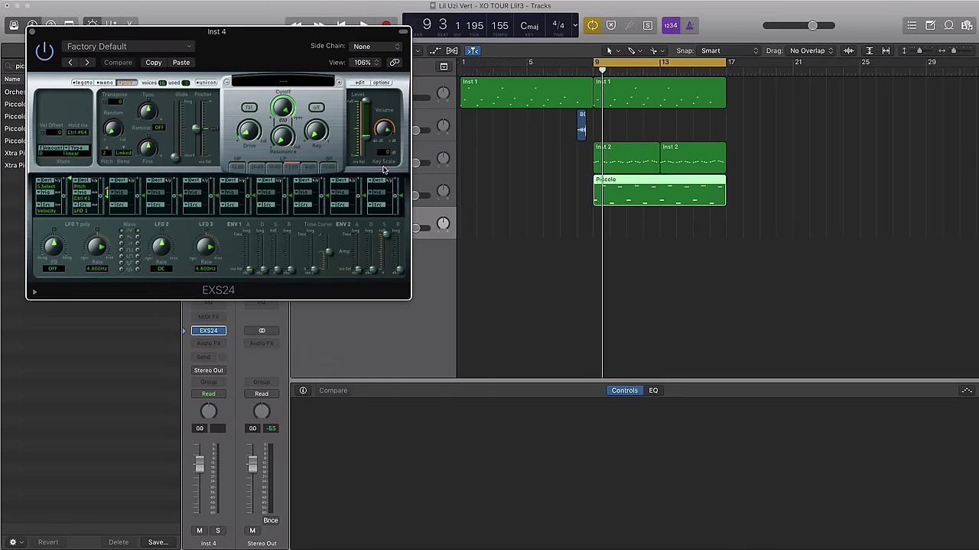
- Load the Lil Uzi Vert - XO TOUR Llif3 Kit into the new sampler and name the track Kick
click(295, 82)
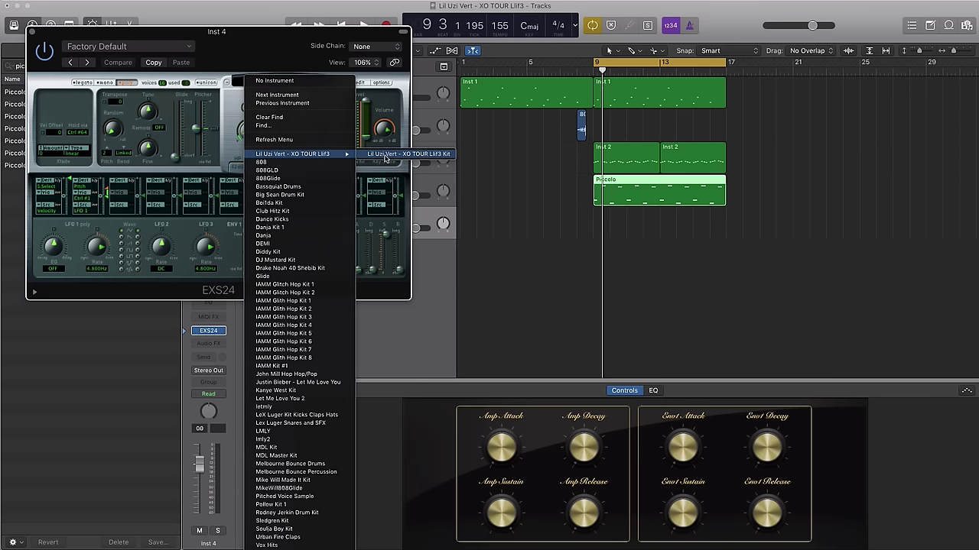
click(405, 154)
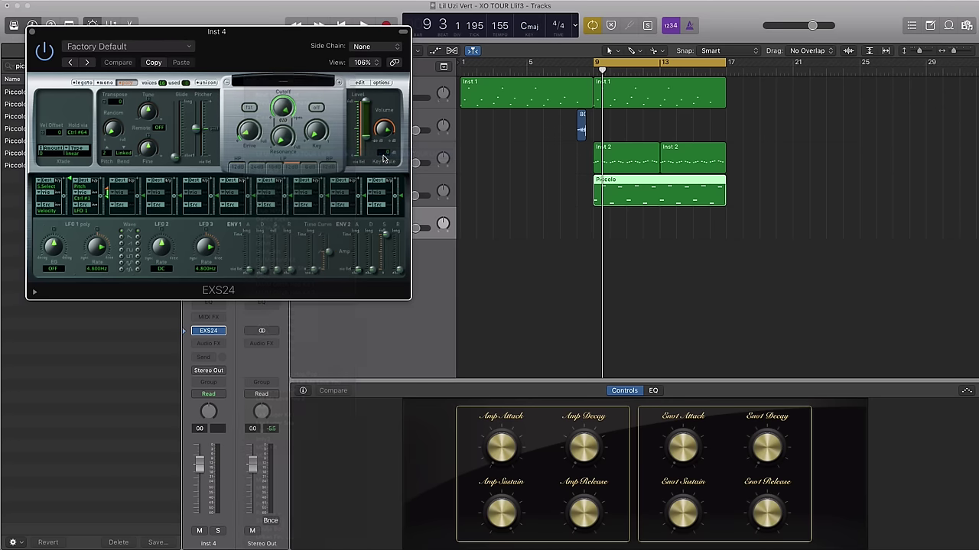
click(31, 33)
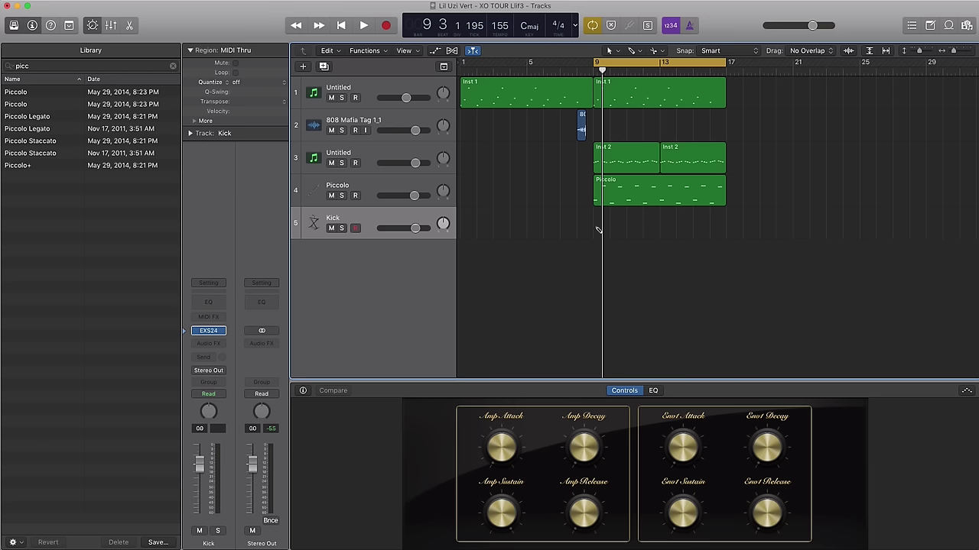
- Create a four-bar region at bar 9 on the Kick track and loop bars 9 to 12 in playback
drag(605, 232, 659, 232)
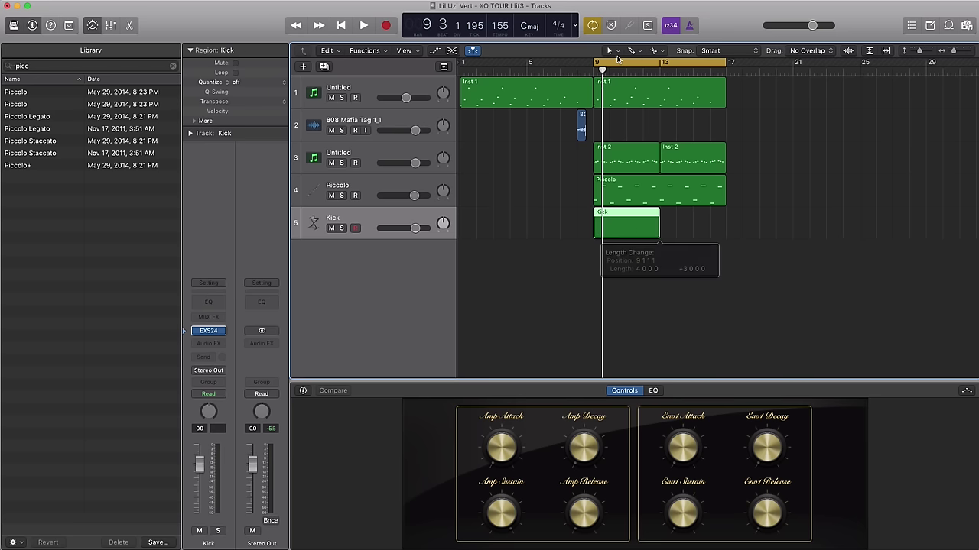
drag(595, 65, 661, 65)
key(space)
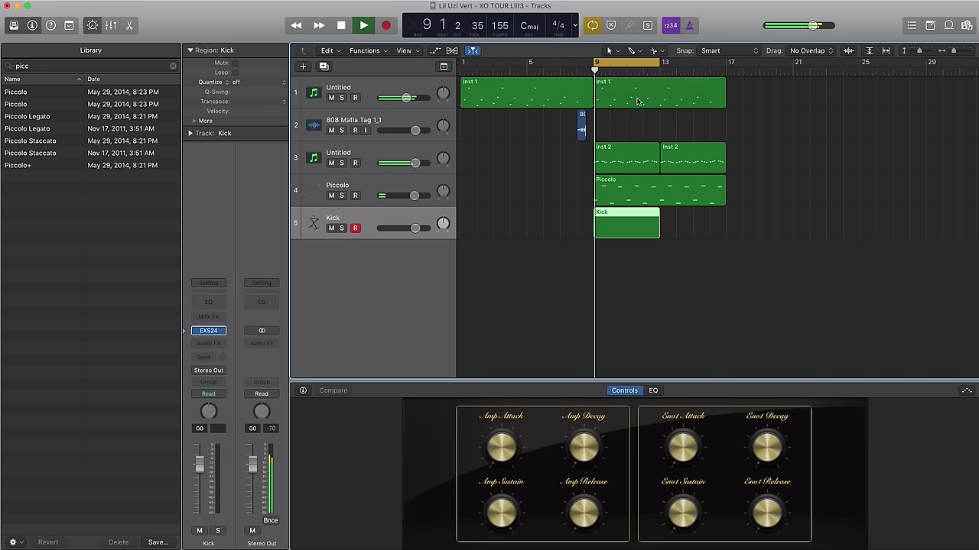
key(space)
- Open the Kick region in the Piano Roll, enter a one-beat C2 note on beat 1 of bar 9 and play it back
double_click(602, 230)
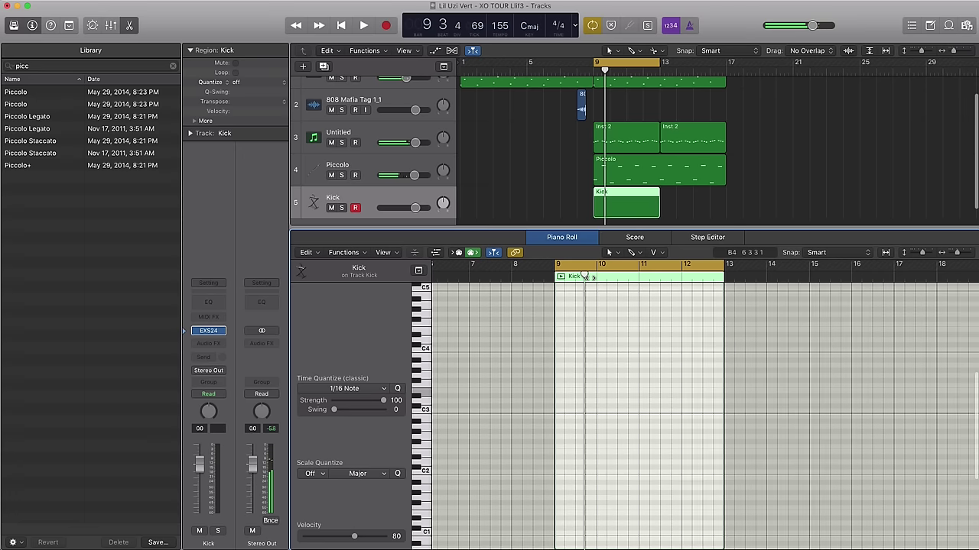
scroll(604, 389, down, 2)
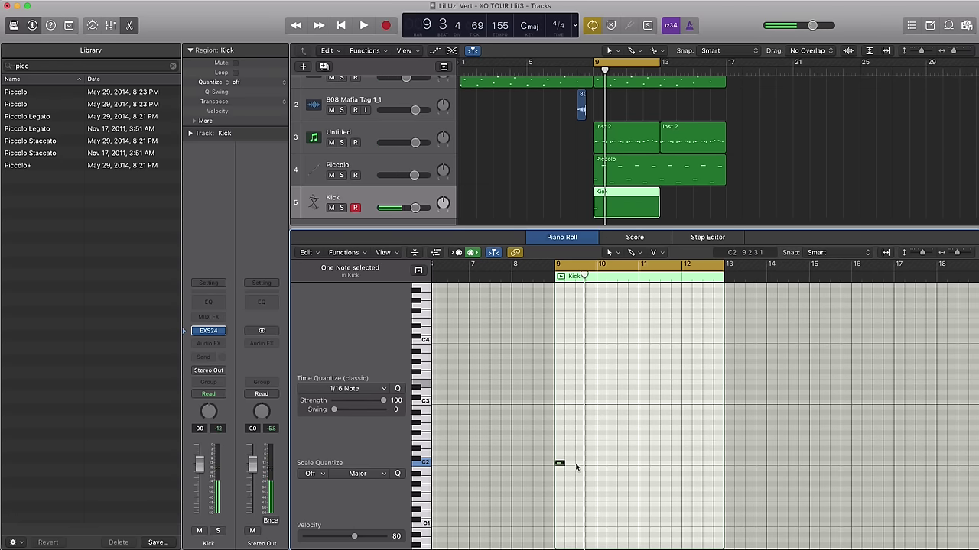
key(space)
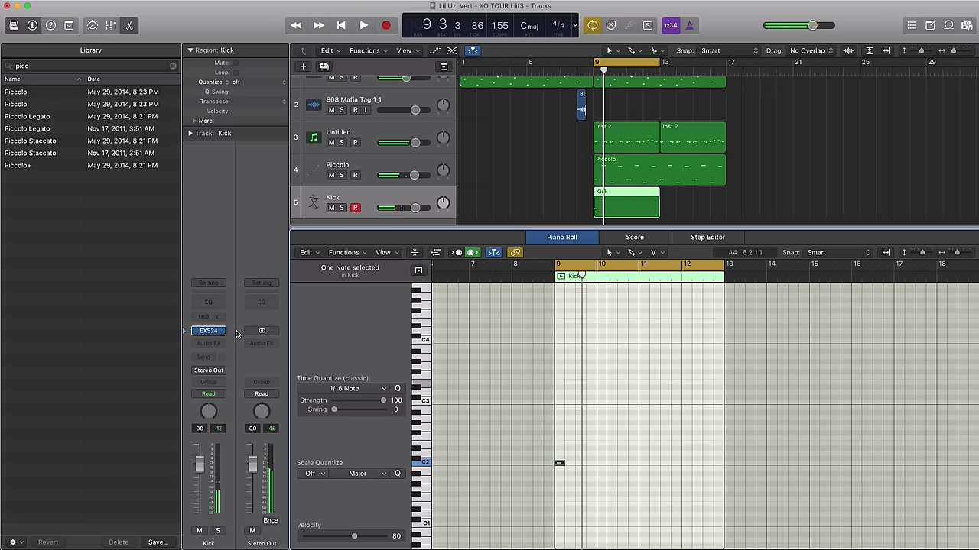
- Adjust the Kick sampler's volume and set the track's fader to 2.5 dB while checking the level in playback
click(218, 334)
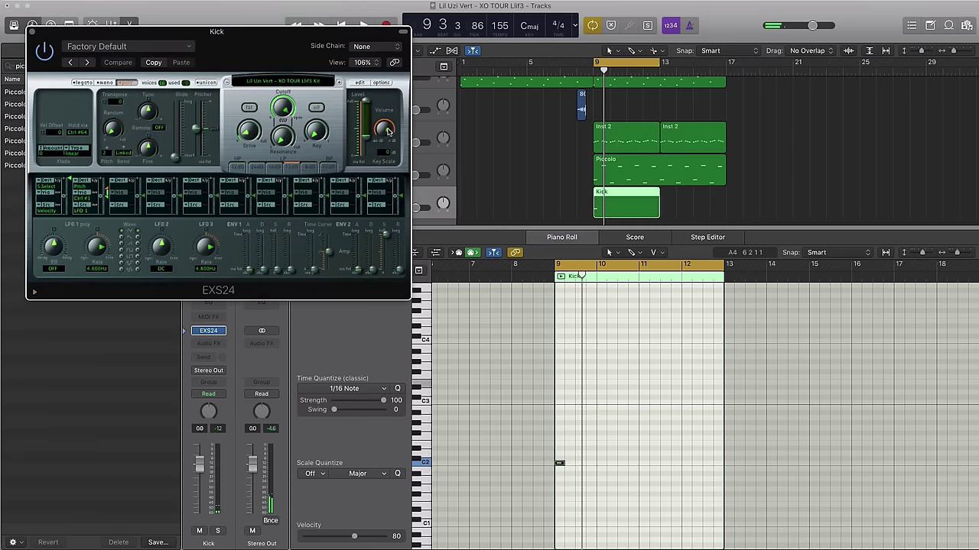
key(space)
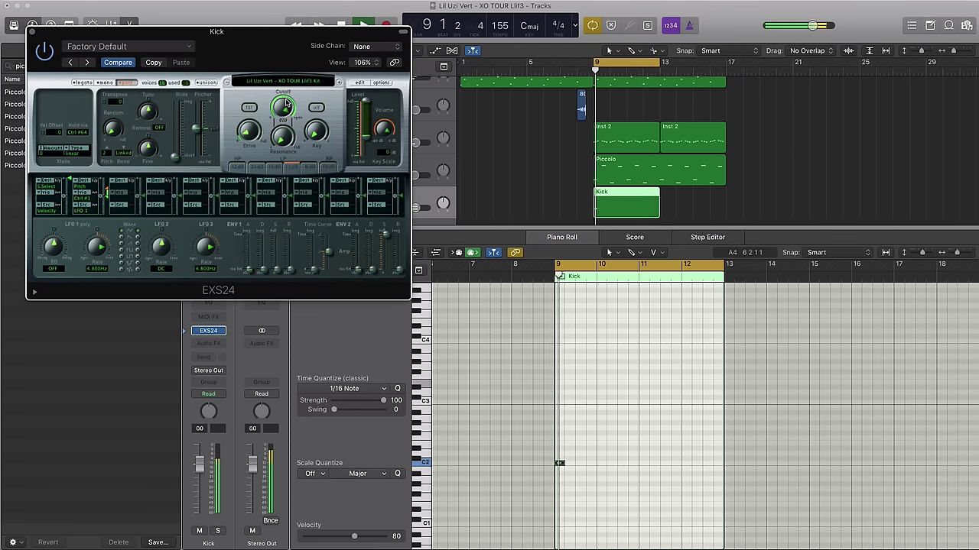
click(33, 31)
key(space)
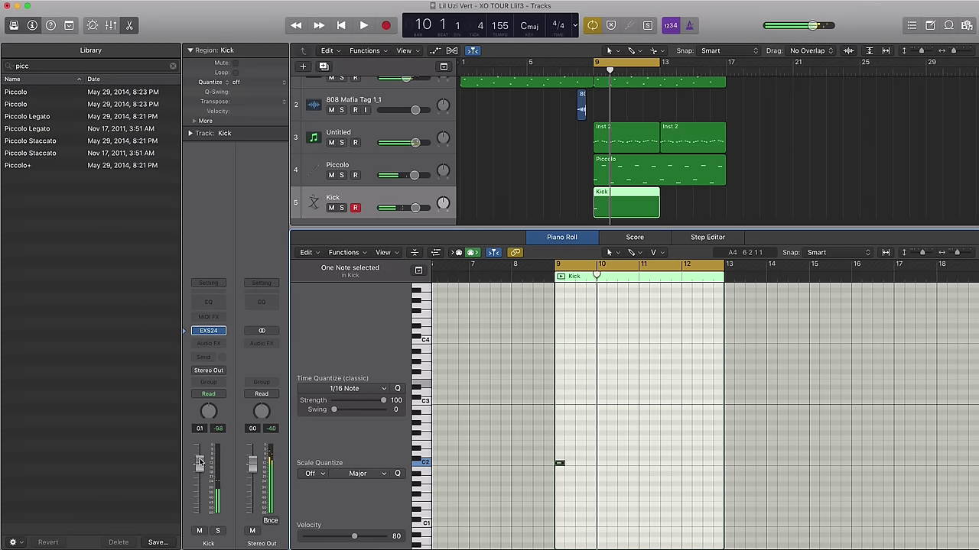
key(space)
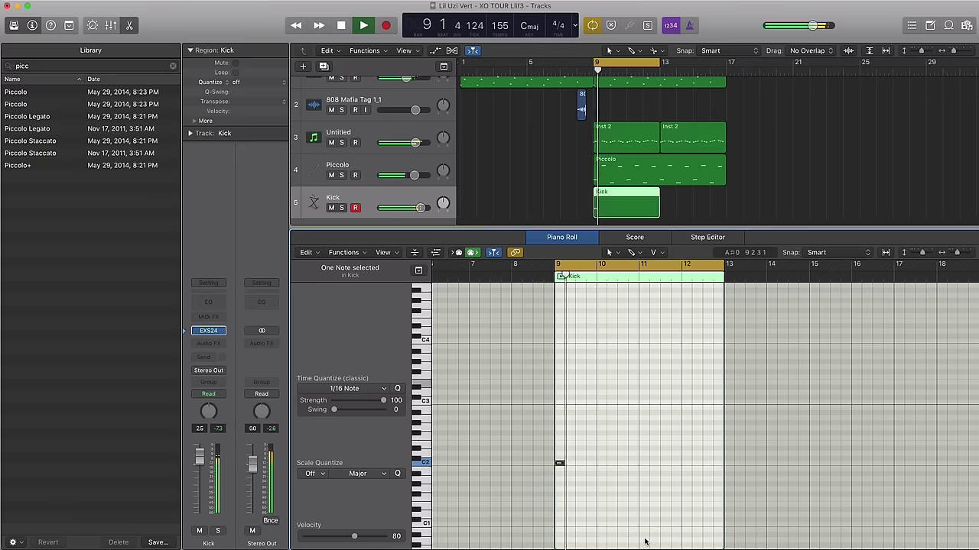
key(space)
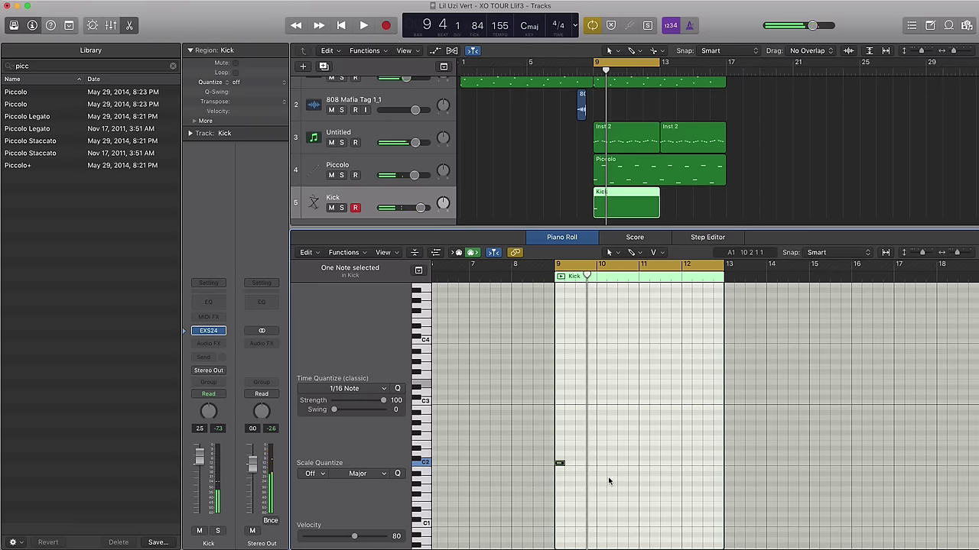
key(space)
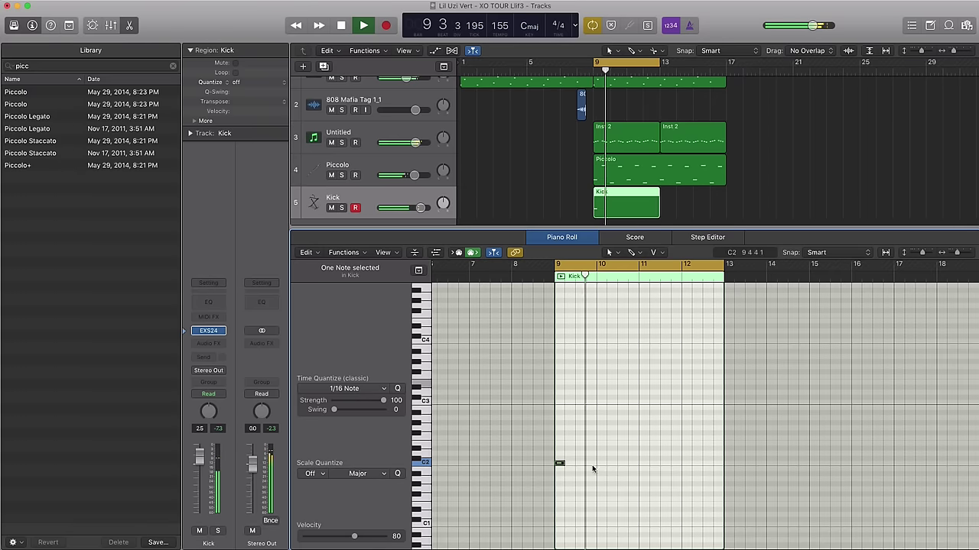
- Add a C2 kick note on beat 3 of bar 9 and shorten both notes to three sixteenths, checking them in playback
scroll(636, 478, up, 5)
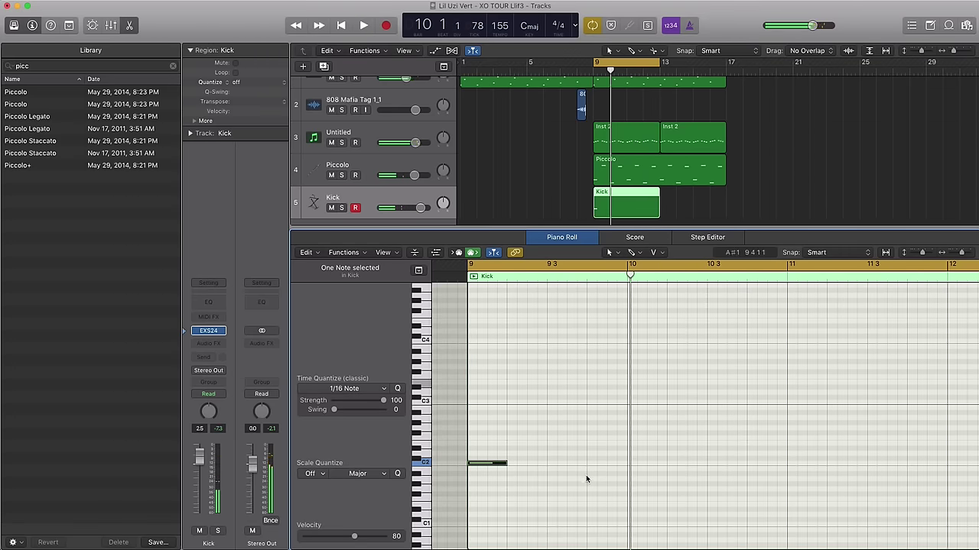
key(space)
key(space)
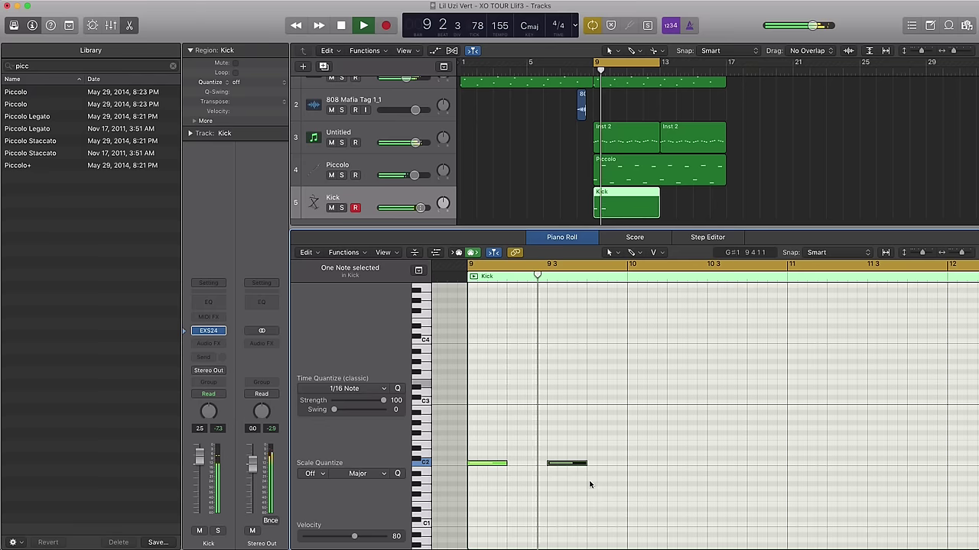
key(space)
drag(589, 487, 496, 465)
key(space)
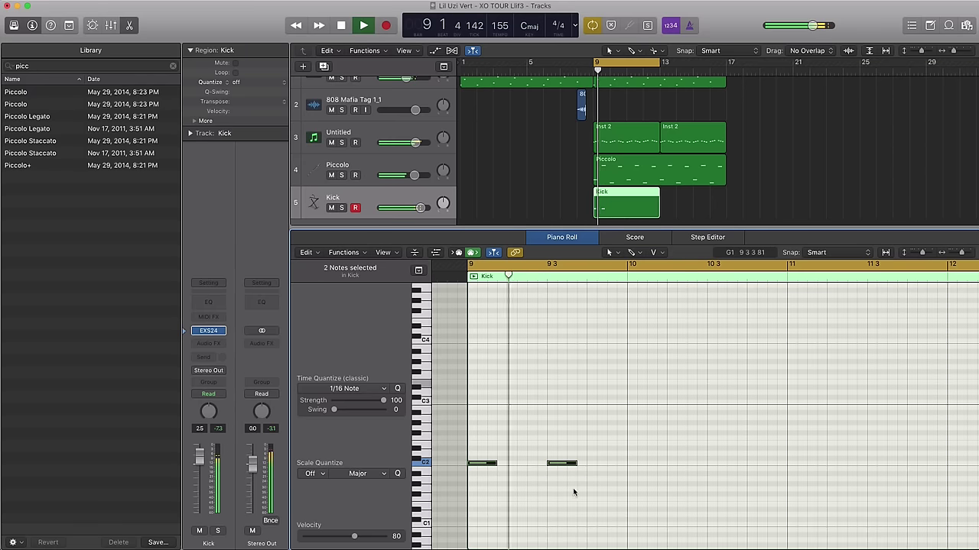
- In bar 10 of the Kick region, add C2 notes three sixteenths long on beat 2 and halfway through beat 3
click(670, 463)
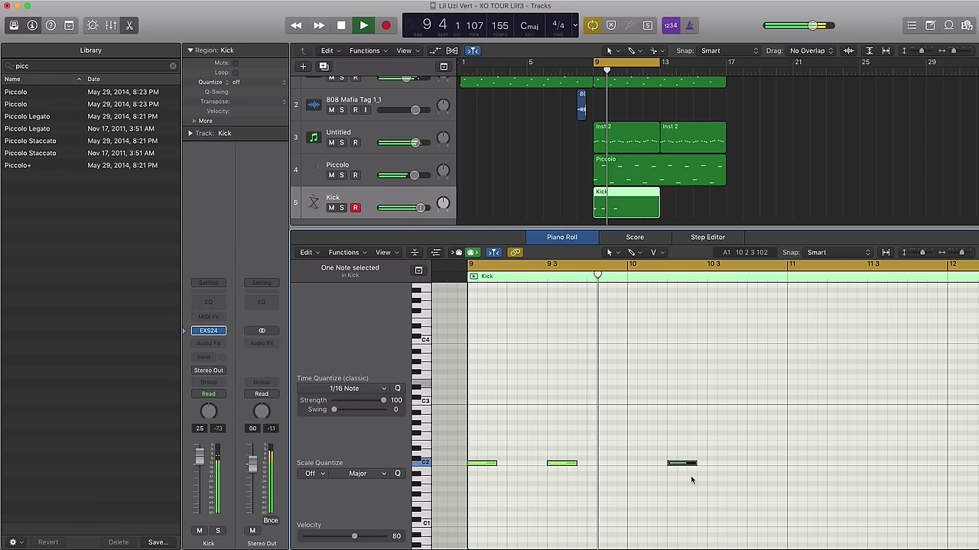
key(space)
click(714, 463)
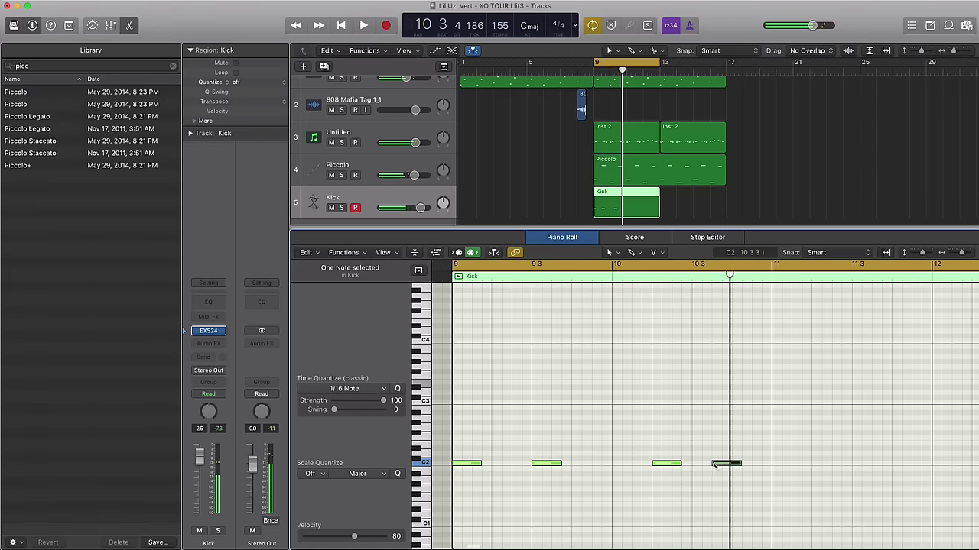
- While looping bar 10, shorten its last kick note to a sixteenth and add three consecutive sixteenth C2 notes from beat 4
drag(618, 265, 771, 265)
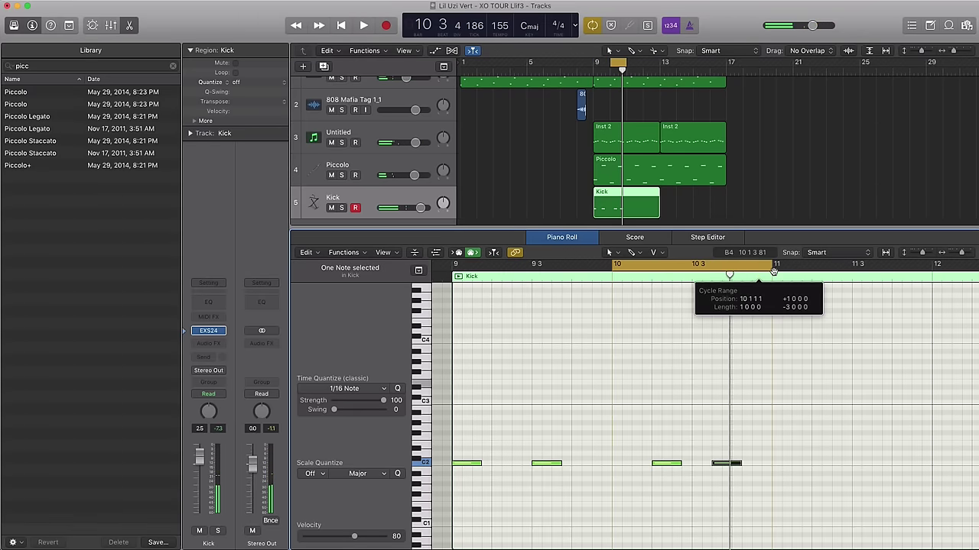
key(space)
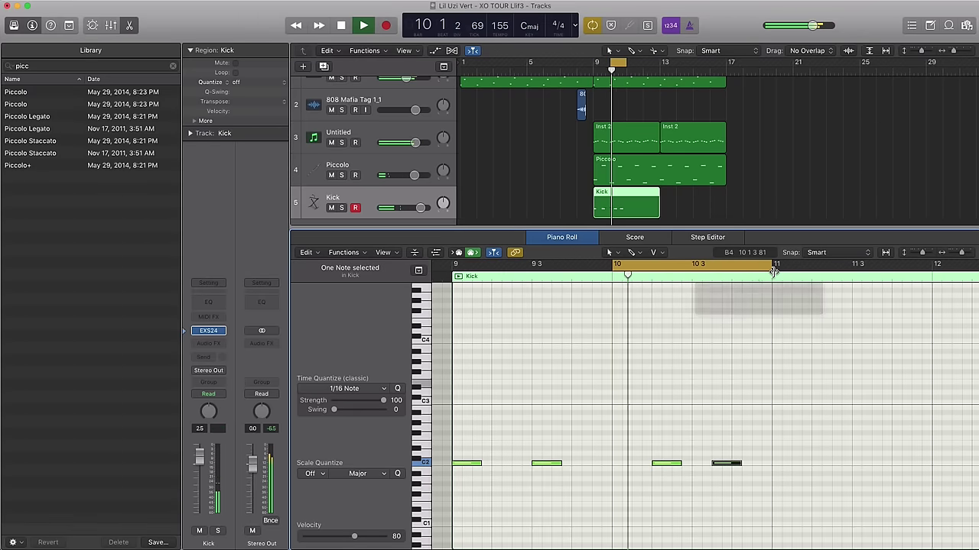
drag(737, 464, 758, 465)
super+click(727, 465)
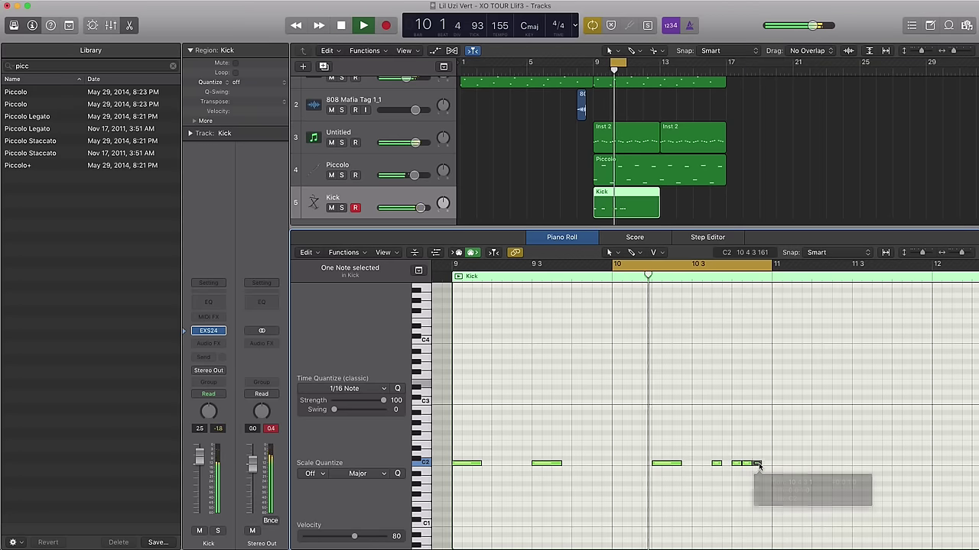
- Loop bars 9 and 10 and listen to the kick pattern
key(space)
drag(455, 264, 769, 279)
key(space)
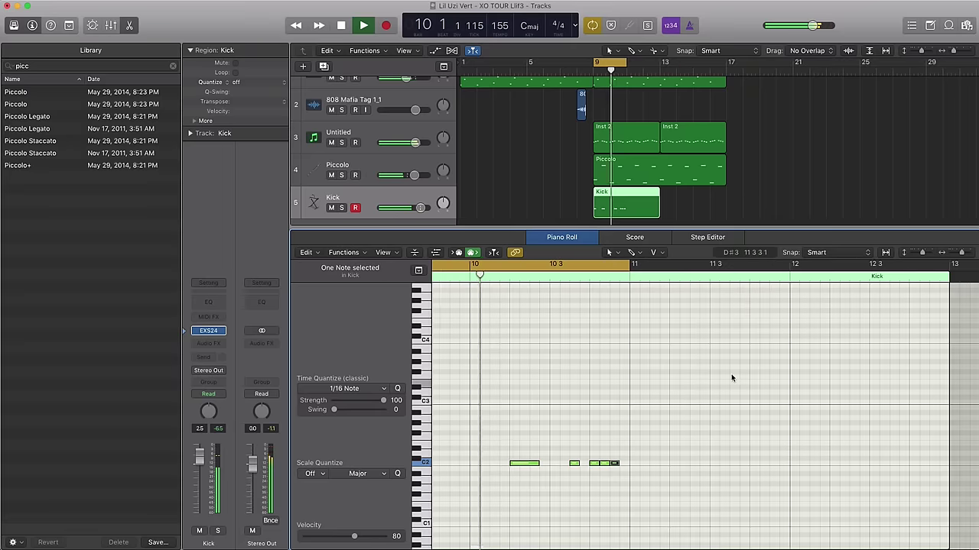
- Set the cycle range to bars 10 to 12 and play it to locate the next kick hits
drag(578, 266, 892, 287)
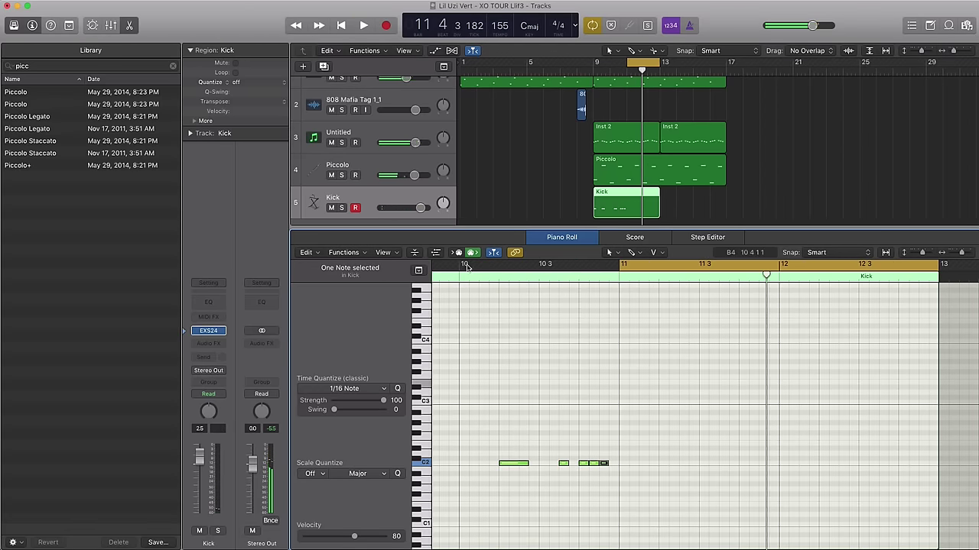
drag(468, 266, 925, 289)
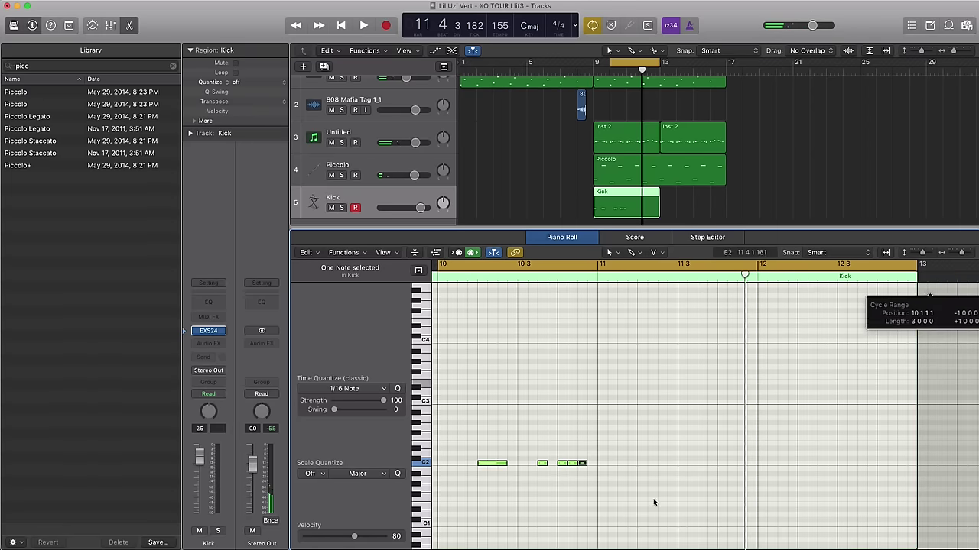
key(space)
key(space)
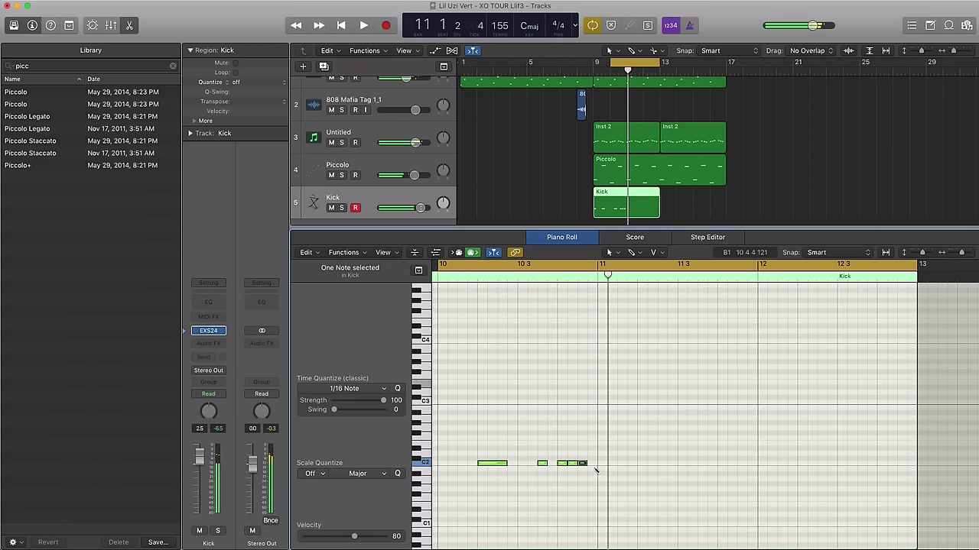
- While looping, add sixteenth C2 kick notes on bar 11's beat 1, halfway through beat 3, beat 4, and bar 12's beats 1 and 4
key(space)
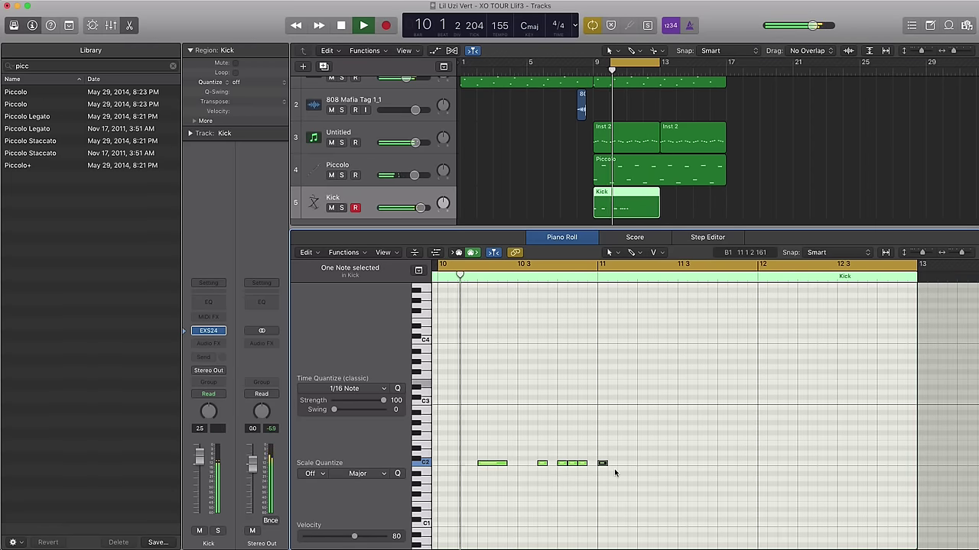
super+click(700, 465)
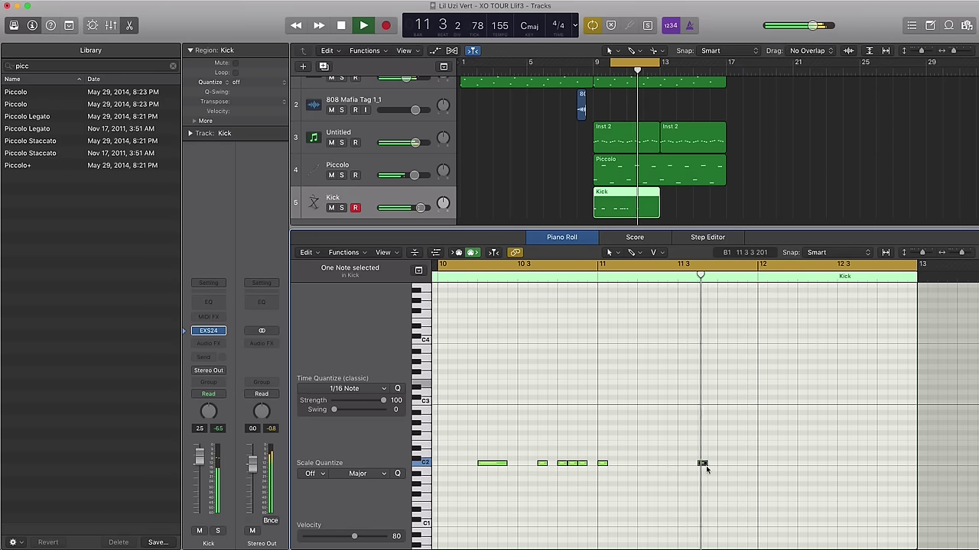
super+click(721, 463)
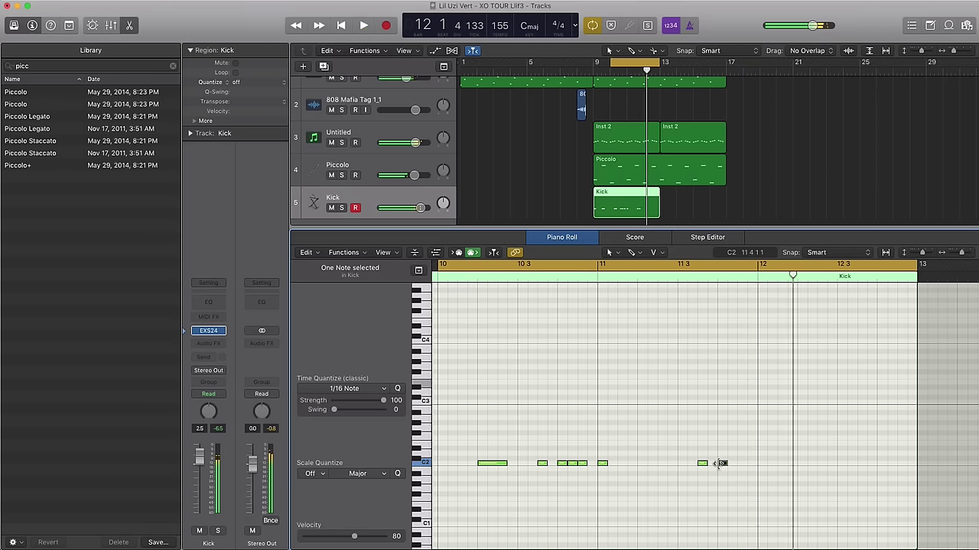
super+click(760, 463)
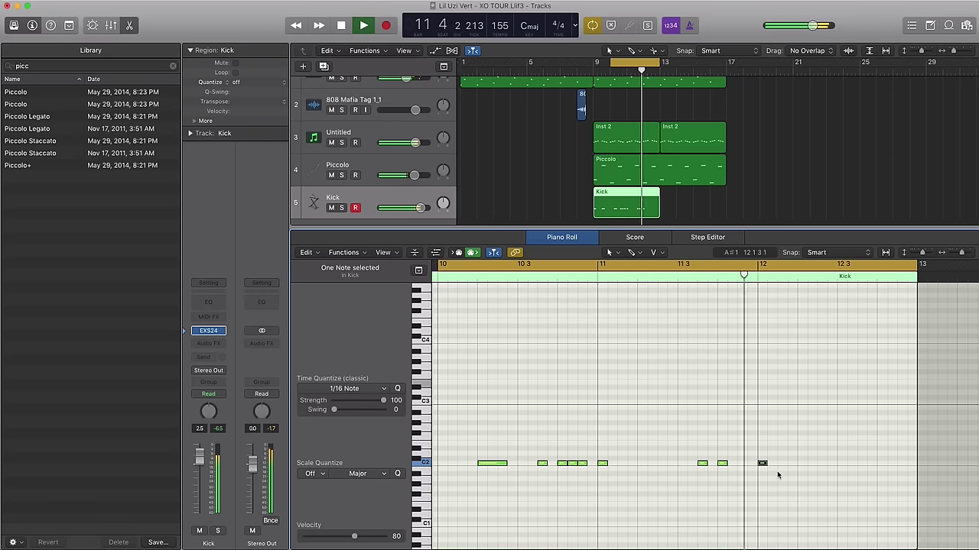
super+click(880, 463)
key(space)
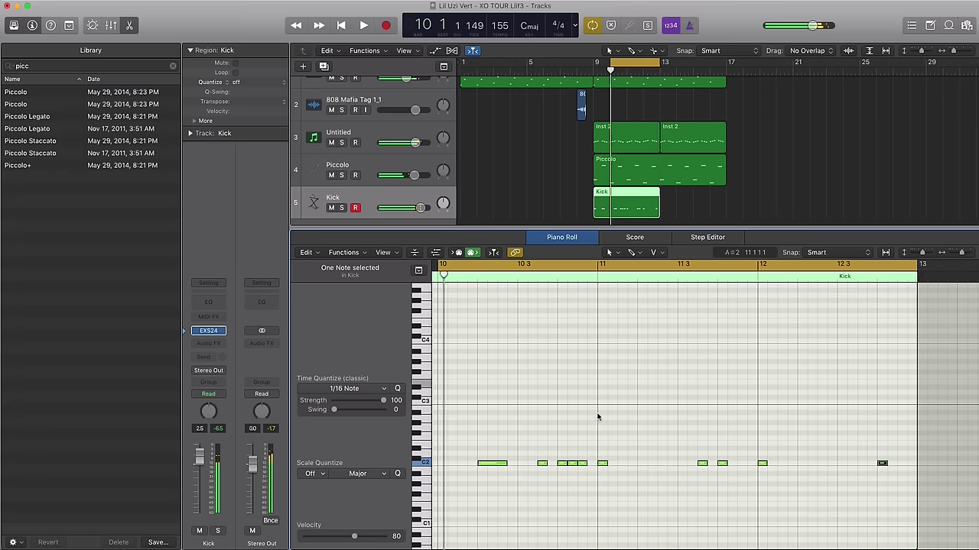
- Extend the cycle range to bars 9 through 12, enlarge the track area and listen to the full kick pattern
click(594, 67)
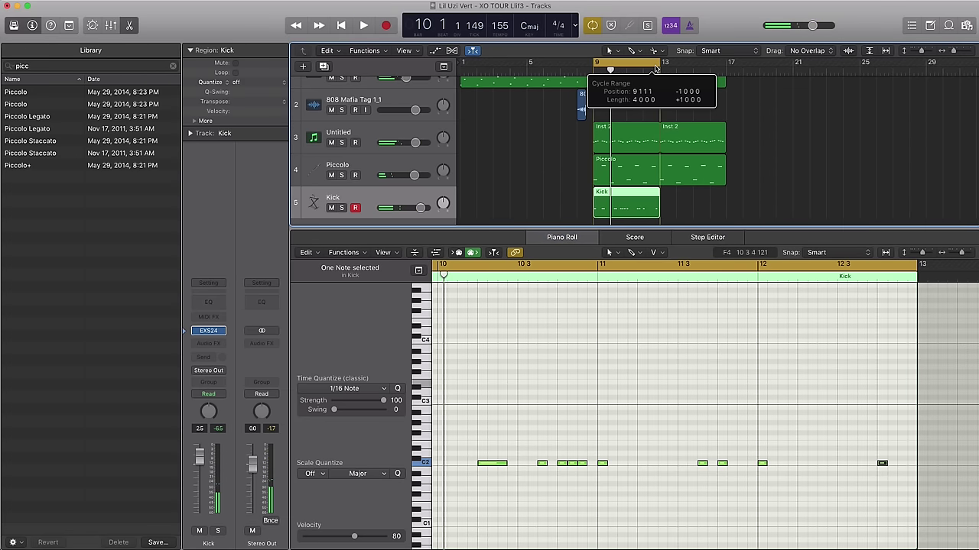
key(space)
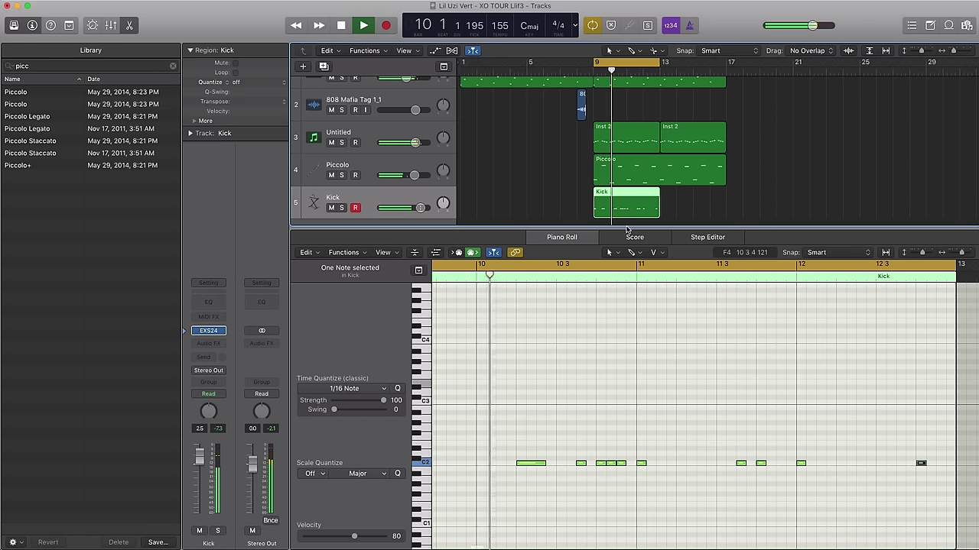
drag(632, 227, 607, 328)
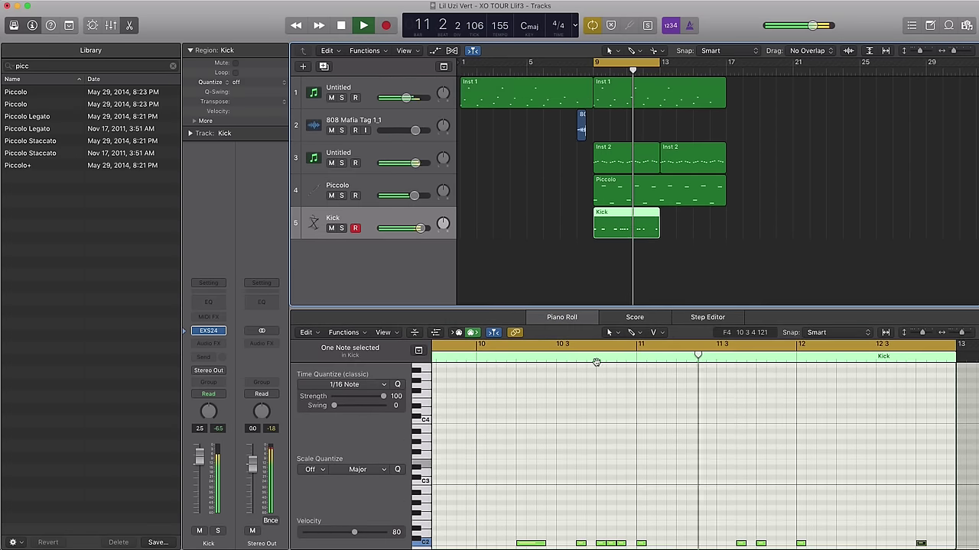
scroll(598, 380, down, 5)
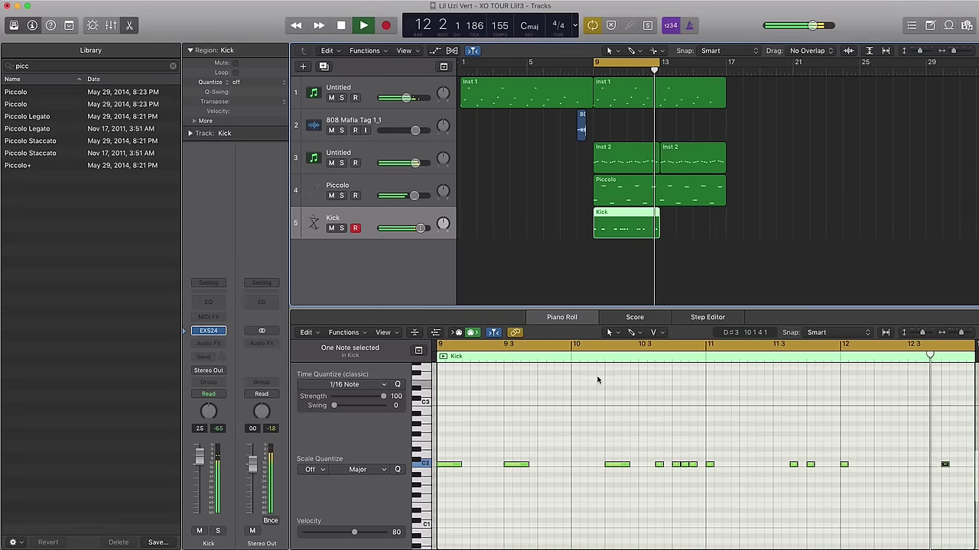
key(space)
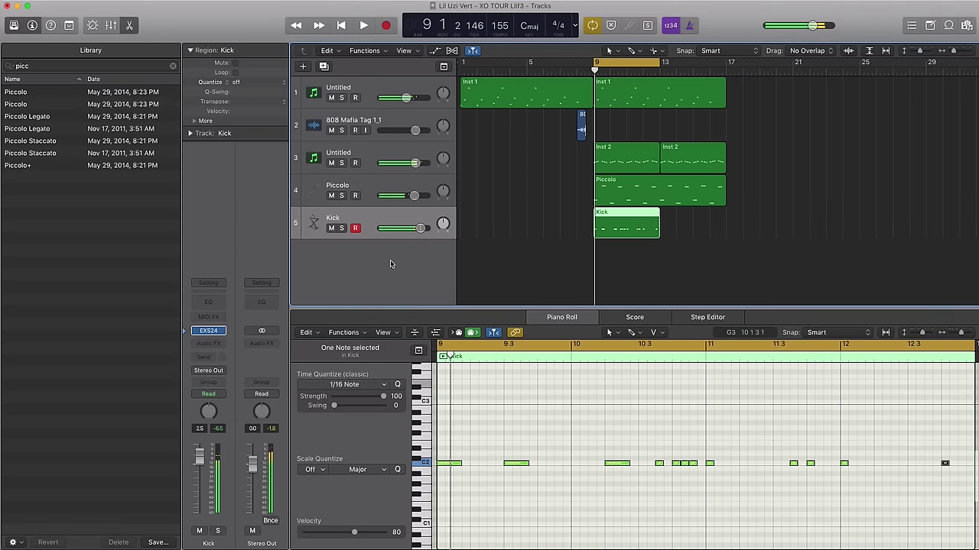
- Duplicate the Kick track's setup as a new Clap track and create a four-bar Clap region from bar 9
click(323, 68)
double_click(333, 251)
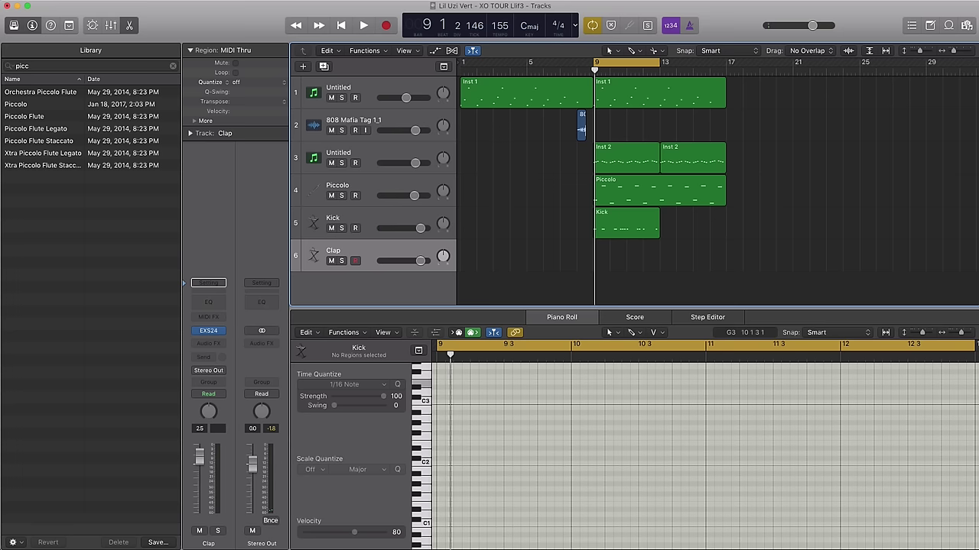
super+click(602, 267)
drag(611, 263, 658, 263)
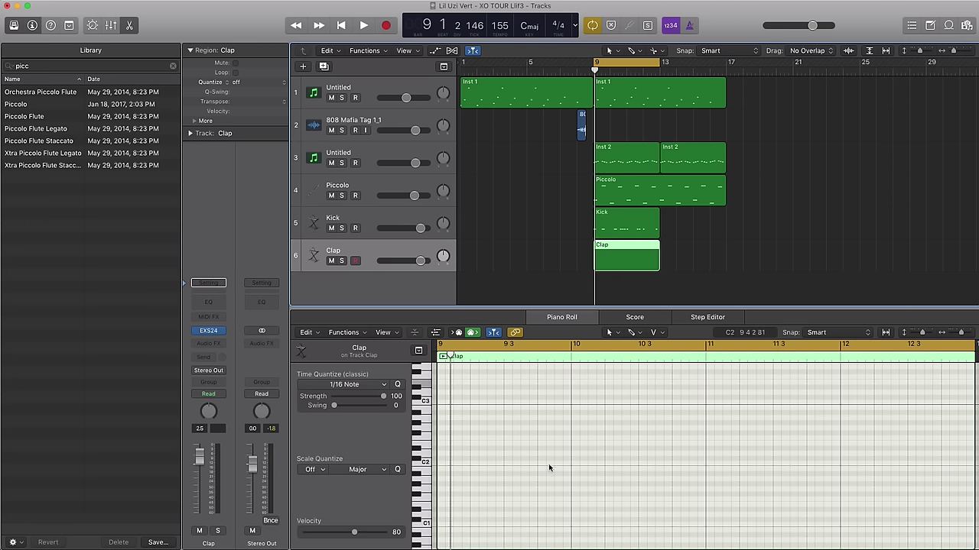
- Add D2 clap notes on beat 3 of bars 9, 10, 11 and 12 in the Clap region
click(465, 454)
drag(465, 454, 777, 455)
scroll(775, 457, right, 3)
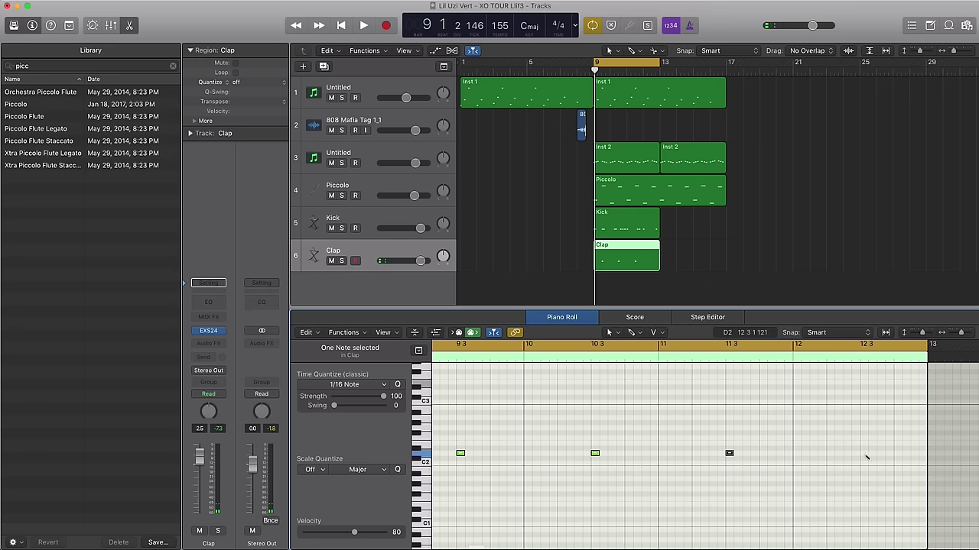
- Play the loop, lower the Clap track's volume to -0.3 dB and close the note editor
key(space)
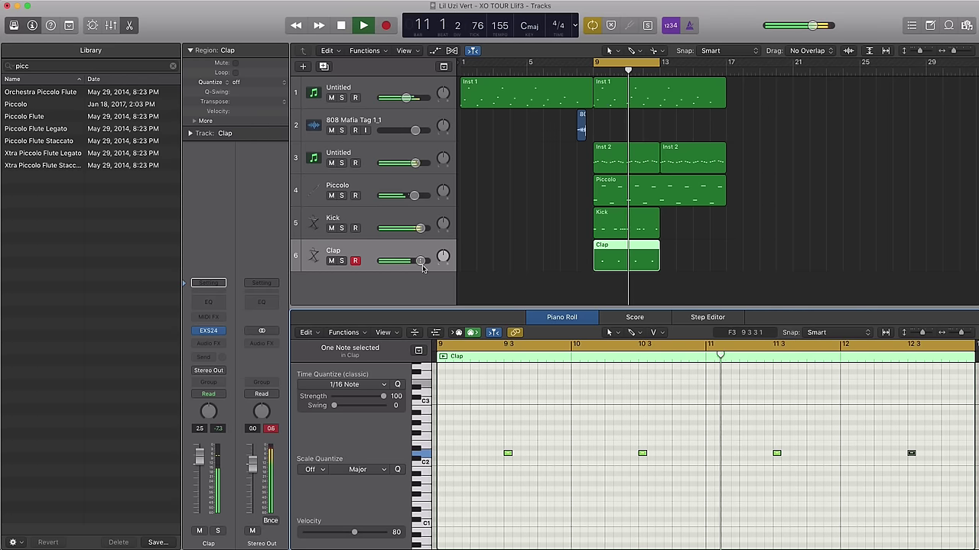
drag(419, 261, 413, 261)
scroll(414, 263, left, 1)
key(space)
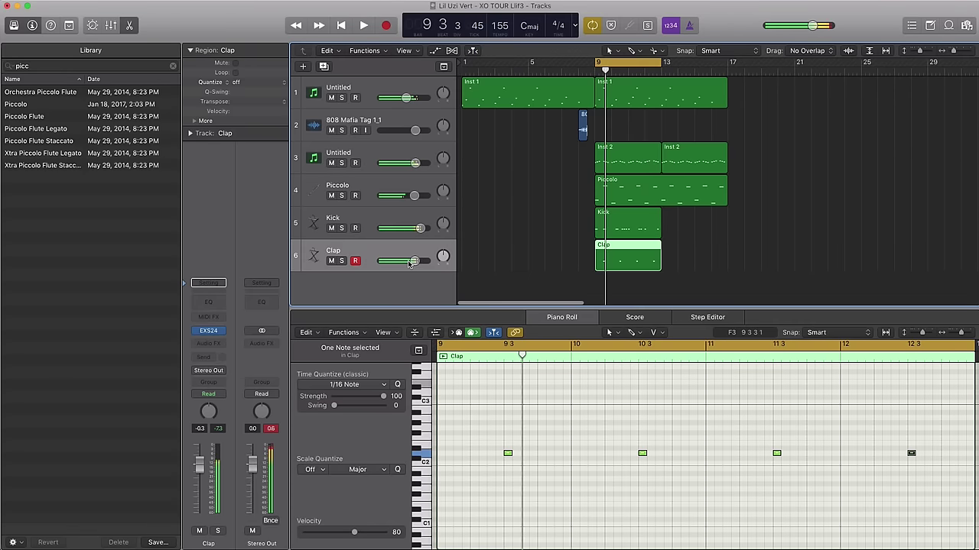
key(x)
key(x)
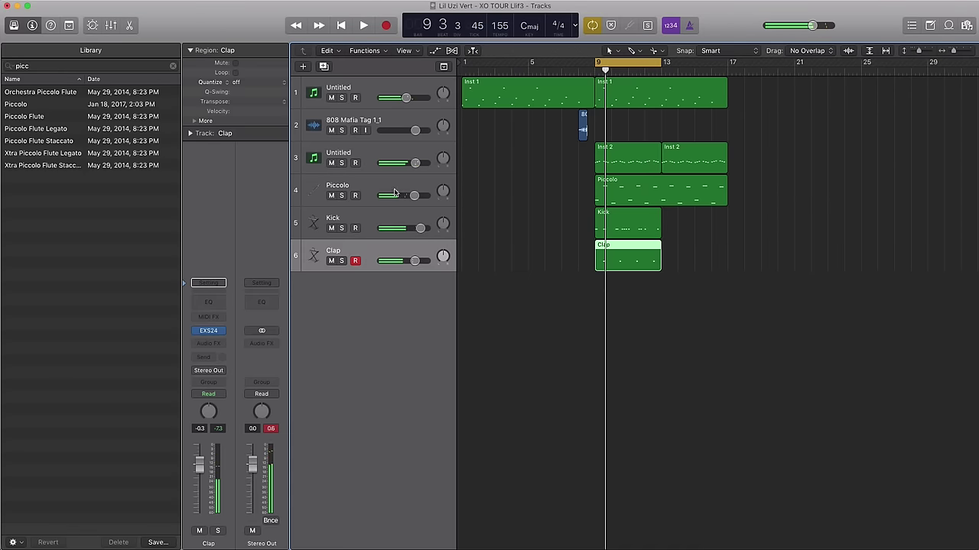
- Duplicate the Clap track as a new track named Snare and copy the four-bar Clap region onto it
click(324, 68)
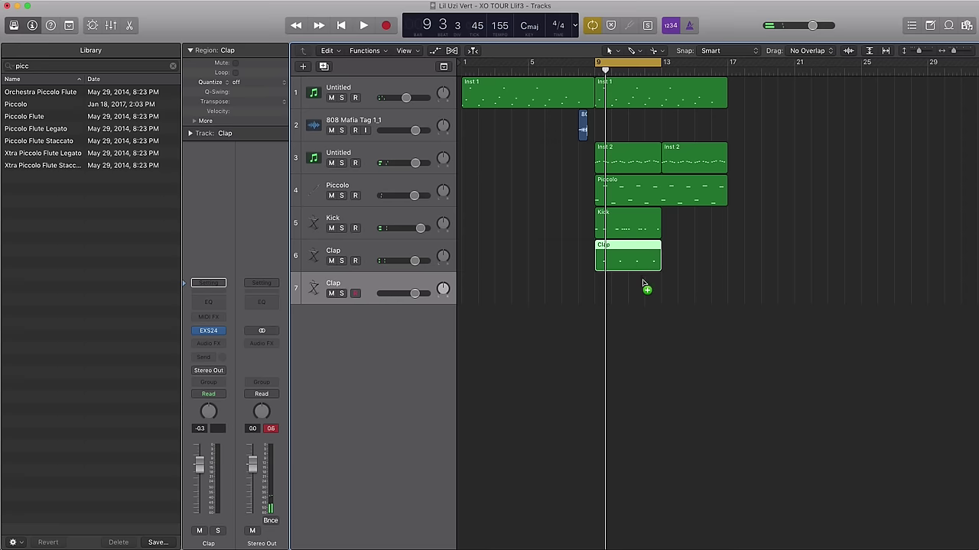
drag(644, 285, 646, 284)
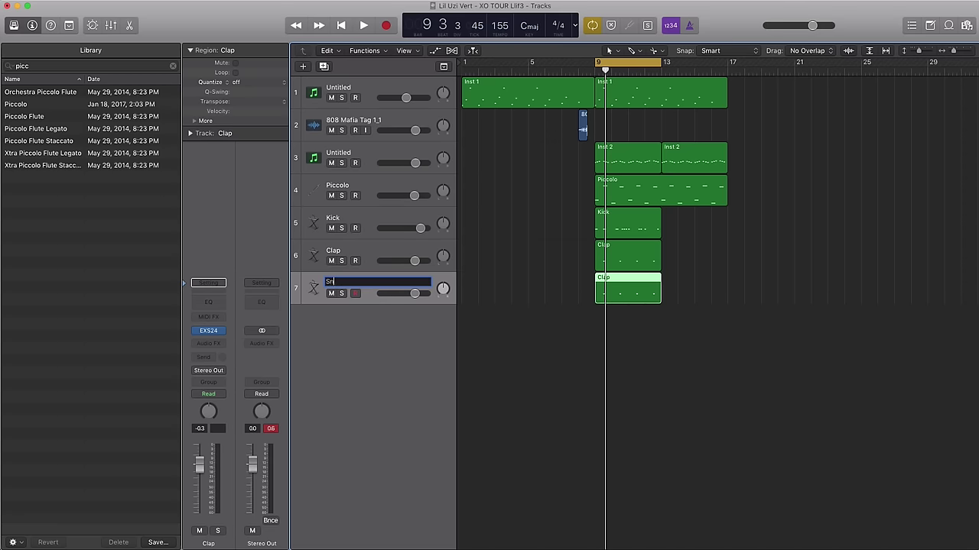
- Move all four notes of the Snare track's region up to C3 and listen to them in the loop
double_click(623, 292)
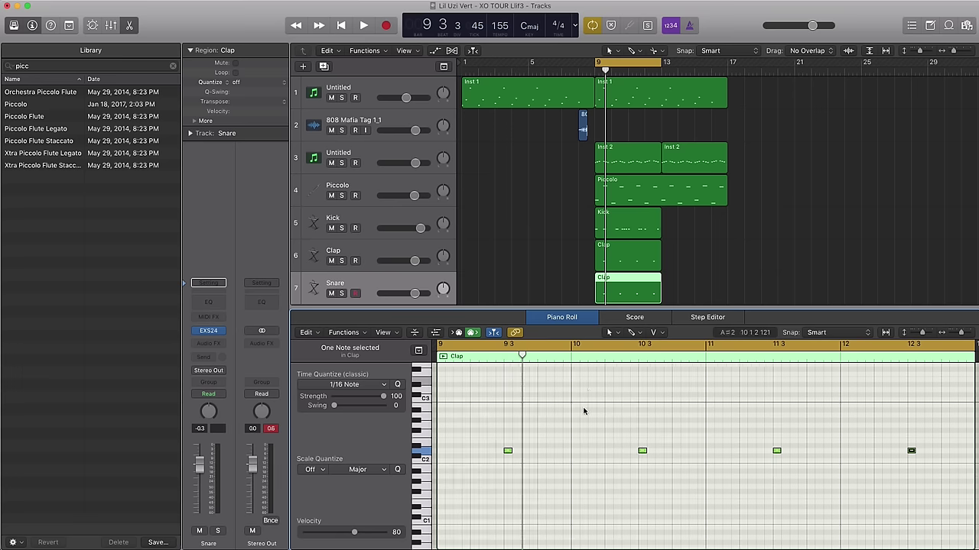
key(space)
key(space)
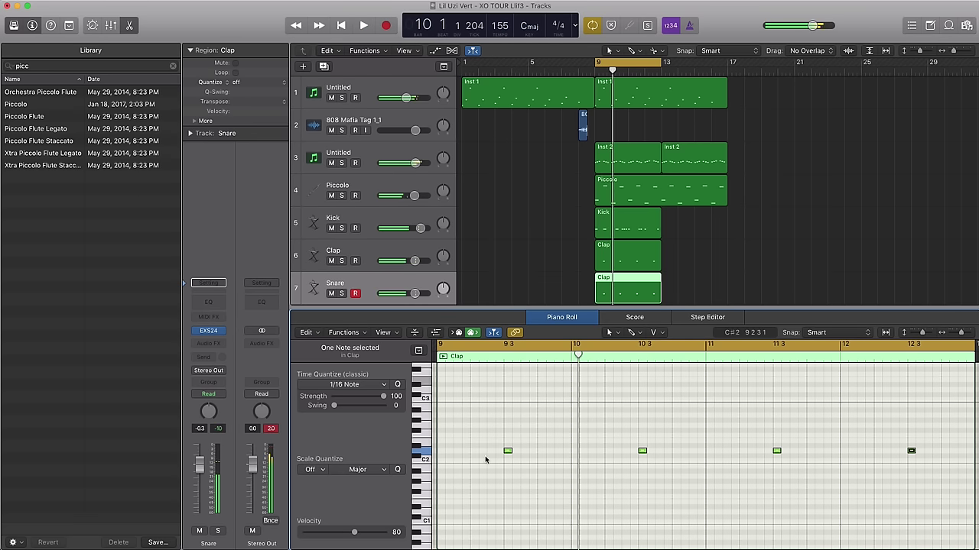
scroll(487, 458, down, 4)
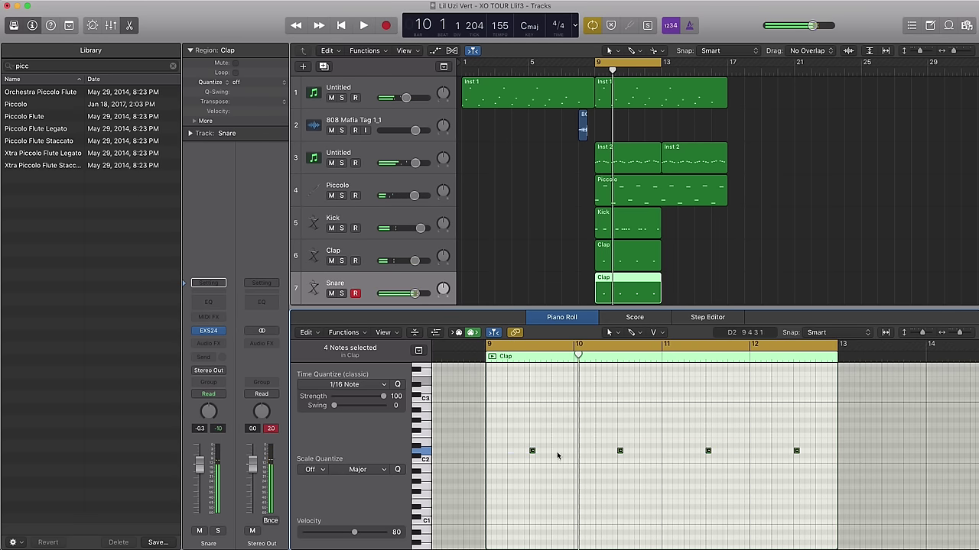
drag(533, 451, 532, 399)
key(space)
scroll(588, 442, right, 3)
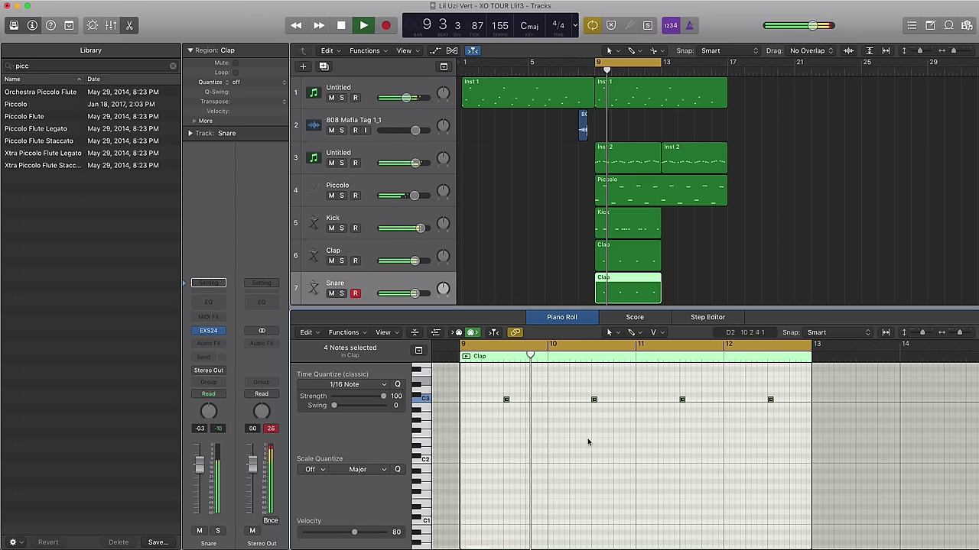
scroll(588, 442, up, 1)
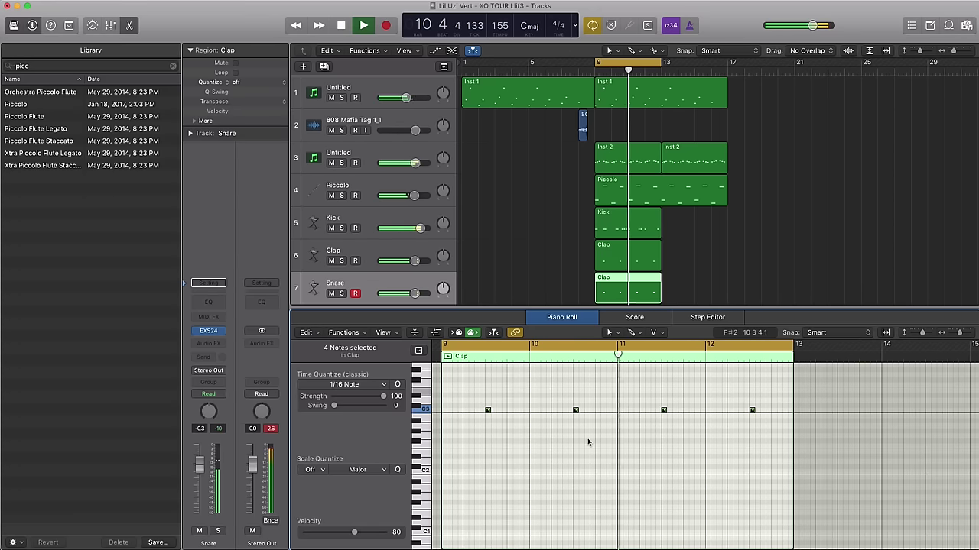
key(space)
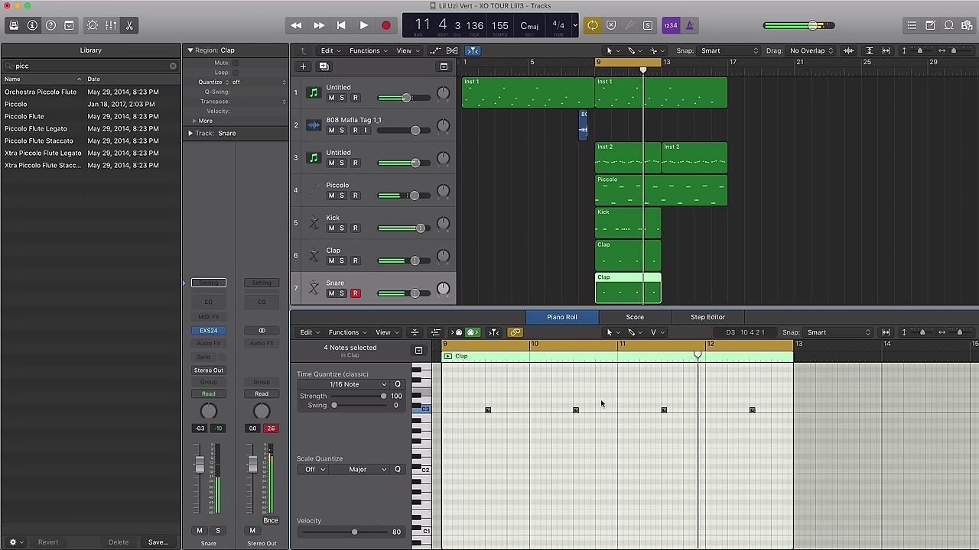
- Add B3 notes halfway through beat 4 of bars 10 and 12 in the Snare track's region
scroll(601, 404, up, 4)
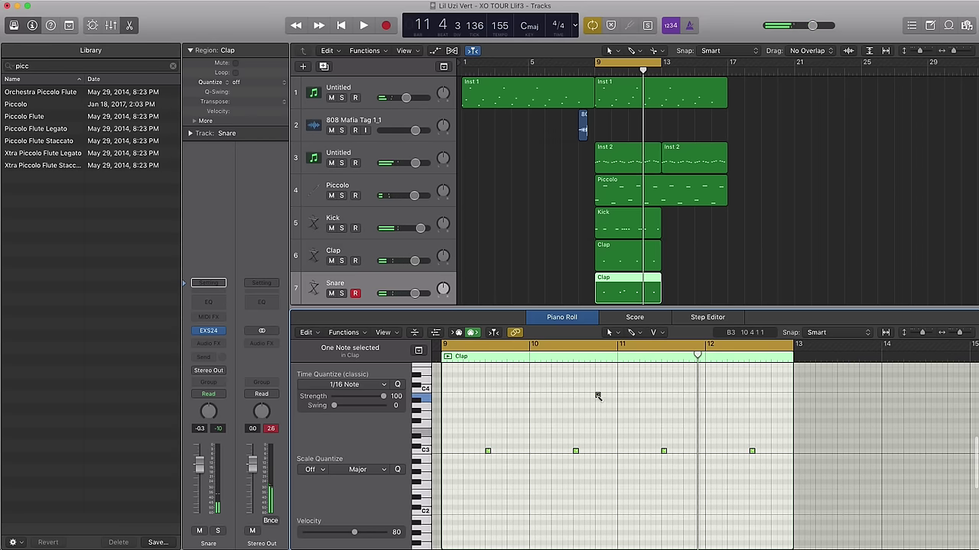
key(space)
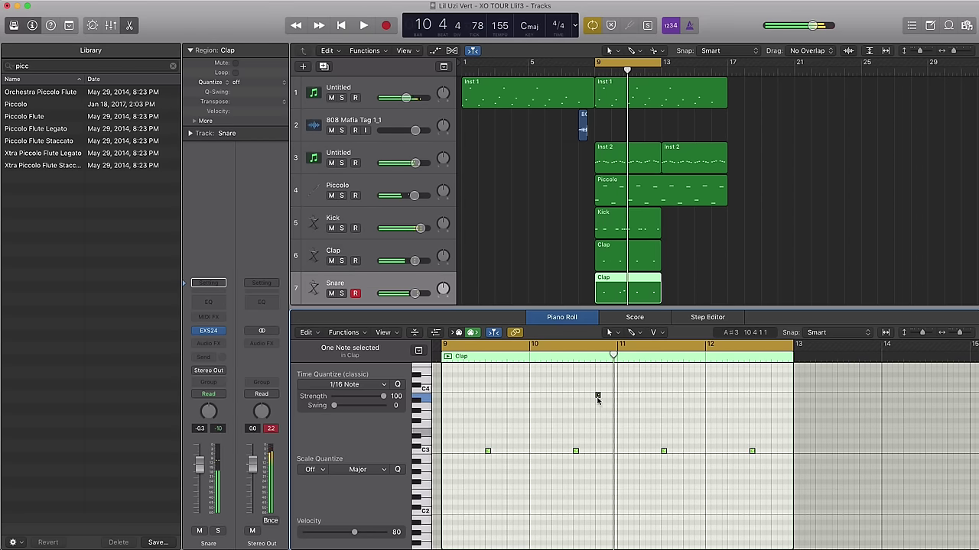
drag(602, 398, 613, 397)
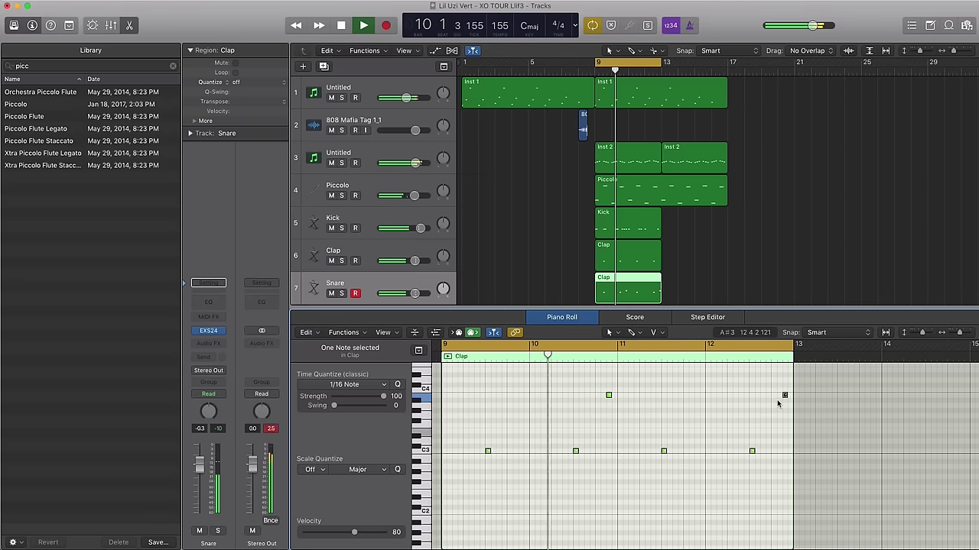
- Stop playback and set the Snare track's volume to 1.5 dB
key(space)
scroll(490, 295, right, 1)
drag(414, 294, 416, 294)
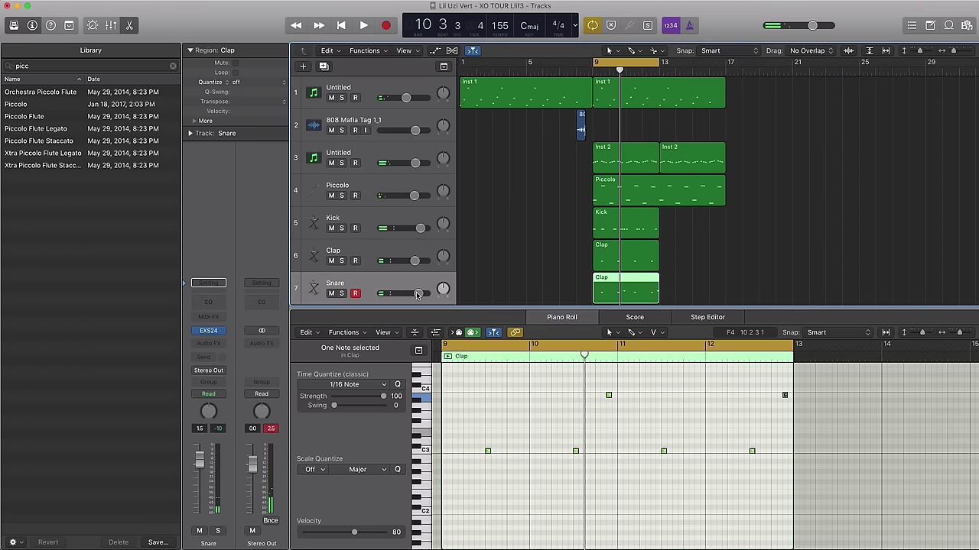
- Duplicate the Snare track's setup as an Open Hat track and create a four-bar Open Hat region from bar 9
click(323, 67)
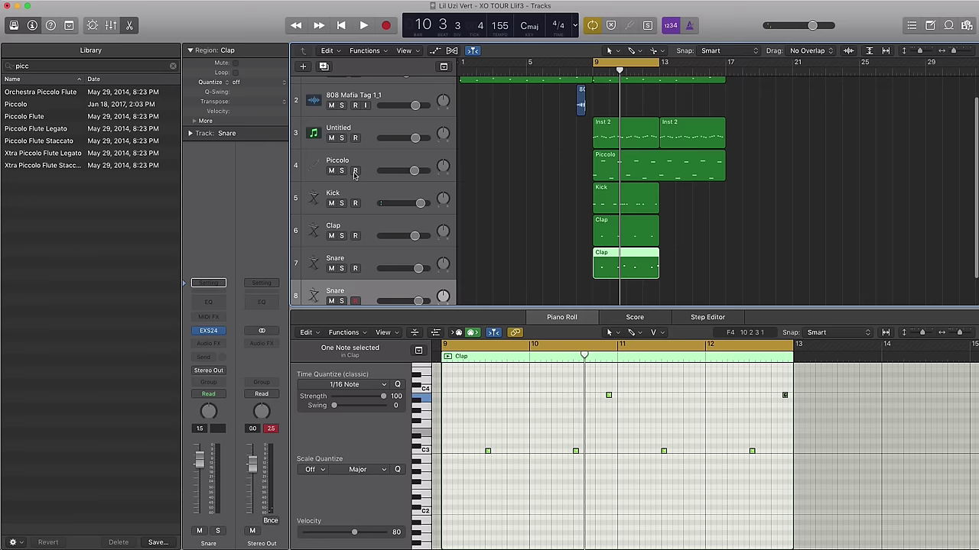
double_click(342, 269)
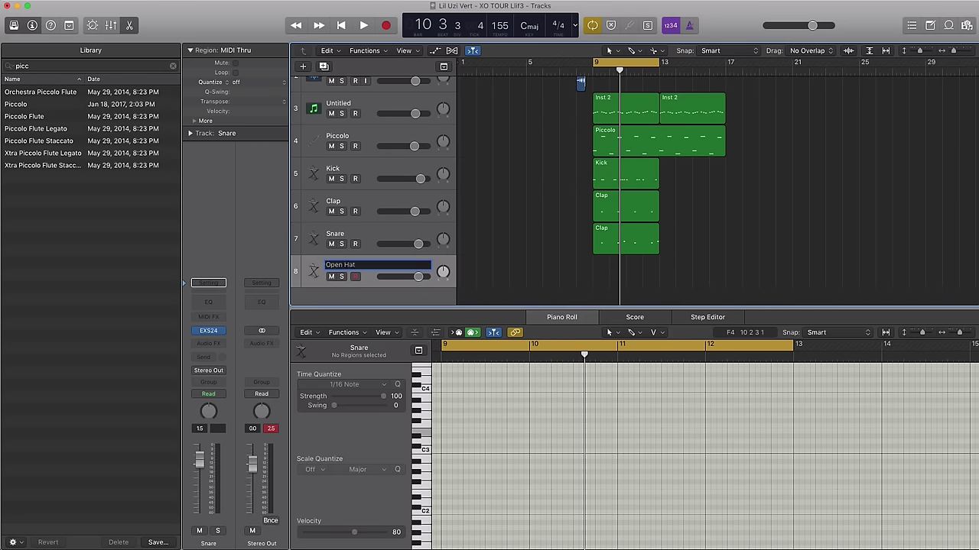
click(594, 274)
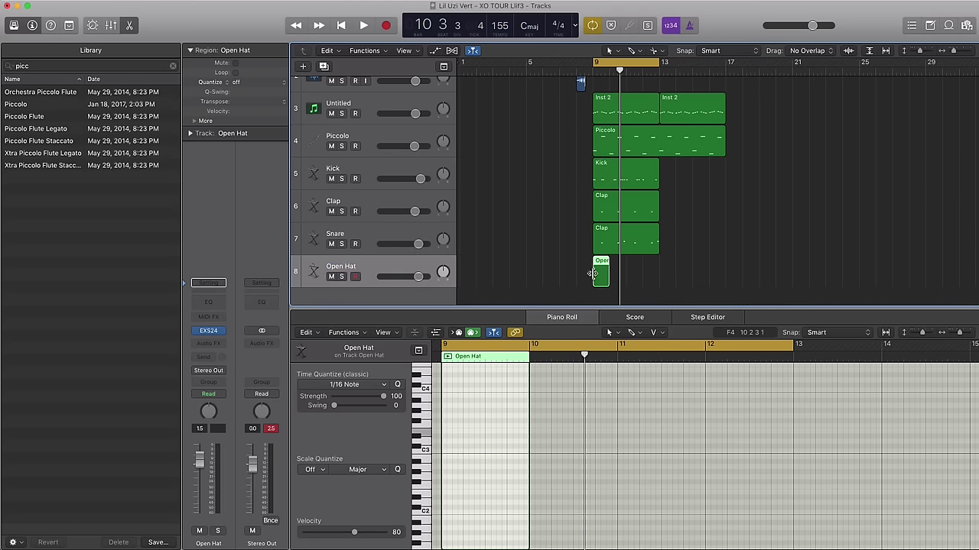
drag(607, 277, 657, 278)
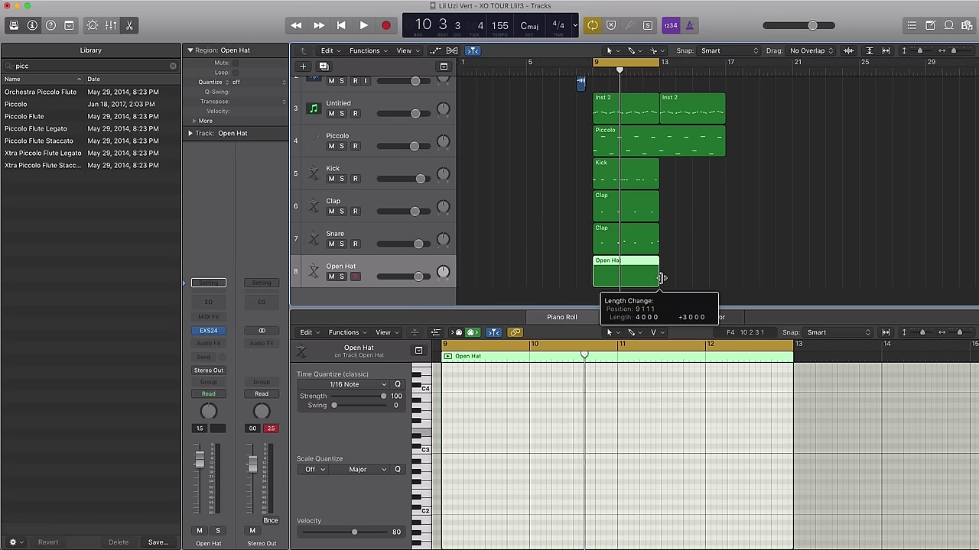
- Place an F2 note on beat 2 of bar 9 in the Open Hat region and play the loop to check it
key(space)
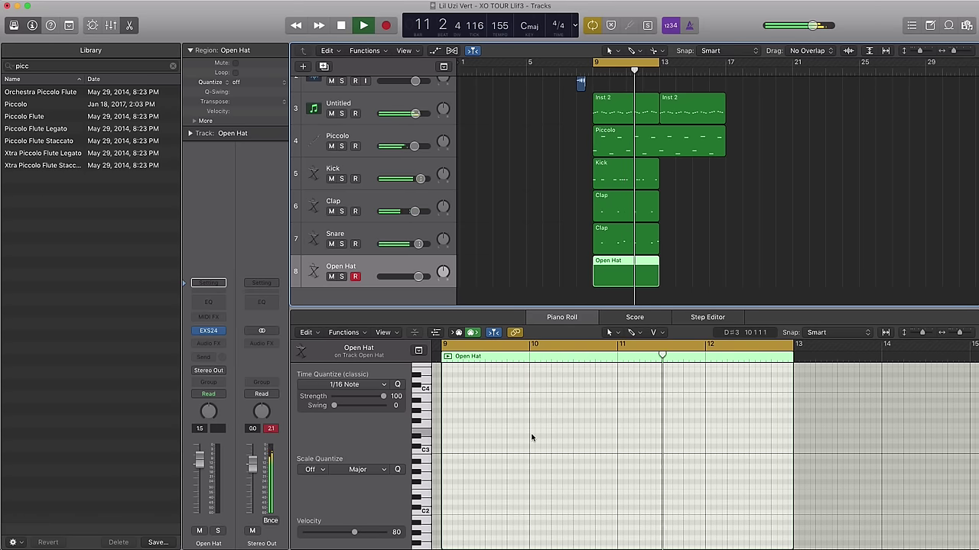
key(space)
scroll(531, 437, down, 3)
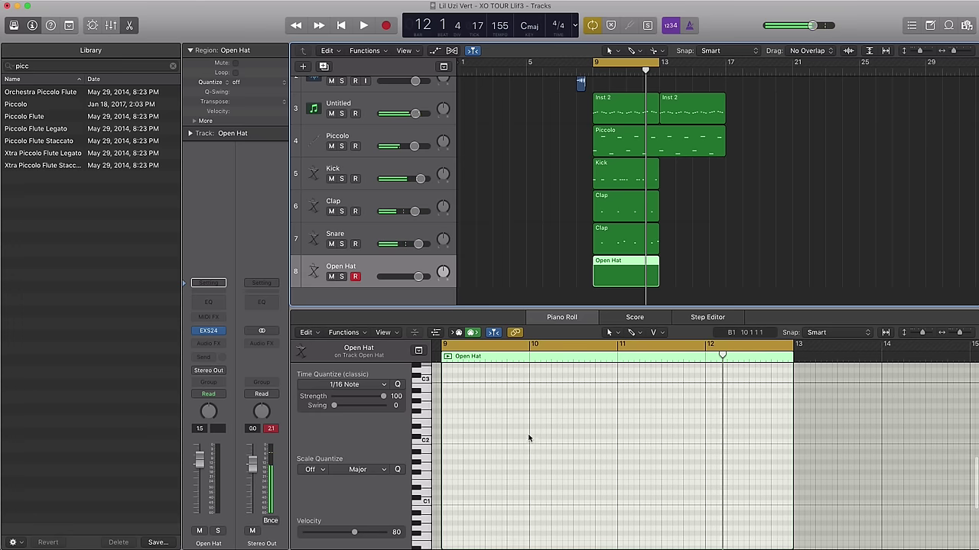
drag(465, 430, 465, 418)
key(space)
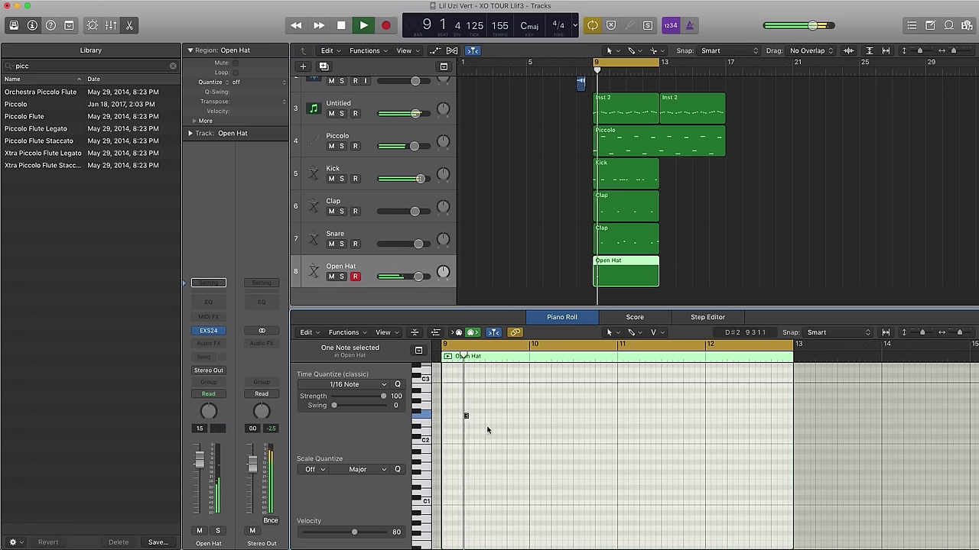
- Add F2 notes on beat 2 of bars 10, 11 and 12 in the Open Hat region and raise the Piccolo track's volume slightly
click(554, 416)
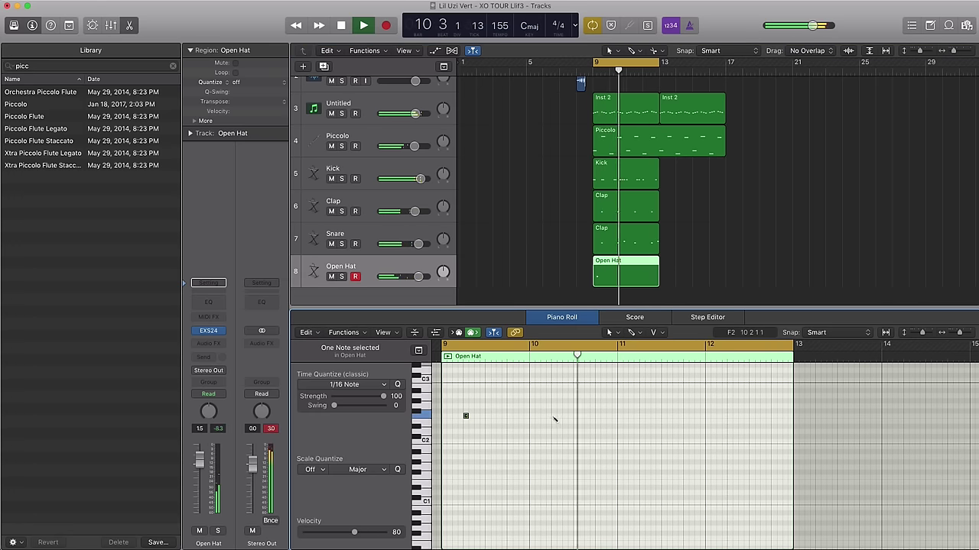
click(641, 416)
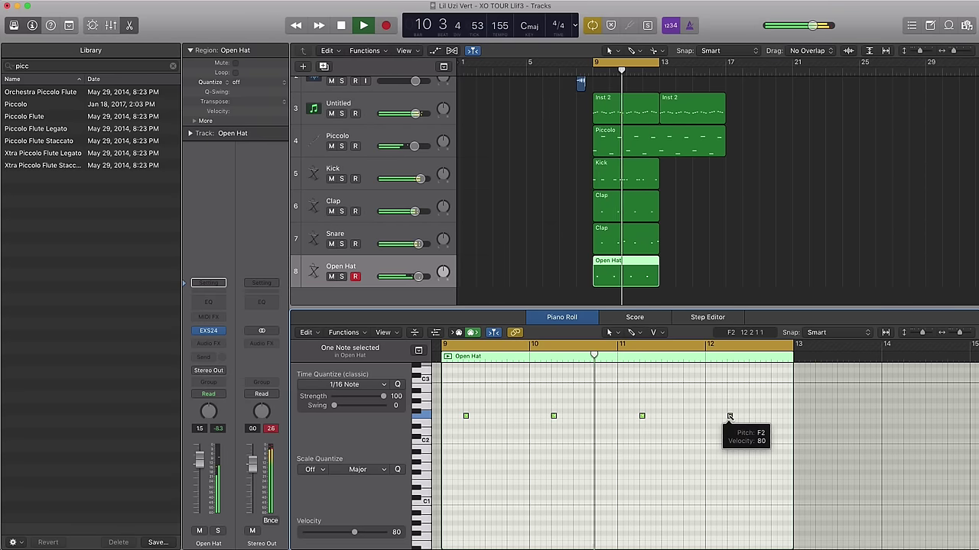
click(728, 417)
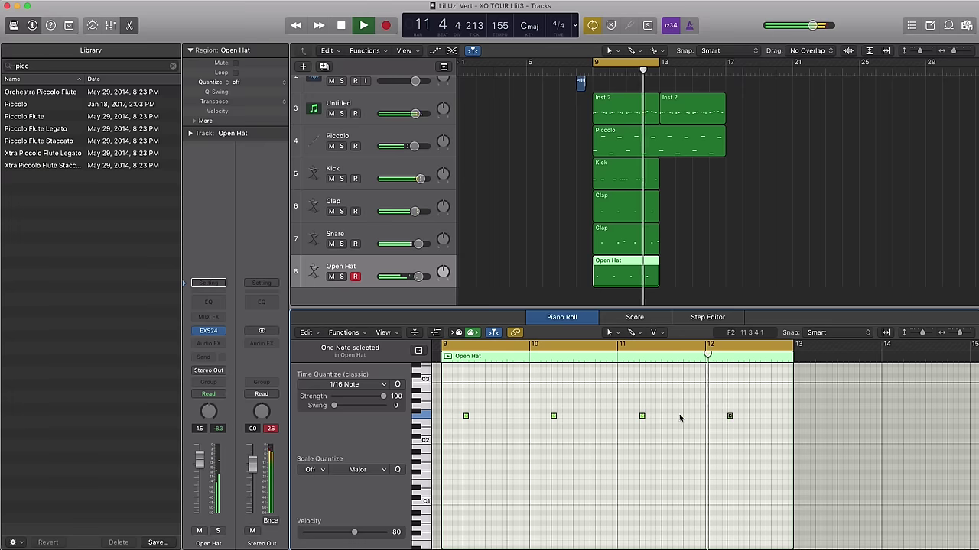
drag(413, 148, 419, 147)
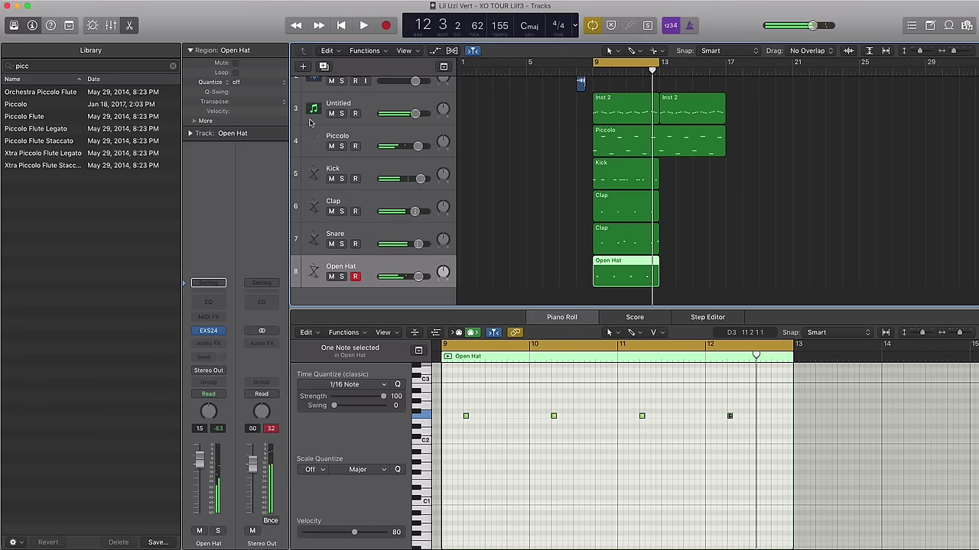
- Duplicate the Open Hat track's setup as a Shaker track and create a four-bar Shaker region from bar 9
click(323, 68)
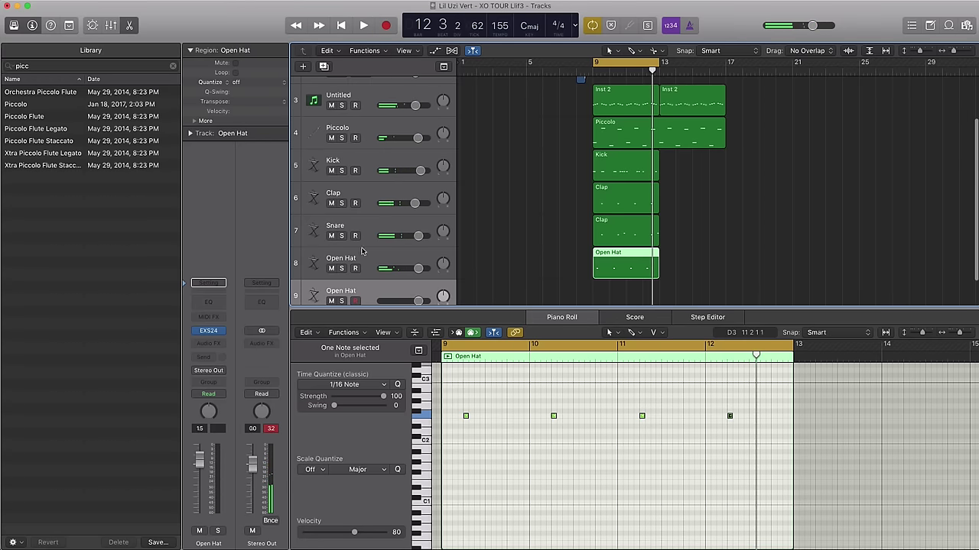
click(343, 288)
click(342, 288)
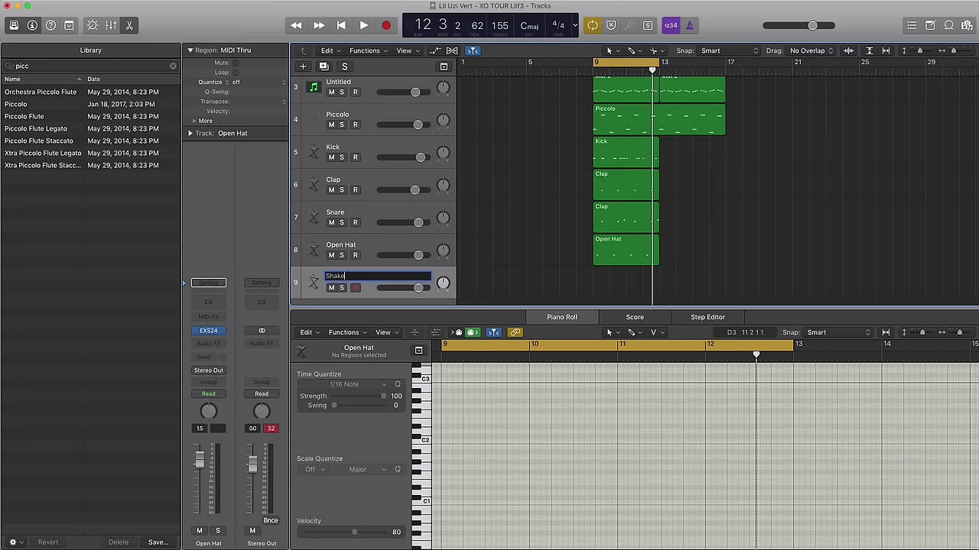
click(594, 279)
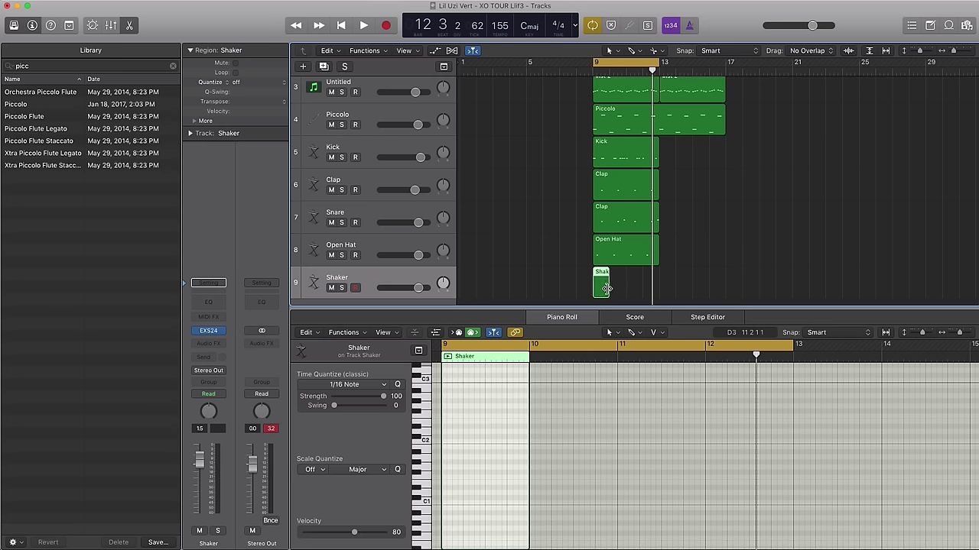
drag(605, 289, 658, 289)
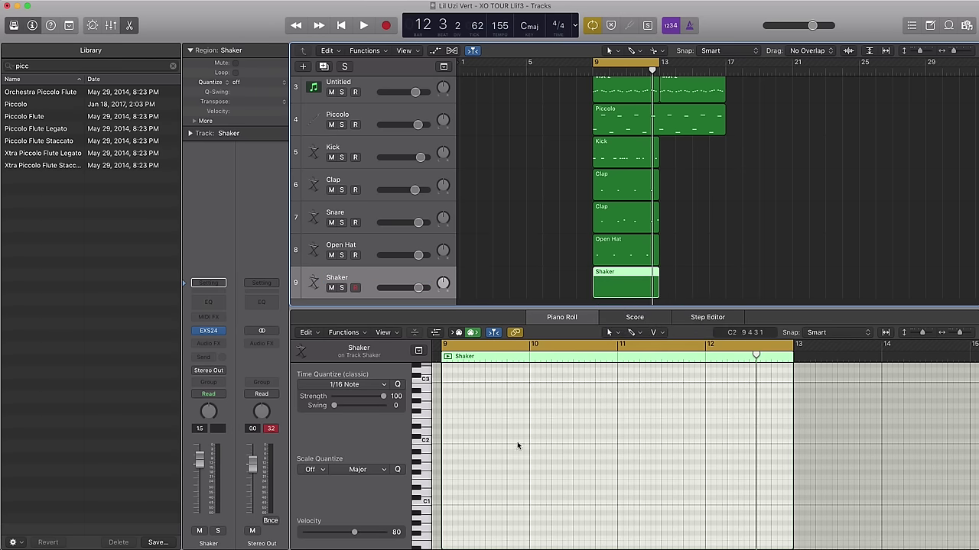
- Place E2 notes on beat 4 of bars 10 and 12 in the Shaker region while playing the loop
scroll(517, 446, up, 1)
drag(515, 455, 595, 443)
key(space)
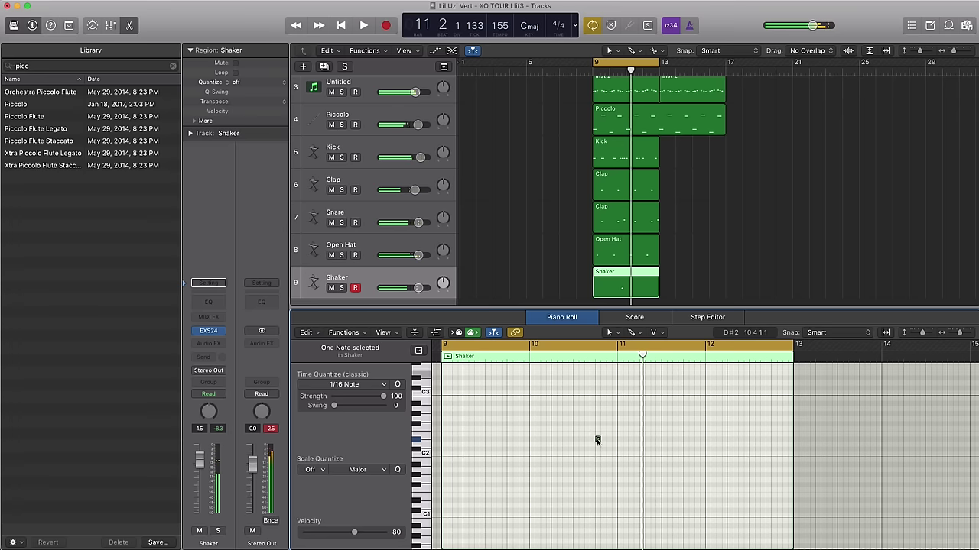
drag(597, 440, 597, 434)
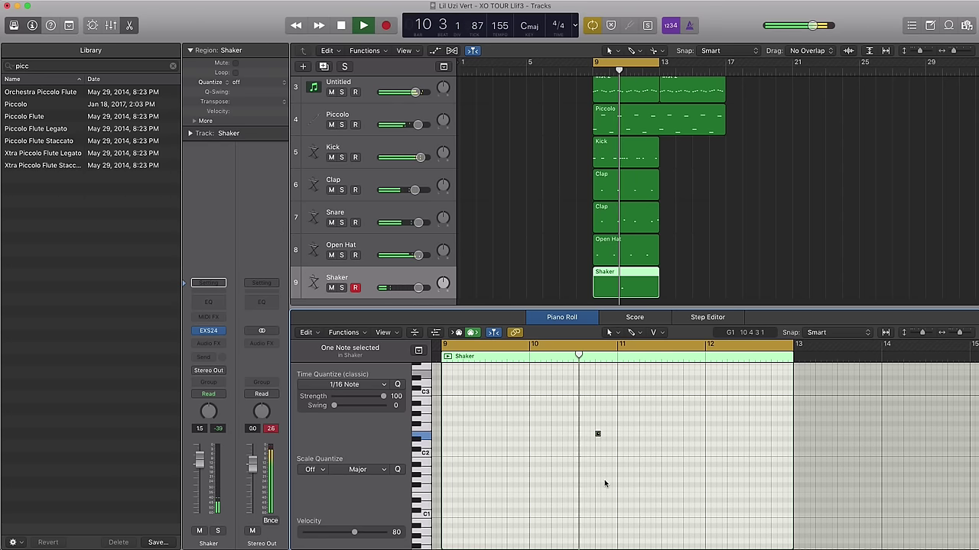
click(773, 435)
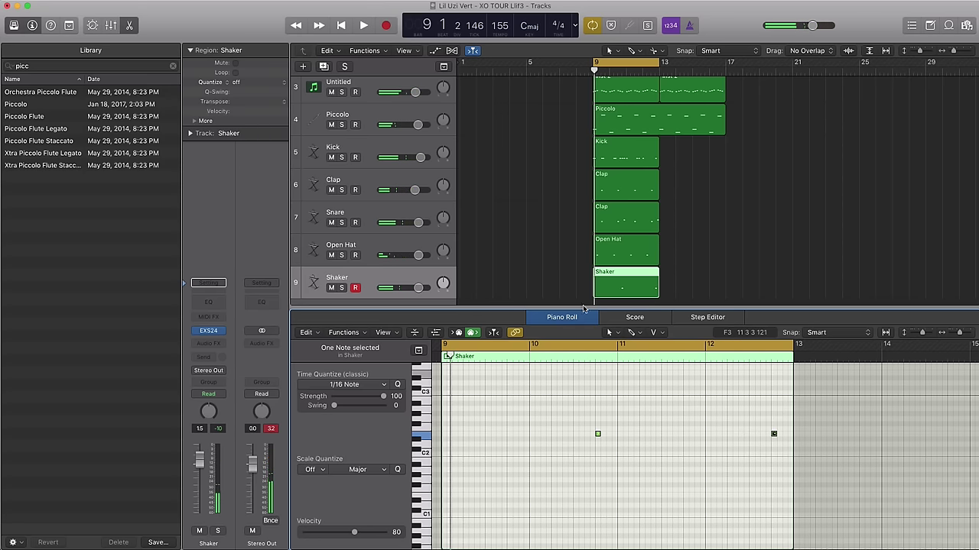
- Duplicate the Shaker track's setup as a HiHats track and create a four-bar region on it from bar 9
click(325, 68)
scroll(564, 210, down, 3)
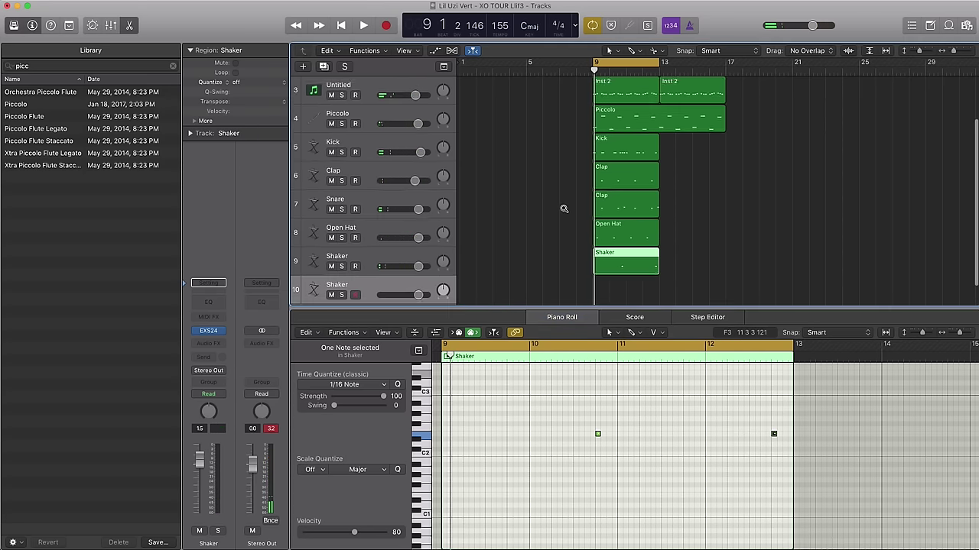
scroll(564, 210, left, 3)
click(568, 286)
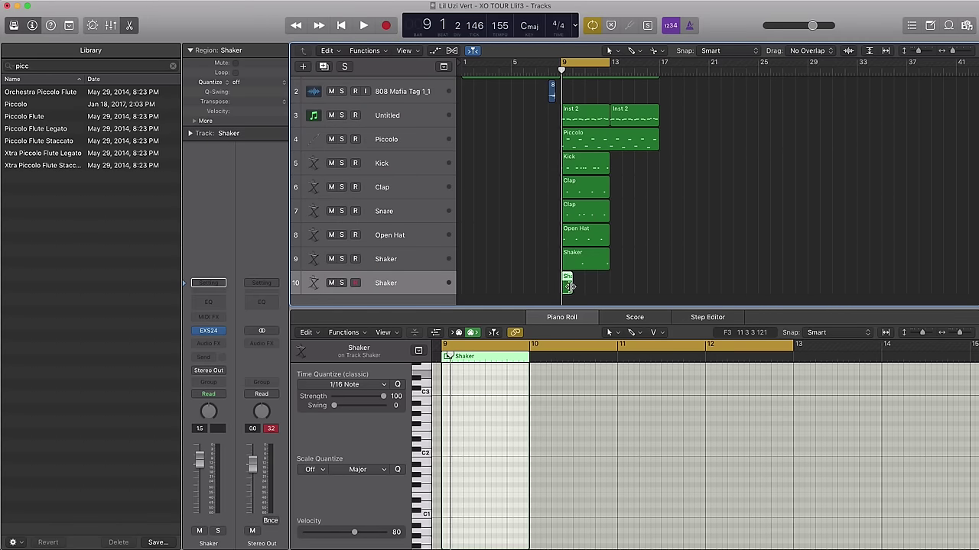
drag(573, 288, 609, 289)
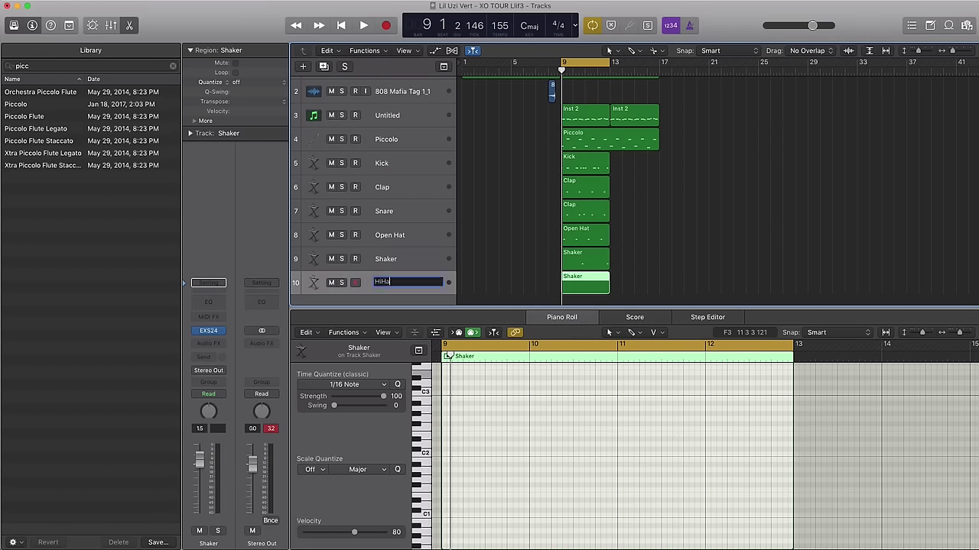
key(Return)
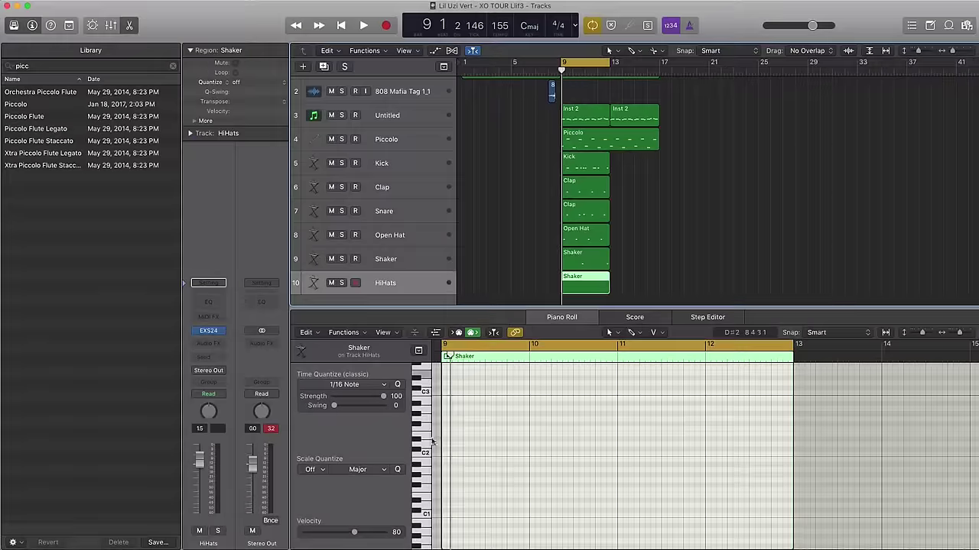
- Place eight sixteenth-length C5 notes, one every eighth note, across bar 9 of the HiHats track's region
scroll(458, 436, up, 5)
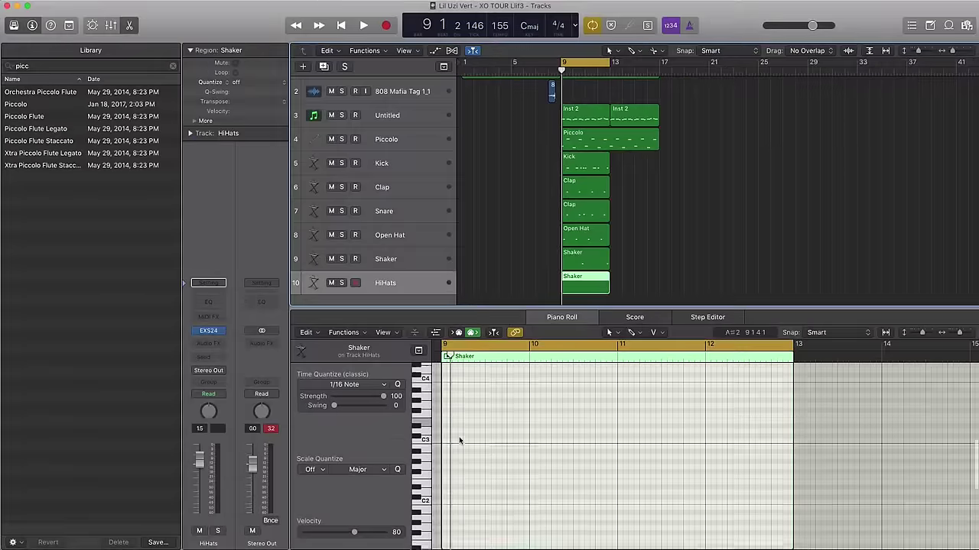
scroll(459, 437, up, 4)
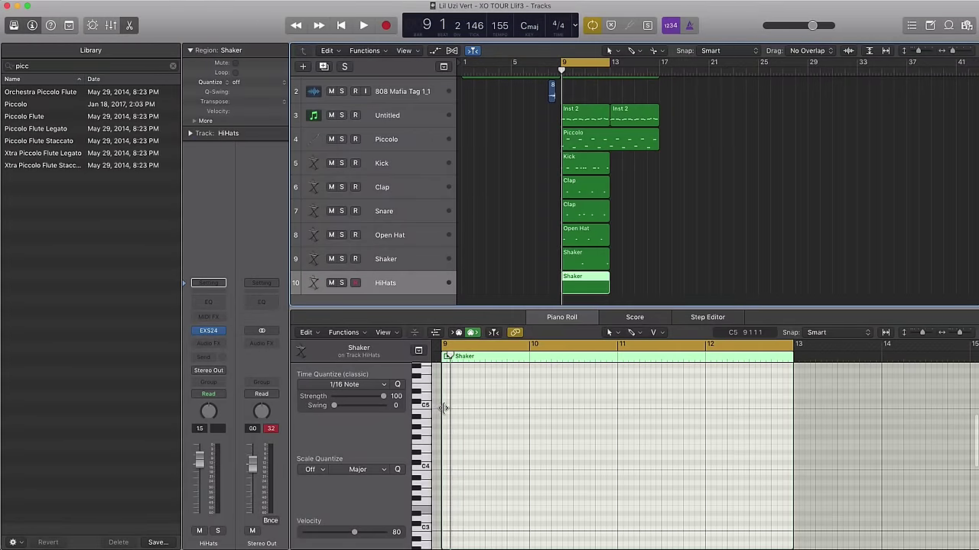
click(448, 406)
drag(449, 407, 444, 408)
scroll(483, 419, right, 4)
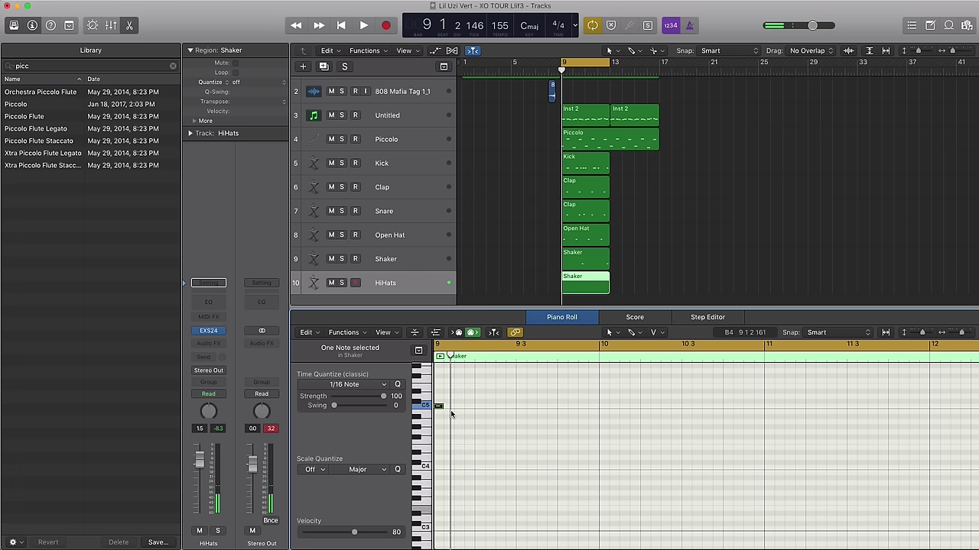
click(458, 406)
click(479, 406)
click(500, 406)
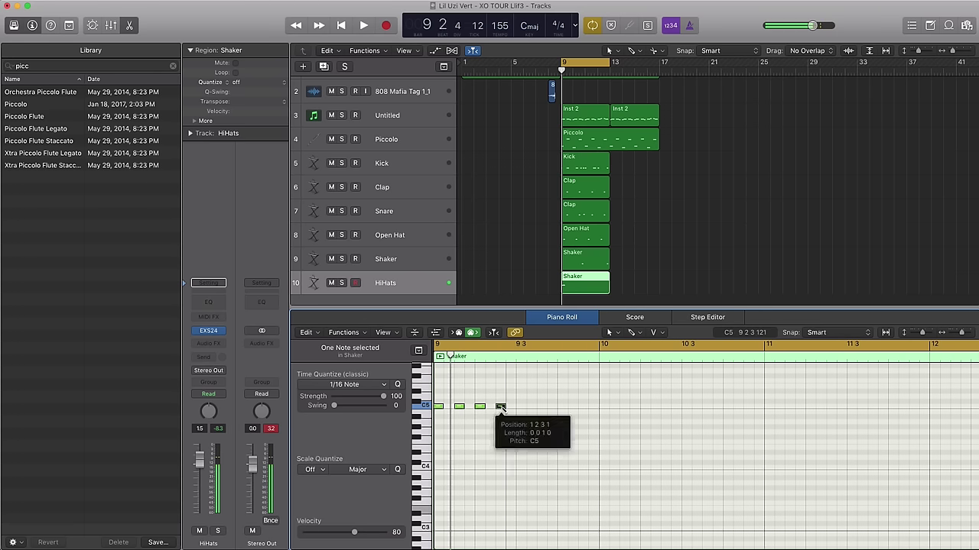
click(521, 406)
click(541, 406)
click(562, 406)
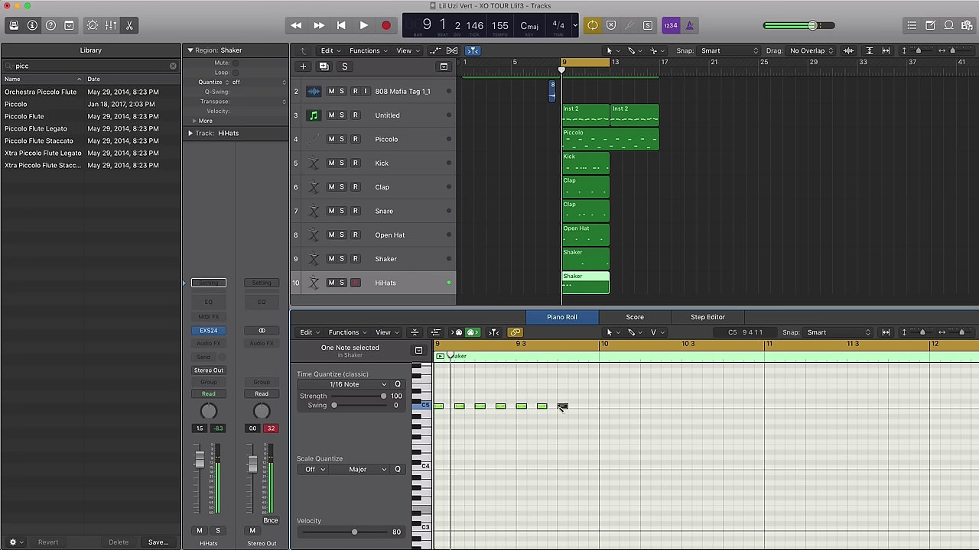
click(582, 406)
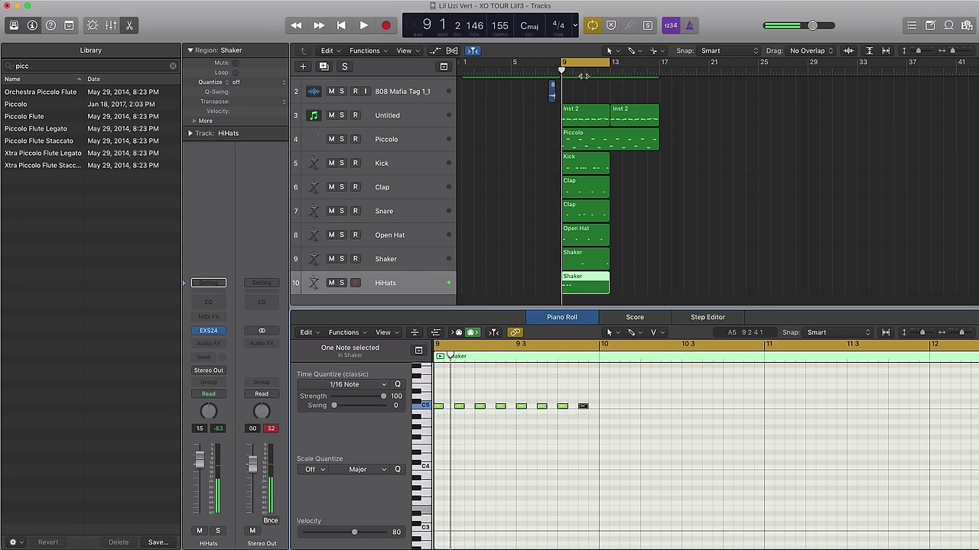
- Shorten the loop range to bar 9 only and play it to check the hi-hats
click(571, 65)
drag(563, 66, 573, 66)
key(space)
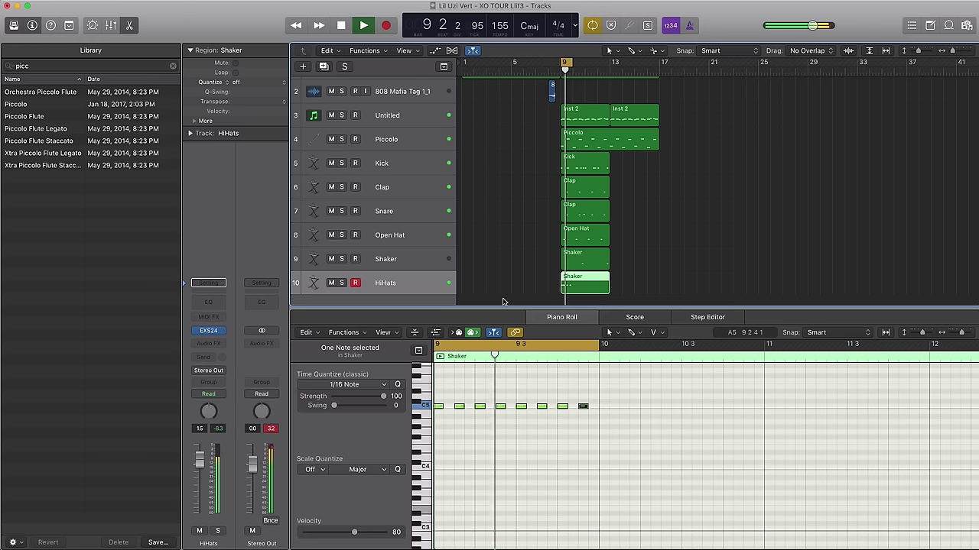
key(space)
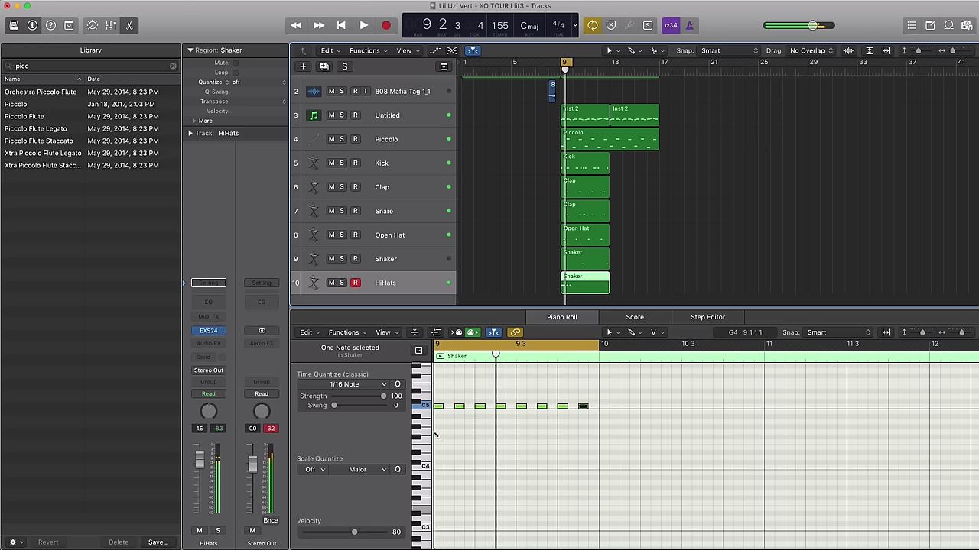
- Add G4 notes on beats 1, 2 and 3 of bar 9 in the HiHats track's region, playing the loop to check them
click(438, 432)
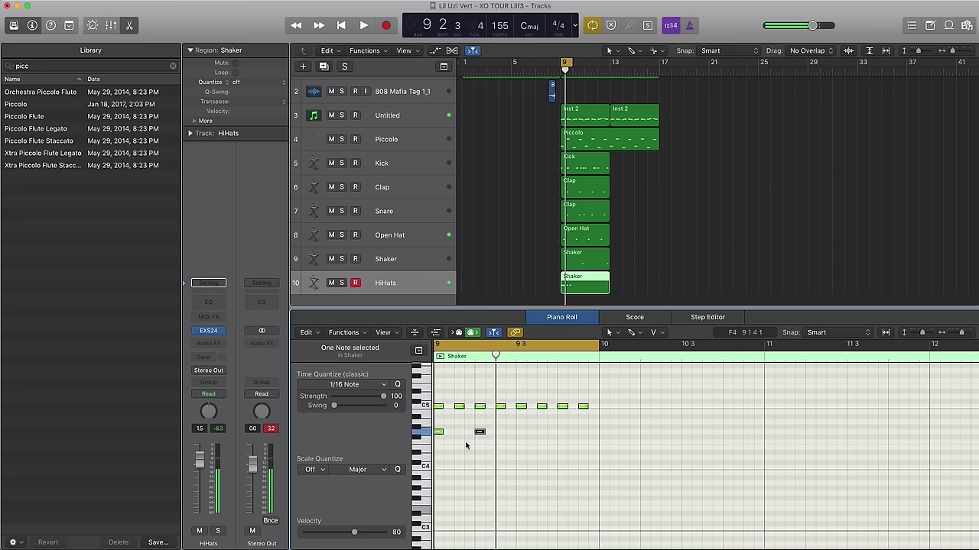
key(space)
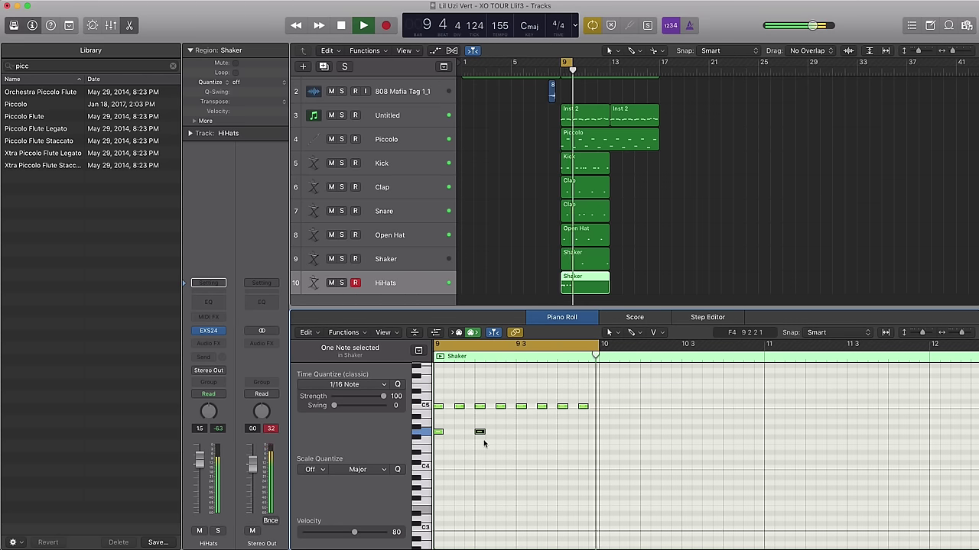
key(space)
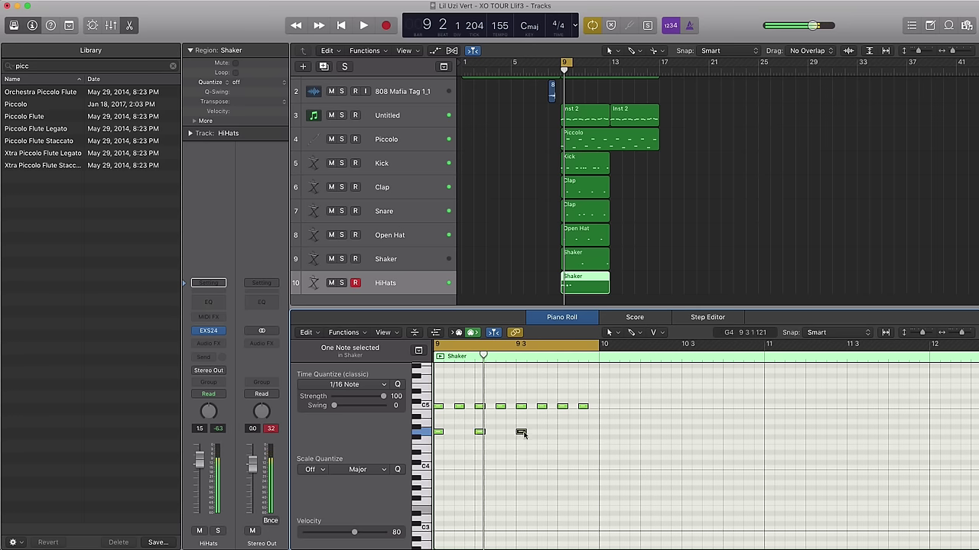
- Turn the G4 note on beat 3 of bar 9 into a short descending roll of G4, F#4 and F4 notes
scroll(528, 435, up, 5)
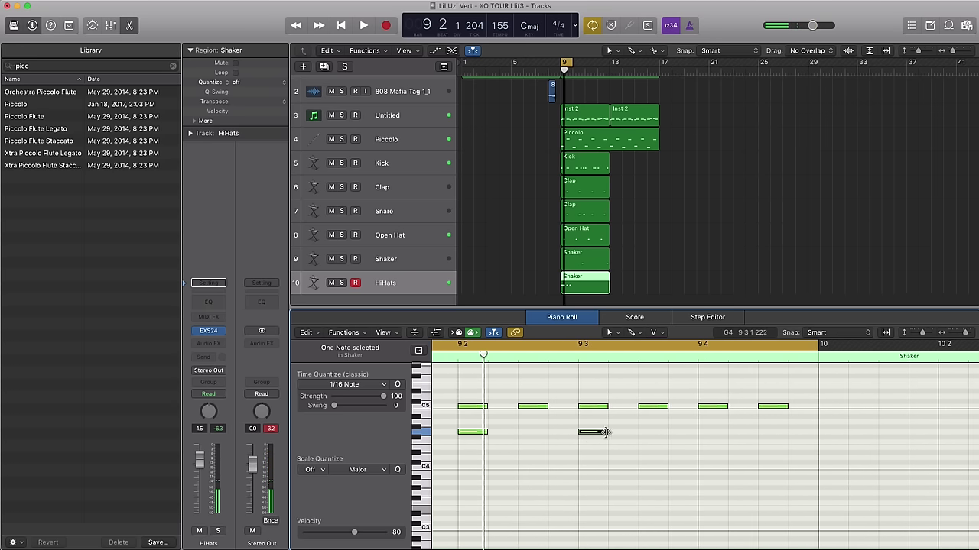
mouse_move(604, 432)
mouse_down()
mouse_move(585, 432)
mouse_move(596, 440)
mouse_move(586, 444)
mouse_move(603, 442)
mouse_up()
click(601, 438)
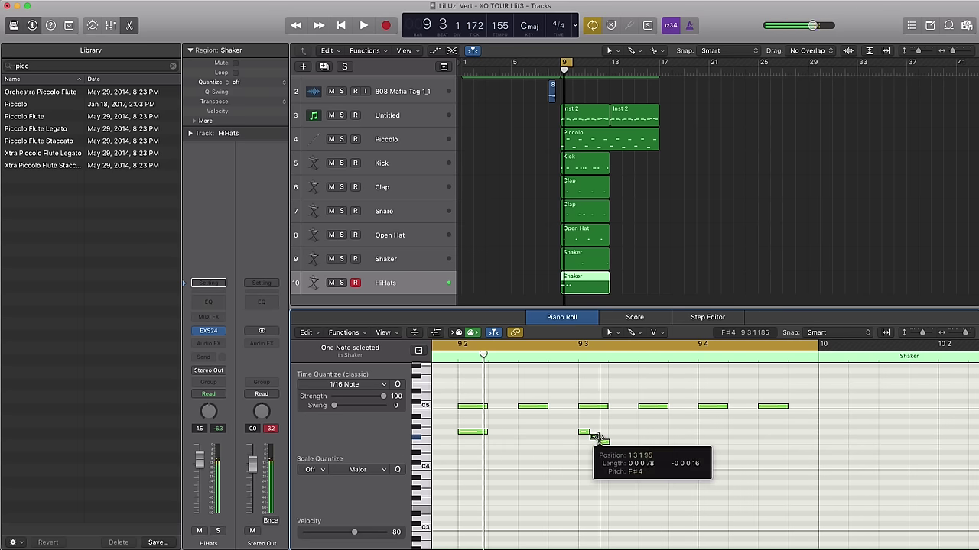
- Lengthen and respace the three roll notes on beat 3 of bar 9, playing the loop to check the timing
key(space)
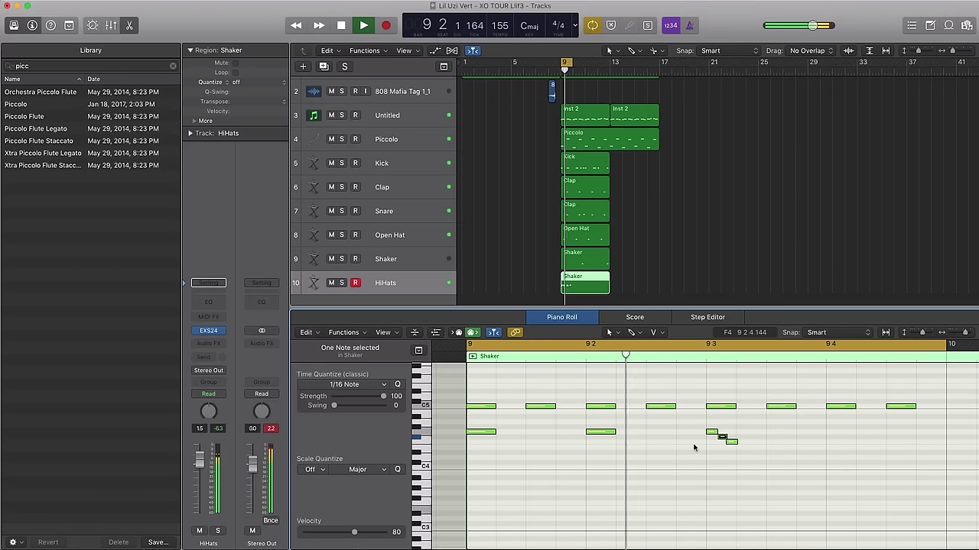
key(space)
mouse_move(731, 444)
mouse_down()
mouse_move(741, 444)
mouse_move(717, 434)
mouse_up()
key(space)
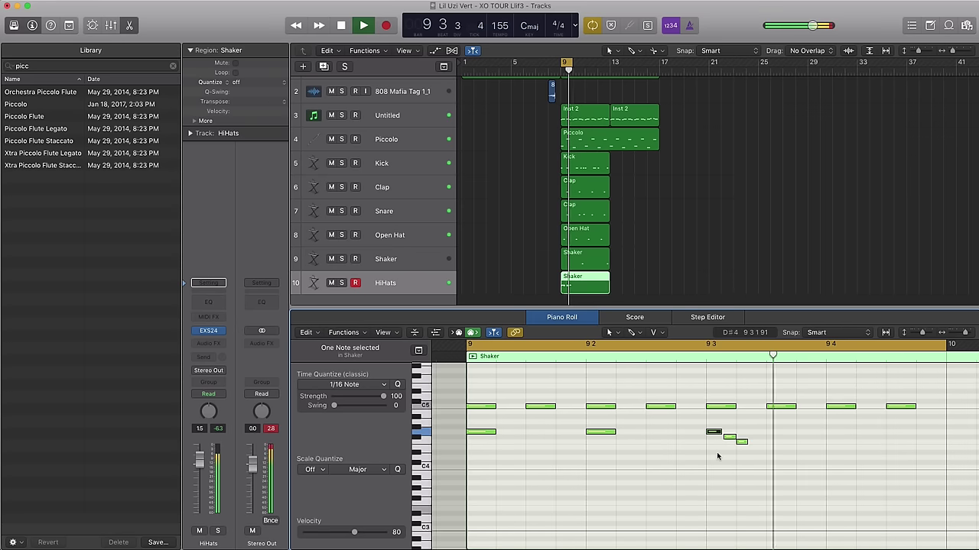
- Add short D4 notes halfway through beat 3 and on beat 4 of bar 9, checking them in the playing loop
key(space)
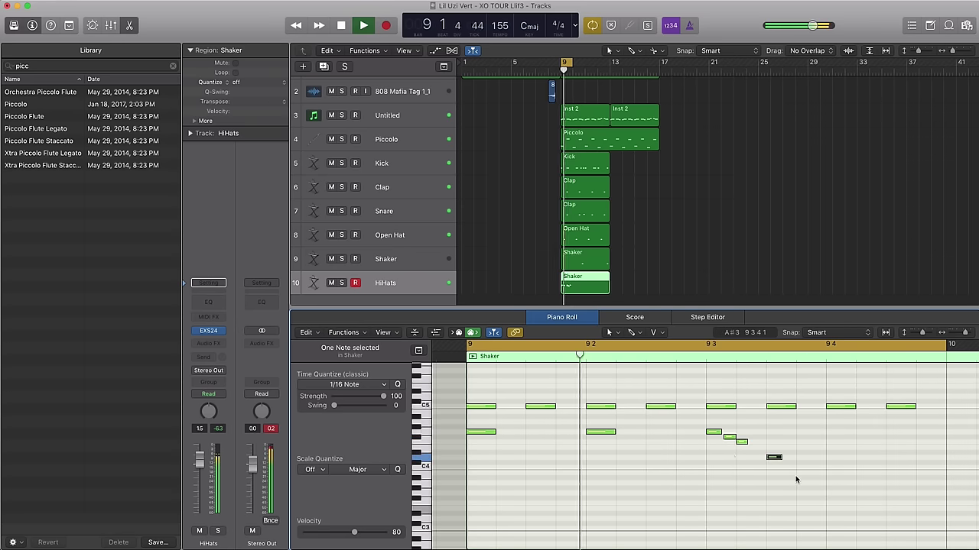
scroll(719, 479, down, 5)
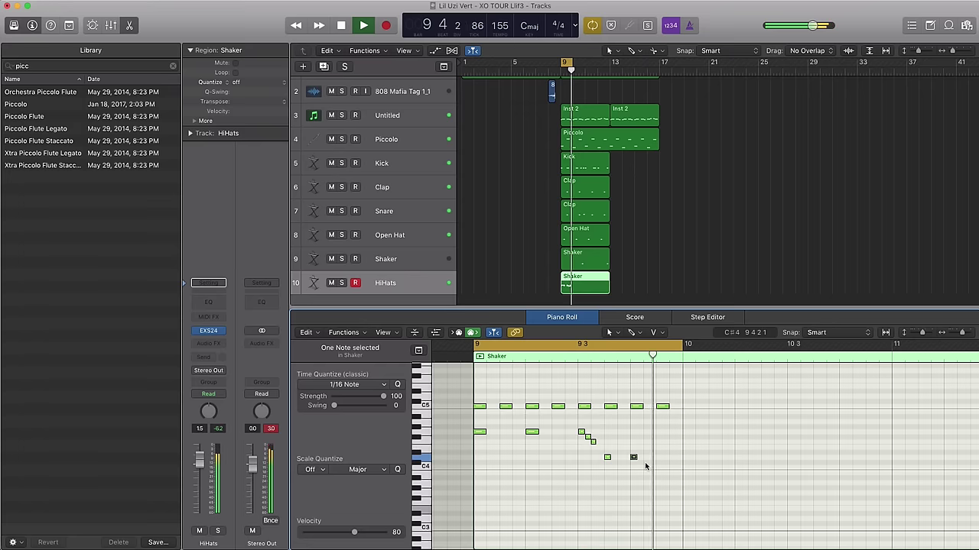
key(space)
scroll(642, 467, right, 2)
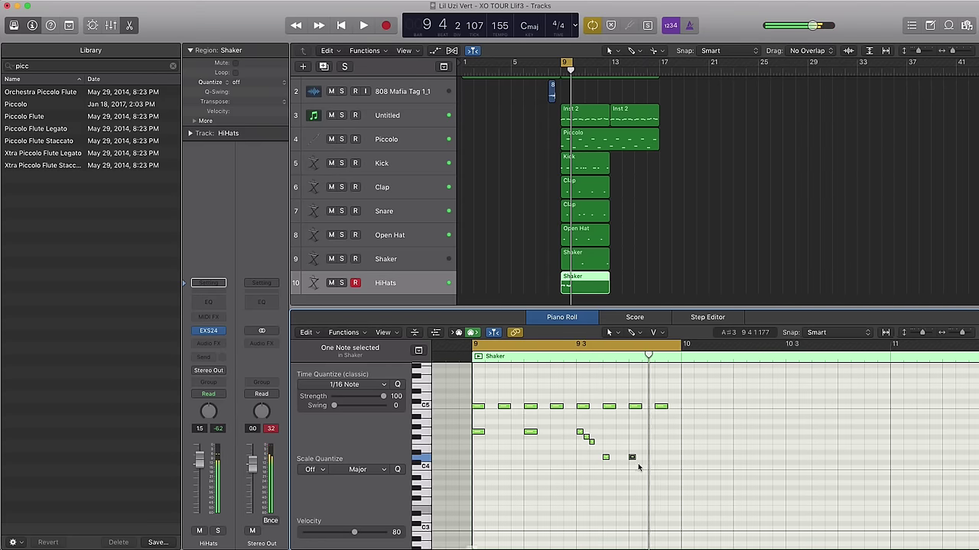
- Copy the eight C5 hi-hat notes from bar 9 into bar 10 and play the loop over bar 10
scroll(638, 467, down, 3)
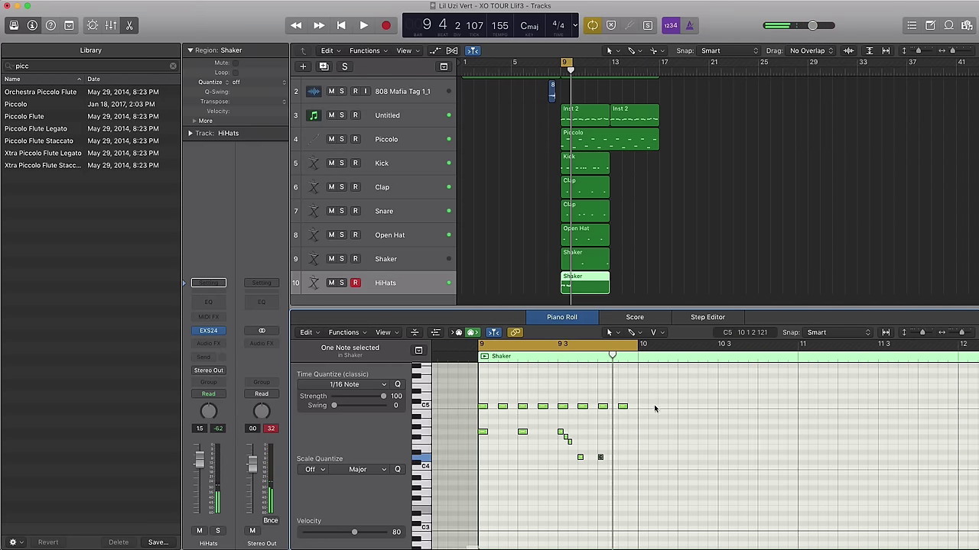
drag(483, 407, 642, 407)
drag(616, 345, 772, 350)
key(space)
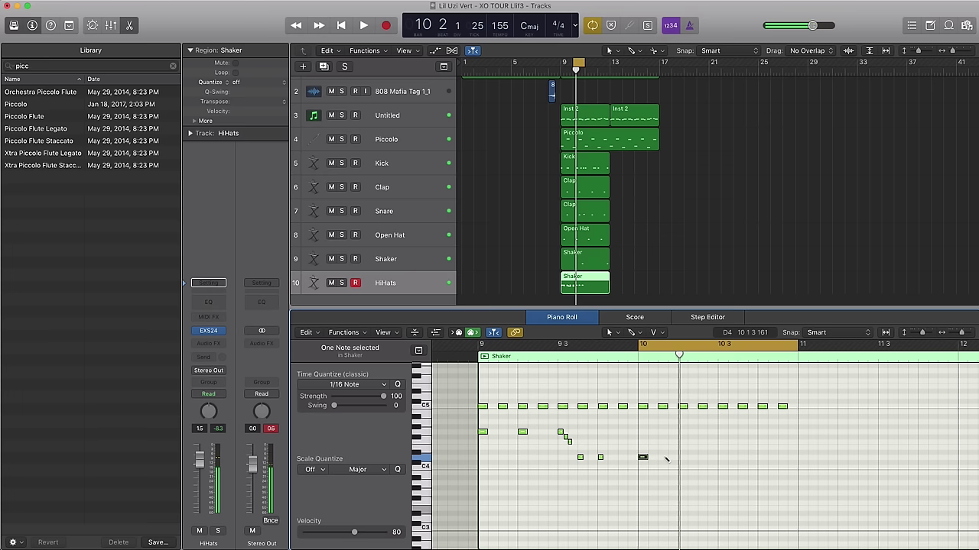
- Place D4 notes halfway through beat 1 and on beat 2 of bar 10, checking their timing in the playing loop
click(722, 458)
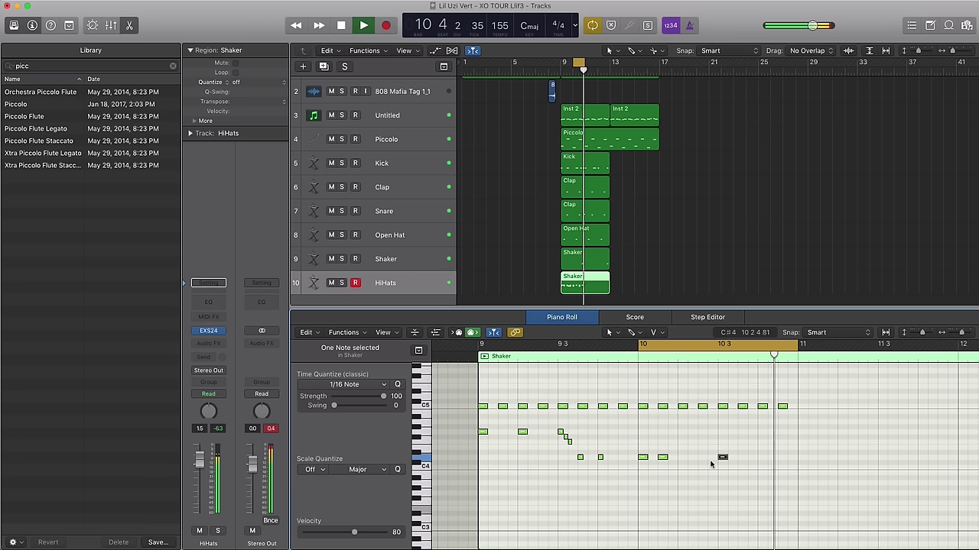
drag(663, 458, 682, 458)
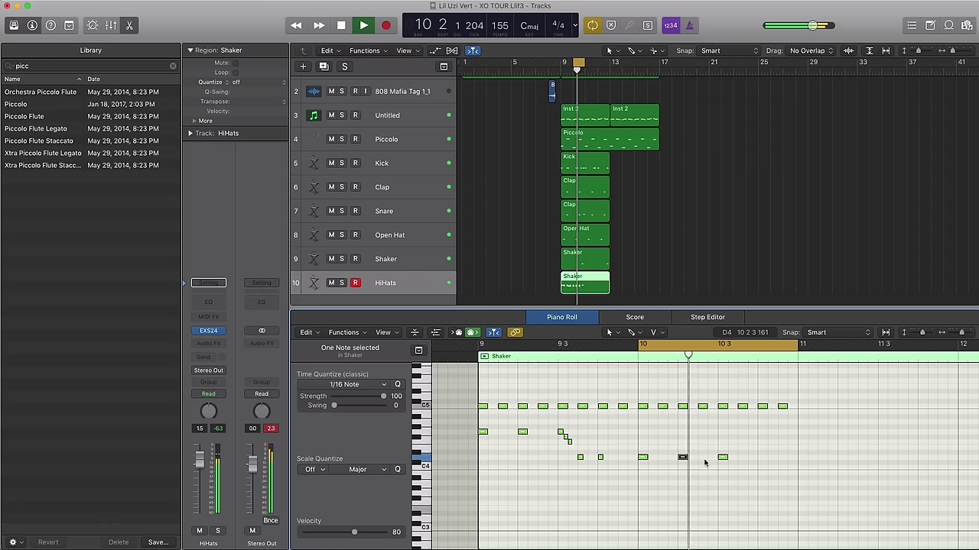
key(space)
key(space)
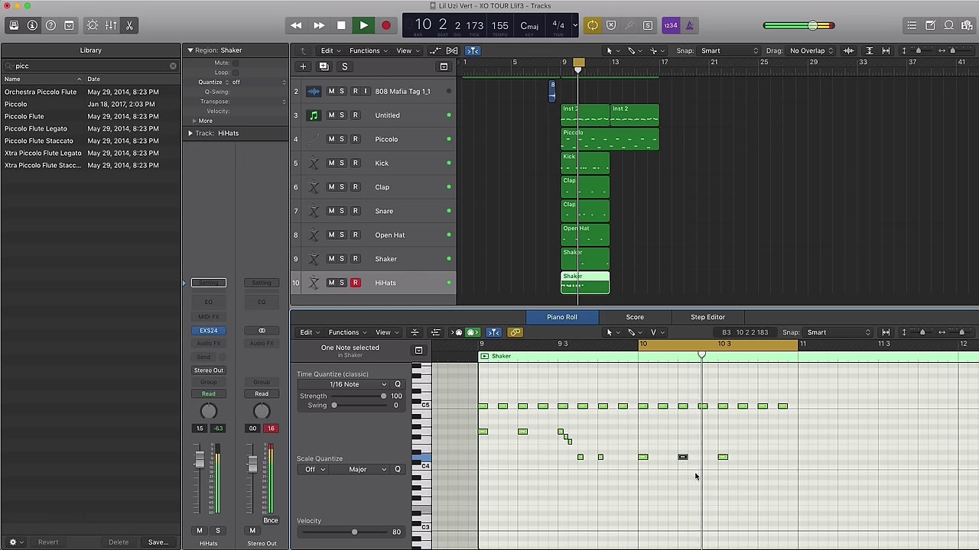
key(space)
mouse_move(682, 458)
mouse_down()
mouse_move(665, 460)
mouse_move(699, 459)
mouse_move(675, 459)
mouse_move(683, 460)
mouse_up()
key(space)
key(space)
key(space)
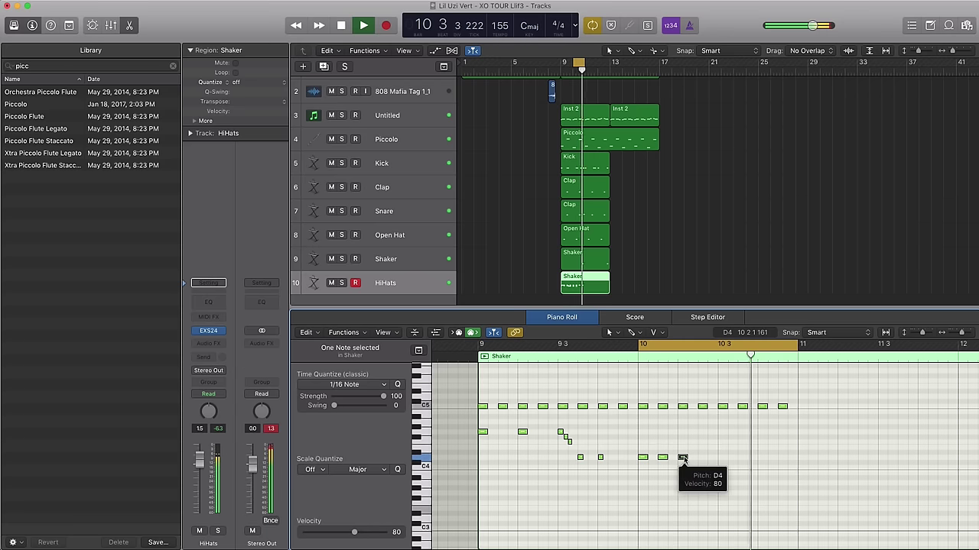
scroll(686, 459, up, 2)
key(space)
scroll(750, 475, down, 1)
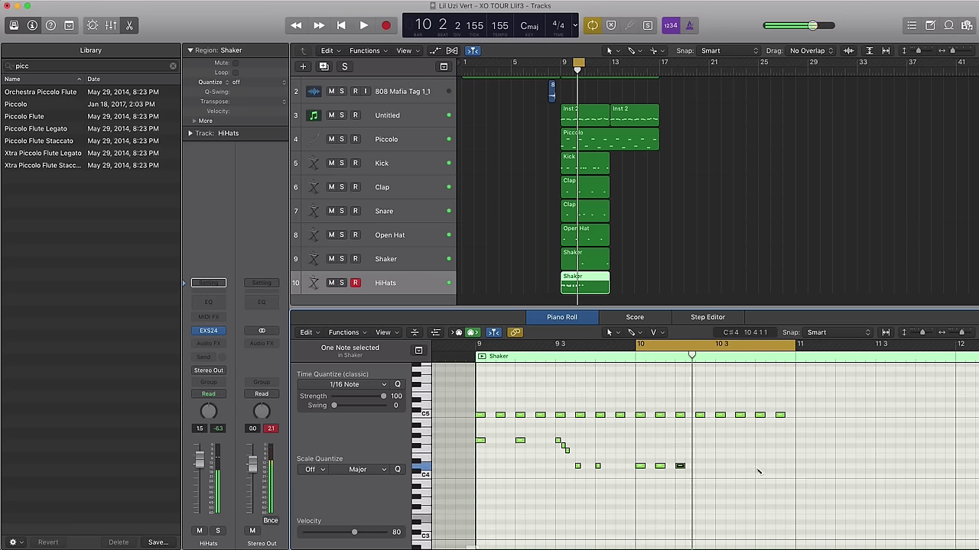
- Add a D4 note at the end of bar 10 and move it back to beat 3 while the loop plays
double_click(757, 467)
key(space)
click(758, 466)
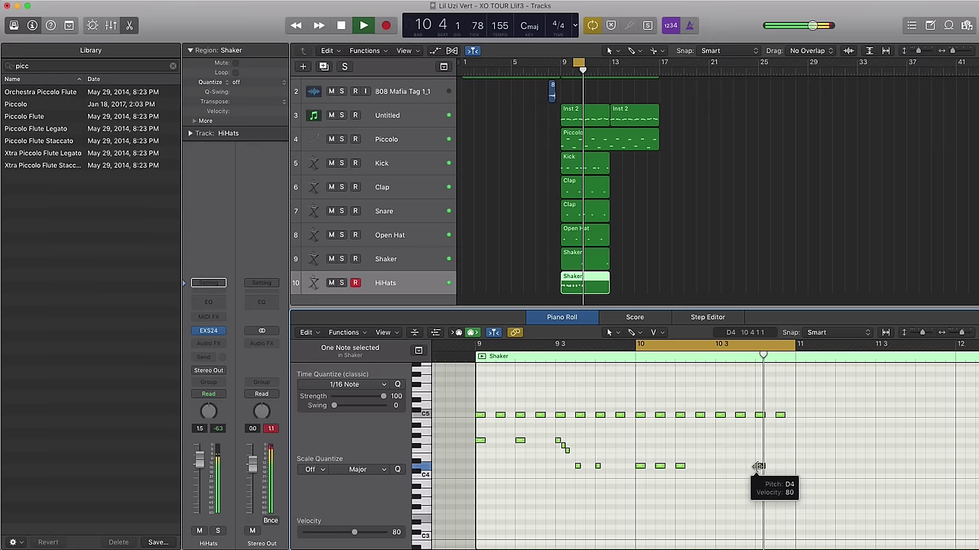
drag(758, 466, 721, 469)
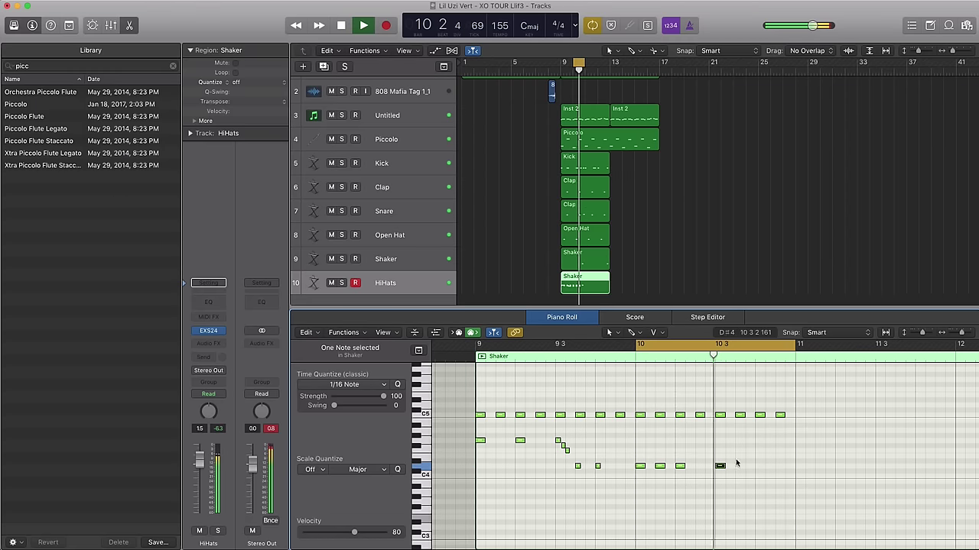
- End bar 10 with G4 on beat 4, F4 a sixteenth after it and D4 halfway through the beat, checking the loop
key(space)
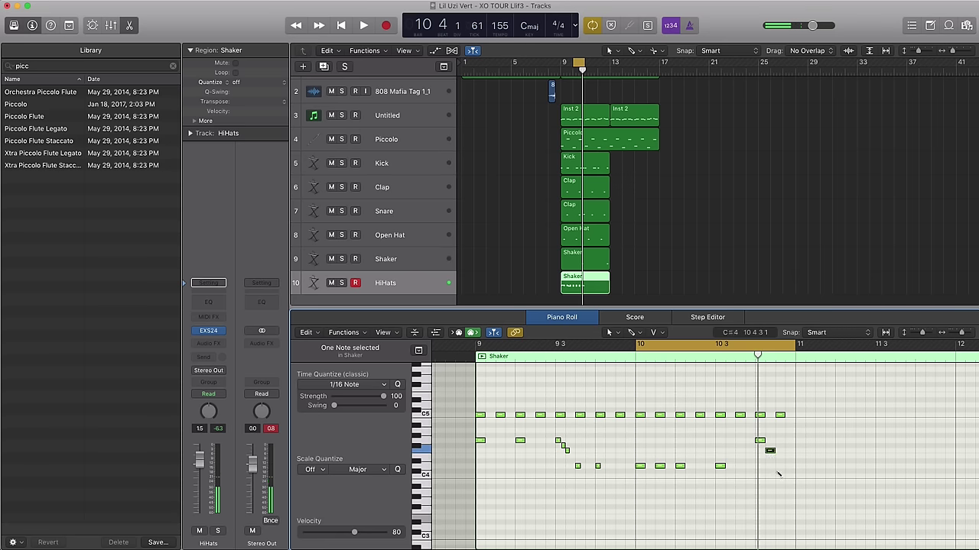
key(space)
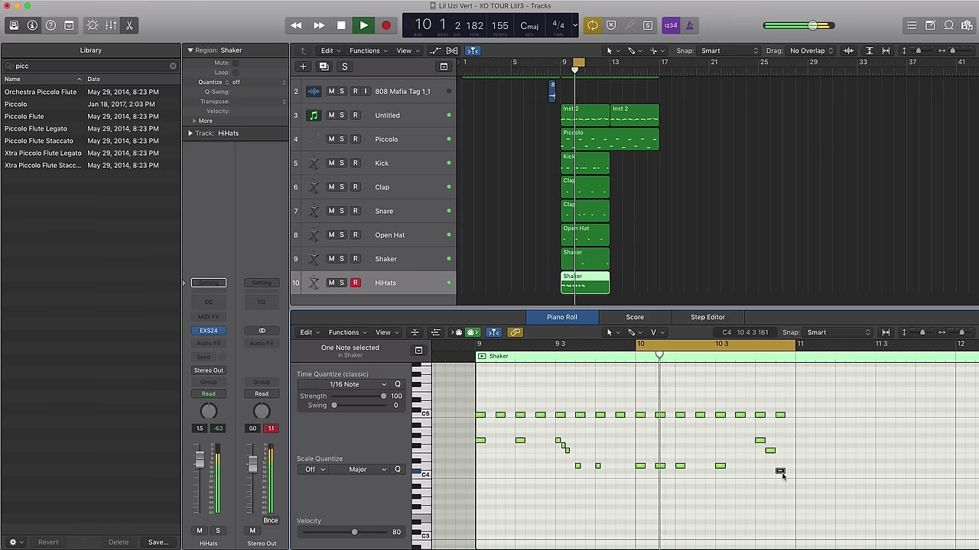
key(space)
drag(780, 471, 779, 466)
key(space)
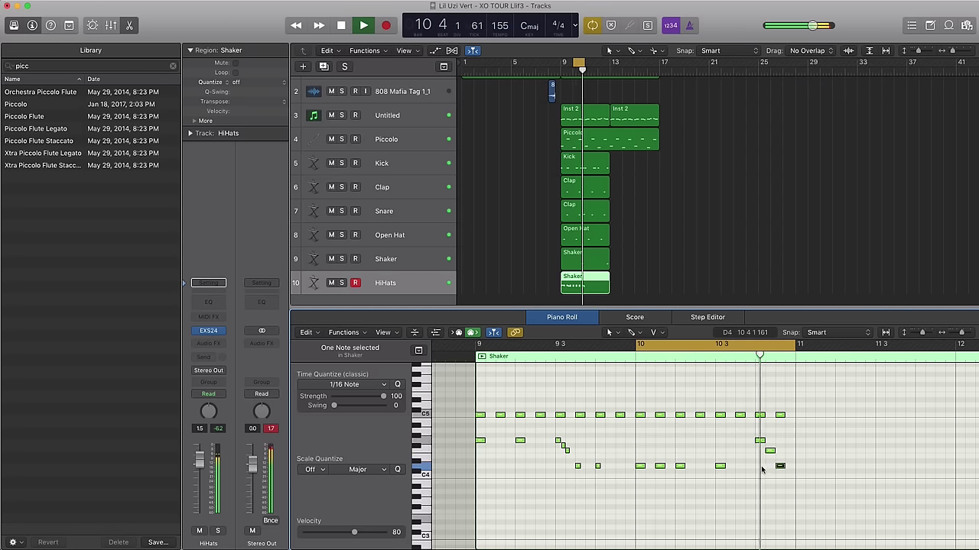
key(space)
- Shift the one-bar cycle range to bar 11 and play it
scroll(740, 404, down, 2)
scroll(740, 403, down, 2)
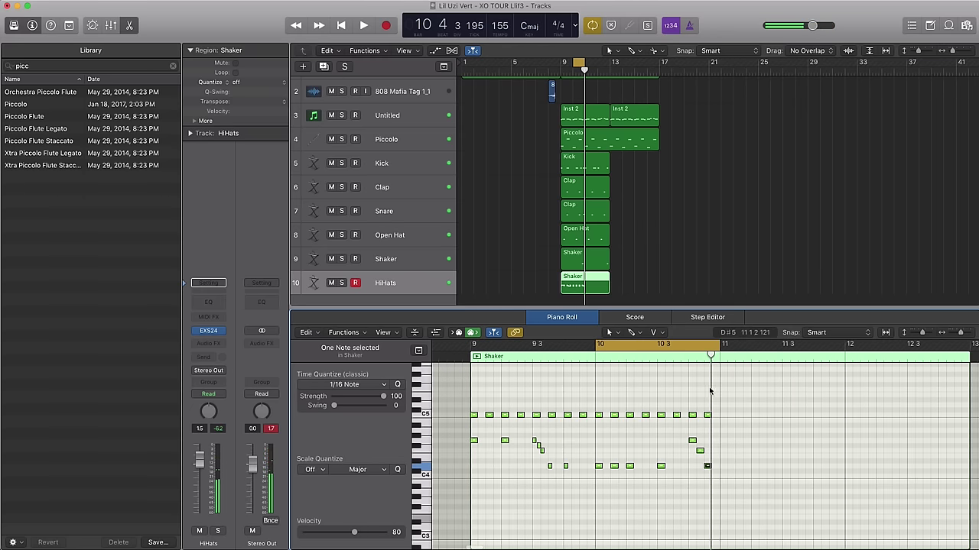
drag(663, 344, 789, 346)
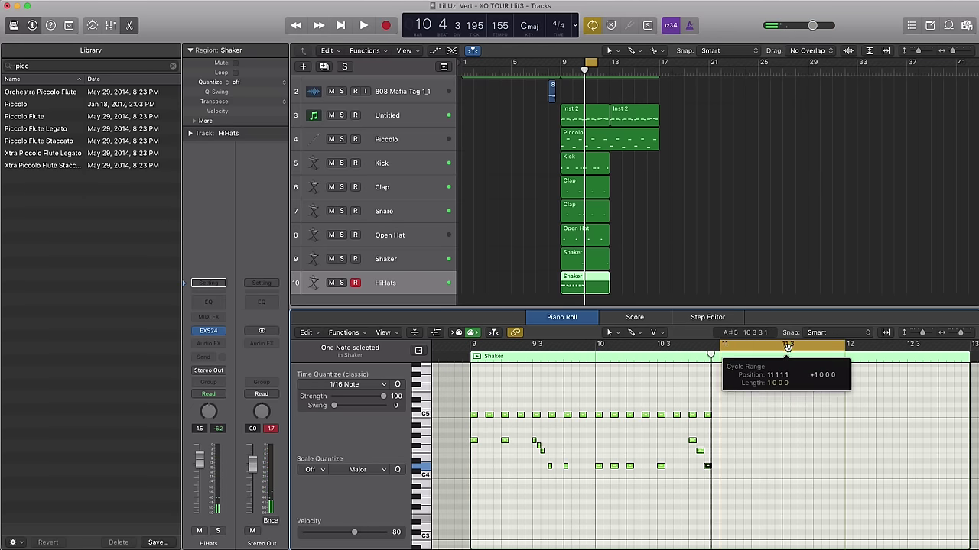
key(space)
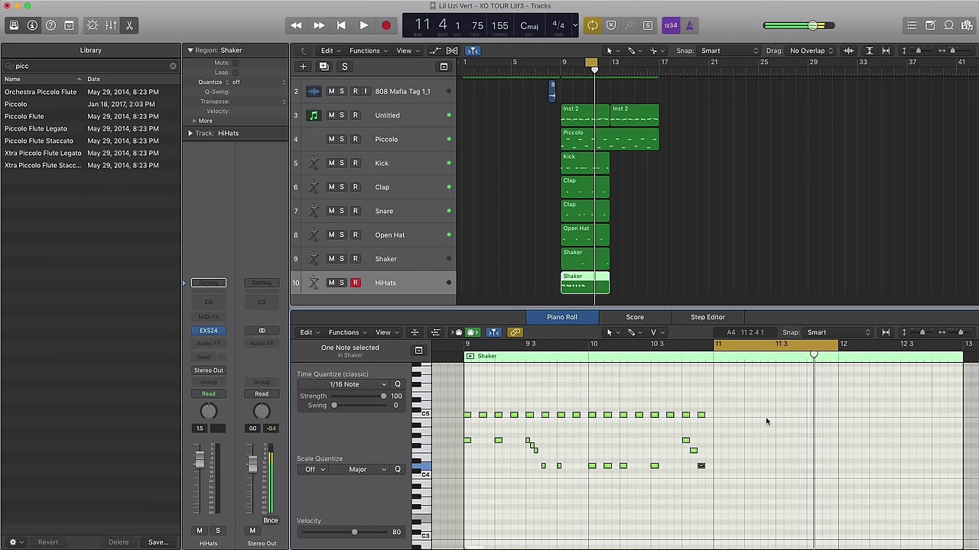
- Copy the eight C5 hi-hat notes from bar 10 into bar 11 and play the loop
scroll(766, 416, right, 2)
drag(702, 409, 633, 419)
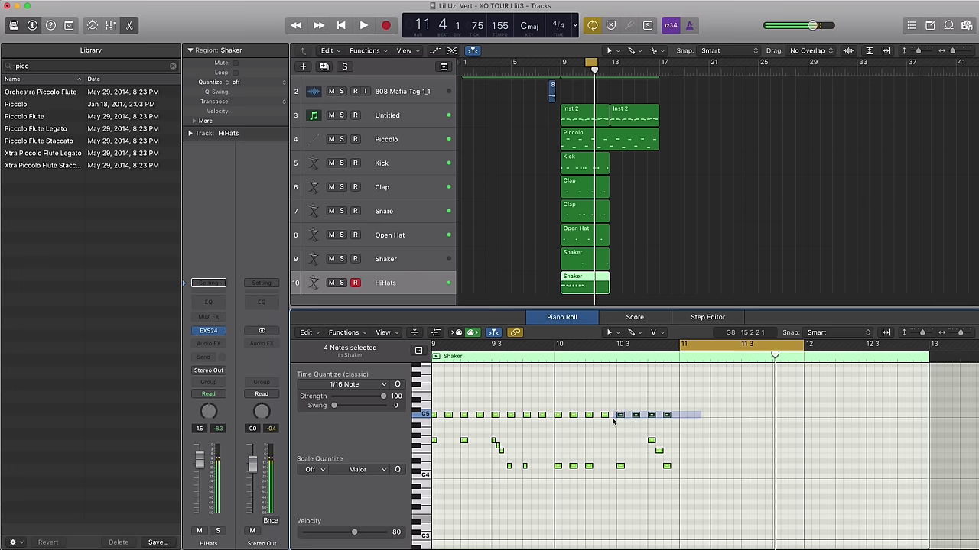
drag(558, 419, 684, 419)
key(space)
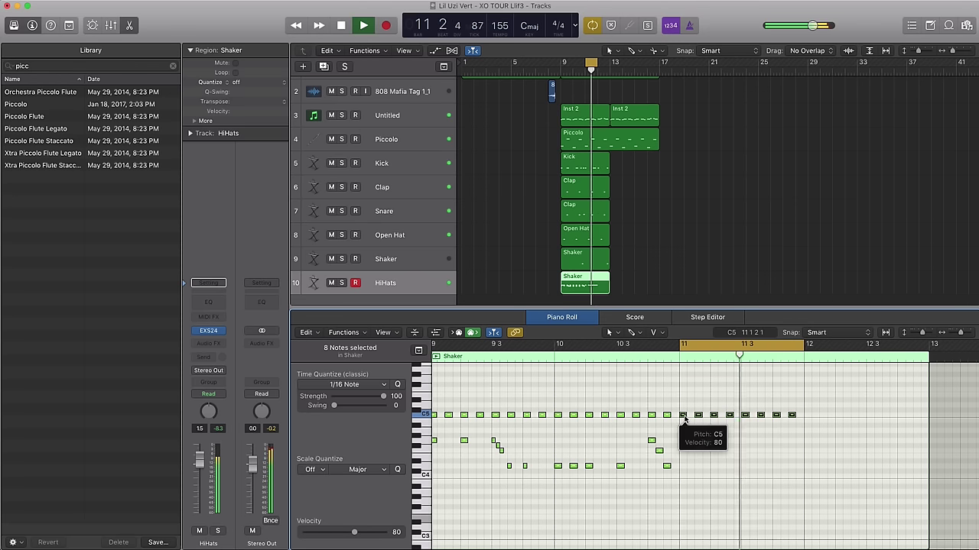
- Add D4 notes on all four beats of bar 11 and play the loop
key(space)
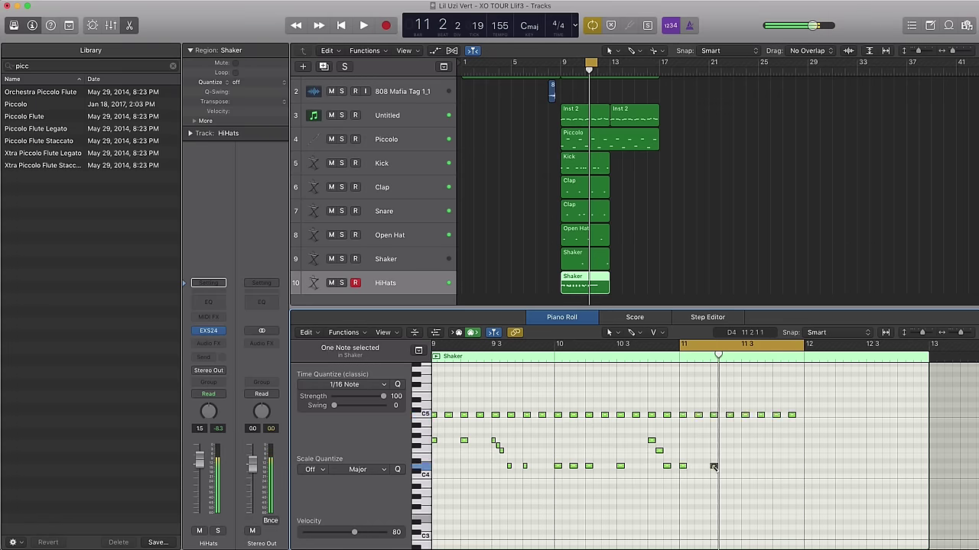
click(775, 466)
key(space)
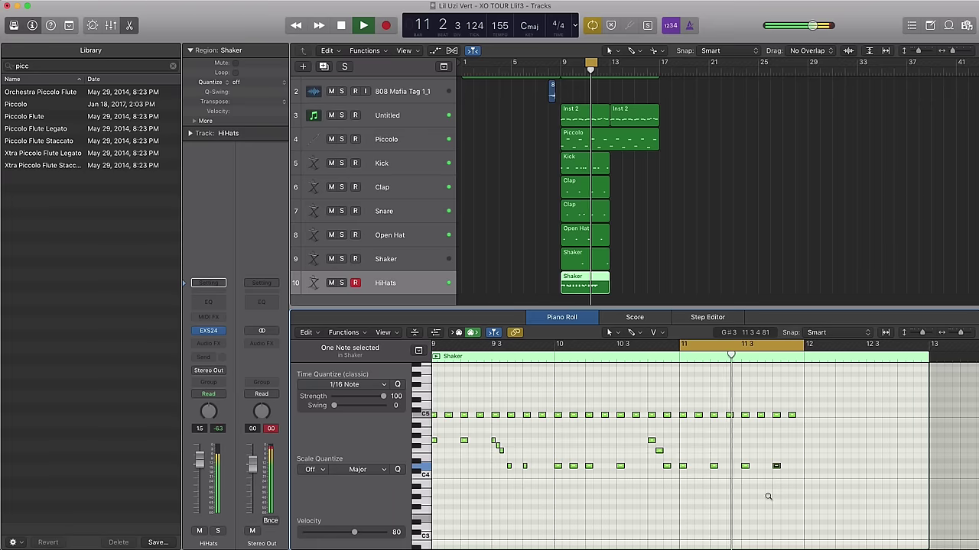
- Add three consecutive sixteenth-length E4 notes directly after beat 3 of bar 11, checking them in the loop
scroll(768, 498, up, 4)
key(space)
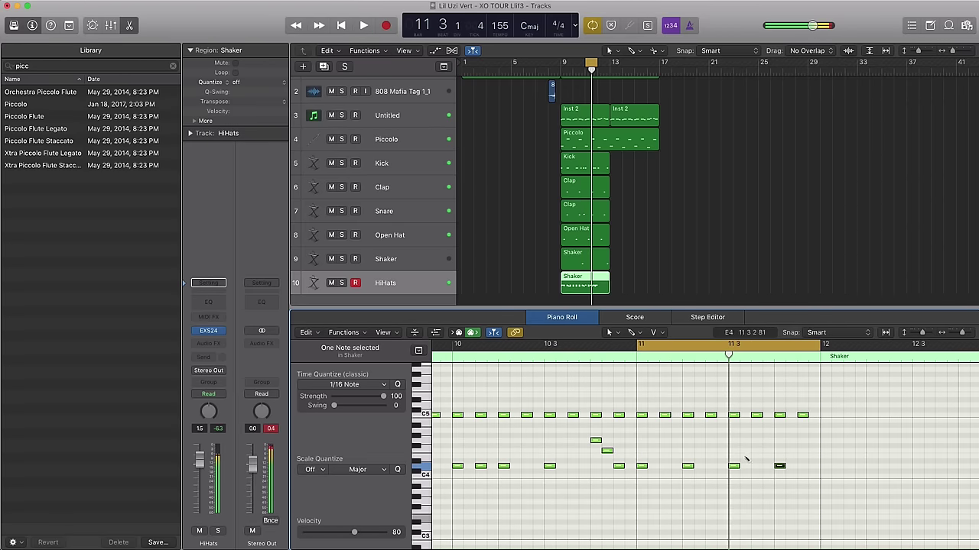
key(space)
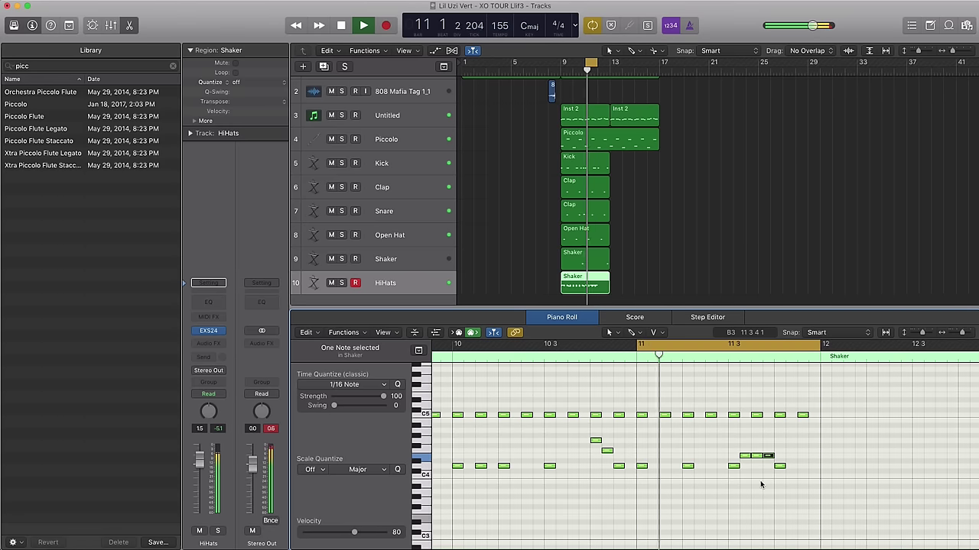
key(space)
- Shift the one-bar cycle range to bar 12 and play it
scroll(718, 442, down, 5)
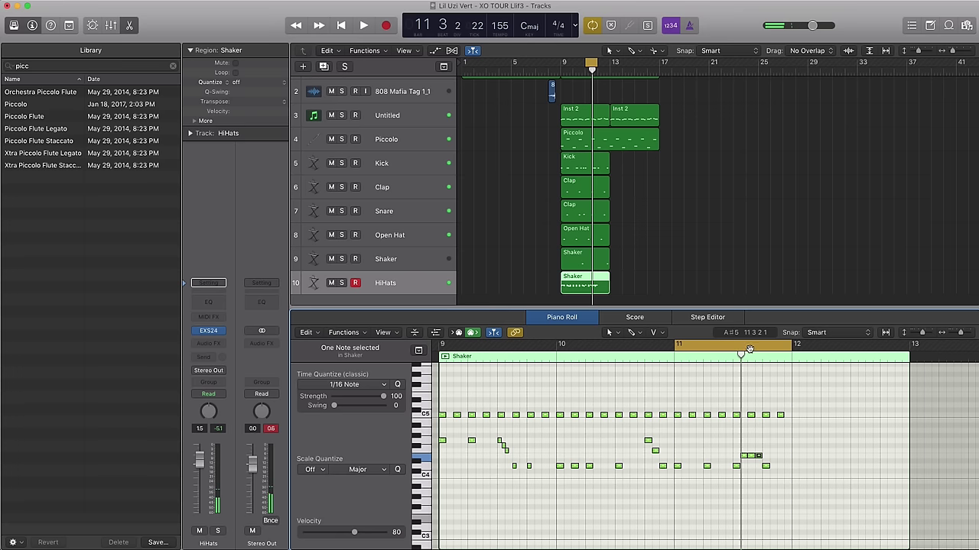
drag(750, 349, 848, 382)
key(space)
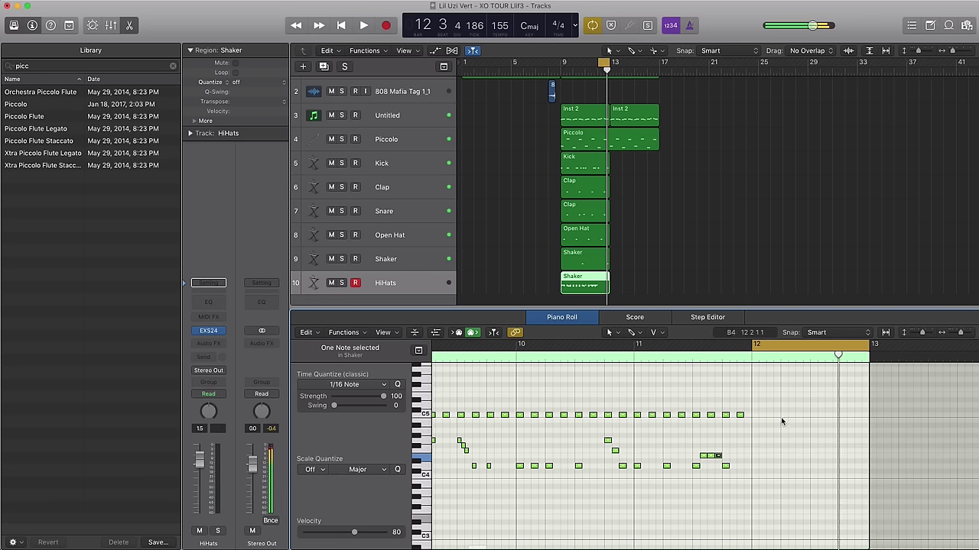
- Copy eight C5 hi-hat notes into bar 12 and add an extra C5 between the last two
drag(781, 417, 753, 419)
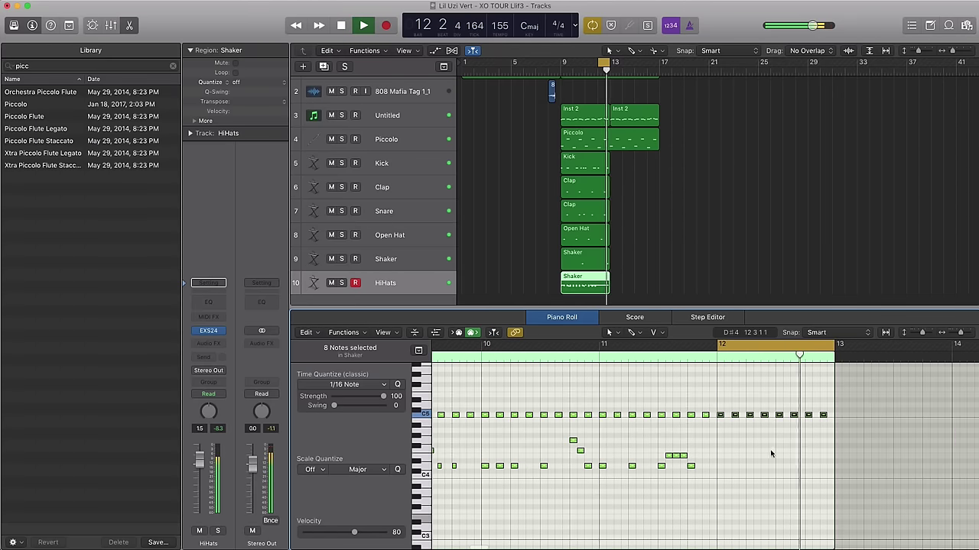
key(space)
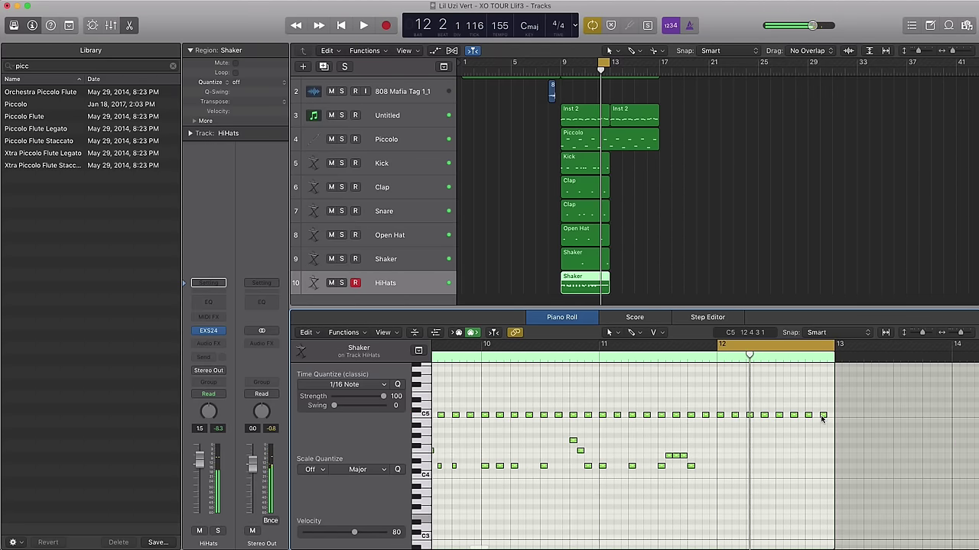
drag(822, 417, 814, 416)
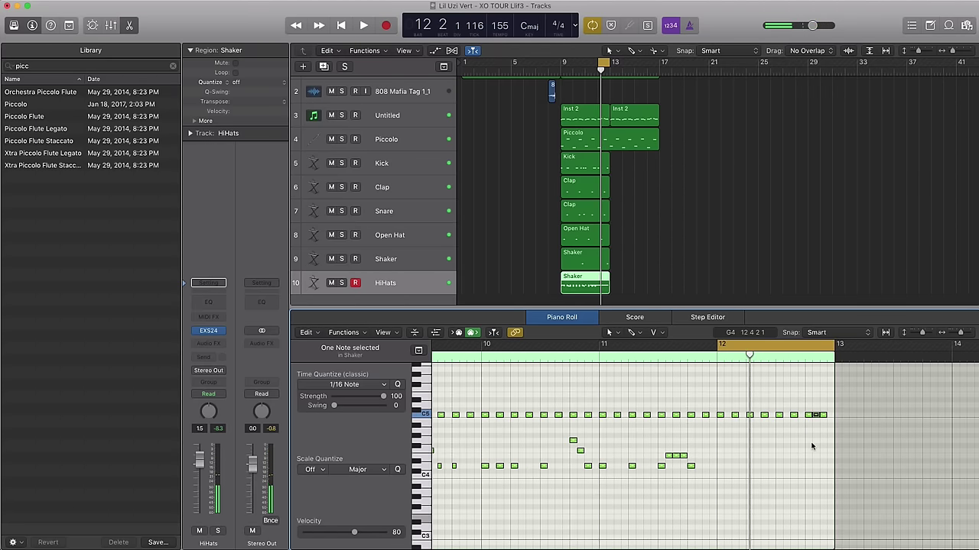
- Add D4 notes on beats 1, 2 and 4 of bar 12 while checking the loop
key(space)
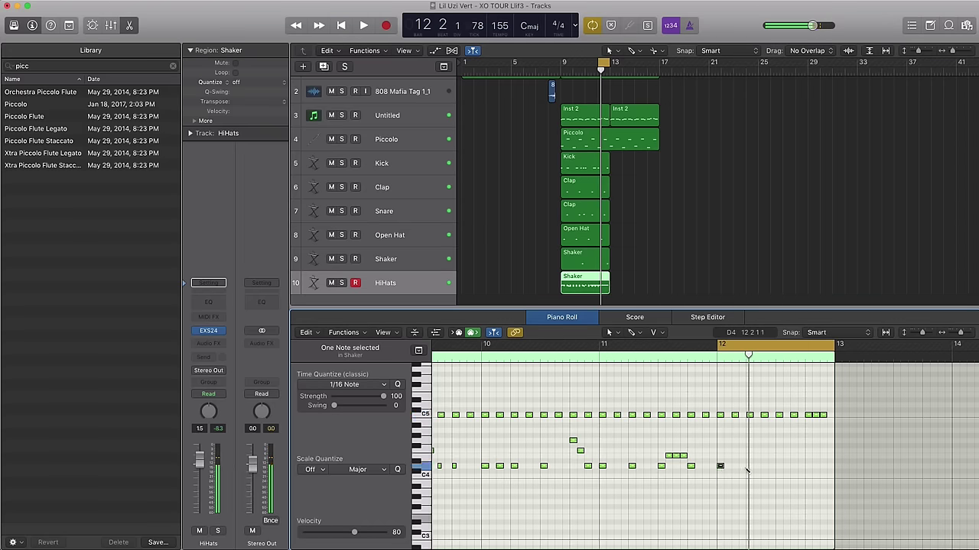
scroll(765, 471, right, 3)
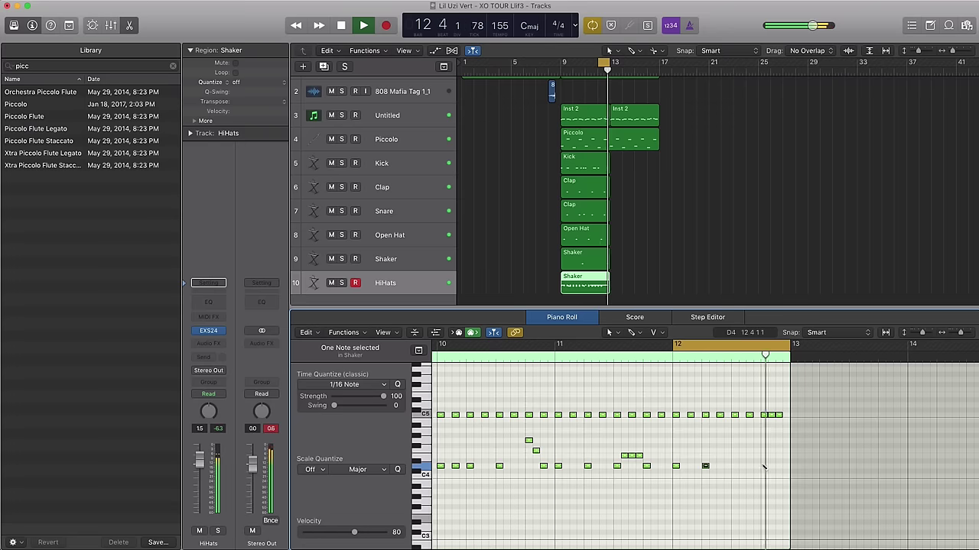
super+click(764, 466)
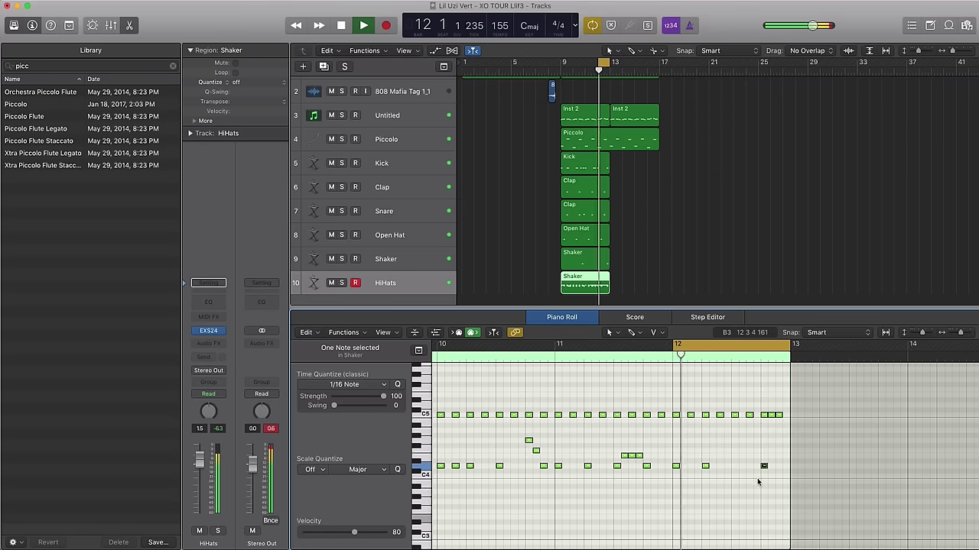
- Add a fast roll of three very short F#4 notes on beat 3 of bar 12 and play the loop
scroll(759, 480, up, 5)
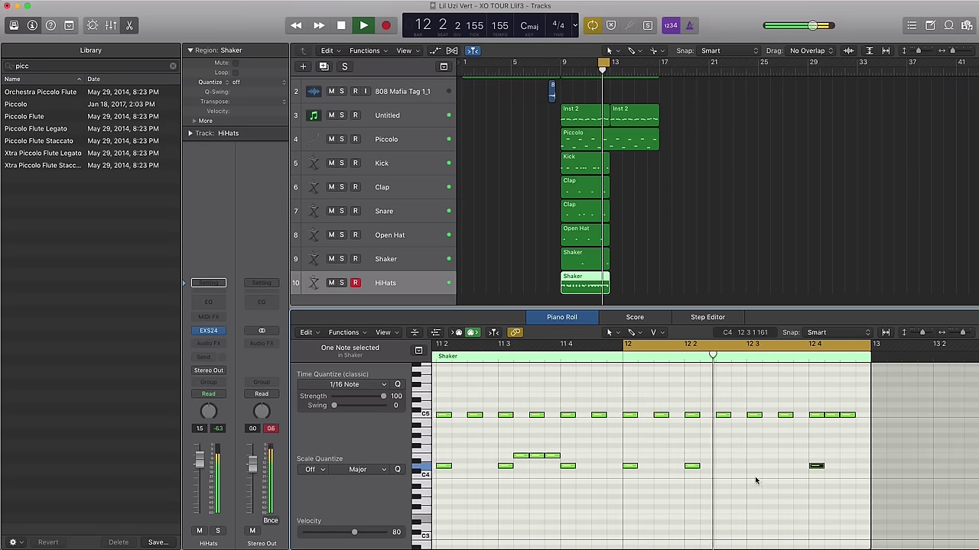
key(space)
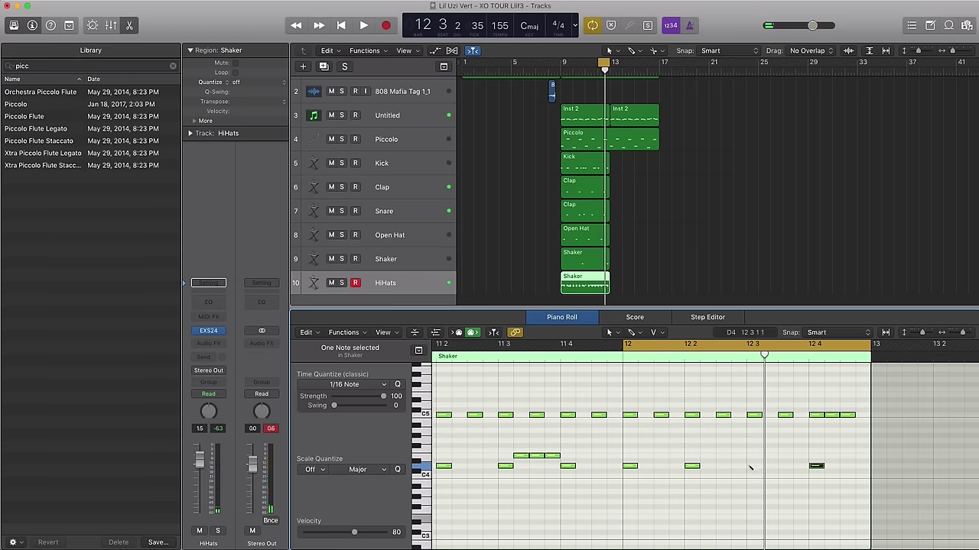
mouse_move(759, 446)
mouse_down()
mouse_move(750, 446)
mouse_move(762, 446)
mouse_up()
key(space)
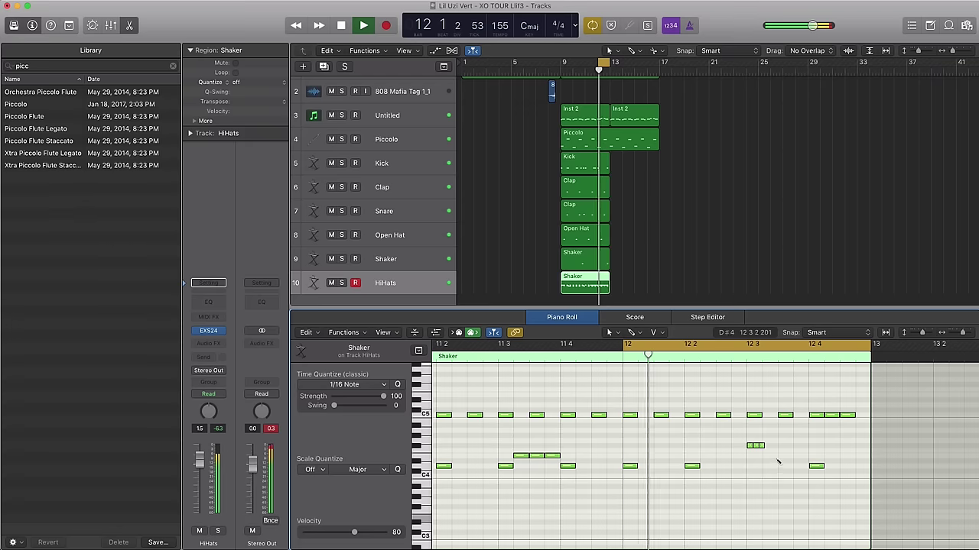
- Add a very short E4 note directly after the F#4 roll in bar 12, checking it in the loop
super+click(773, 455)
key(space)
key(space)
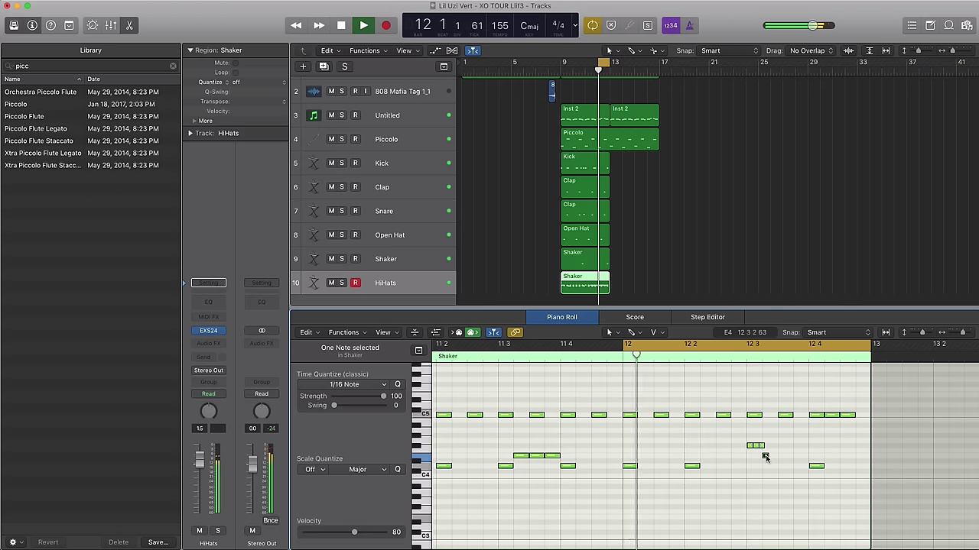
key(space)
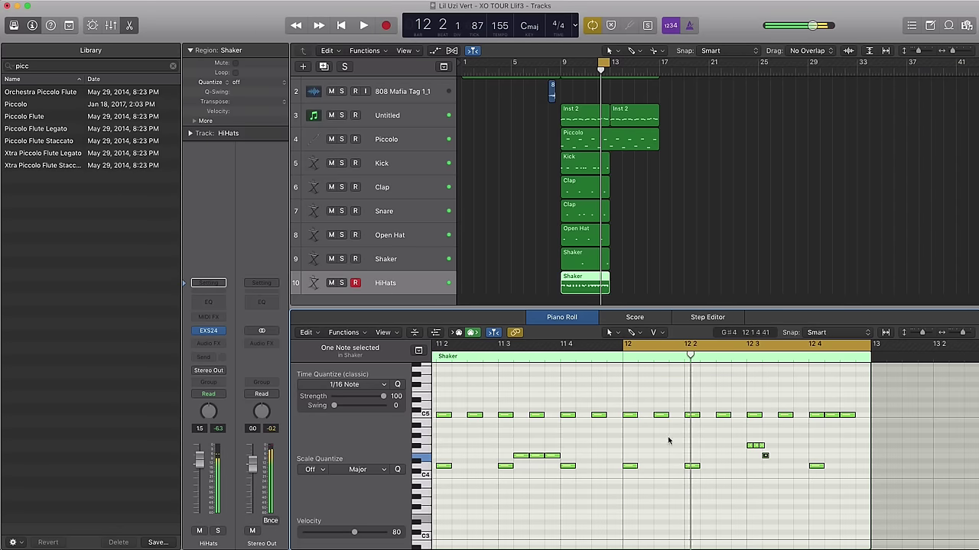
- Set the cycle range to cover bars 9 through 12 and play the full hi-hat pattern
scroll(668, 438, down, 5)
scroll(668, 439, down, 2)
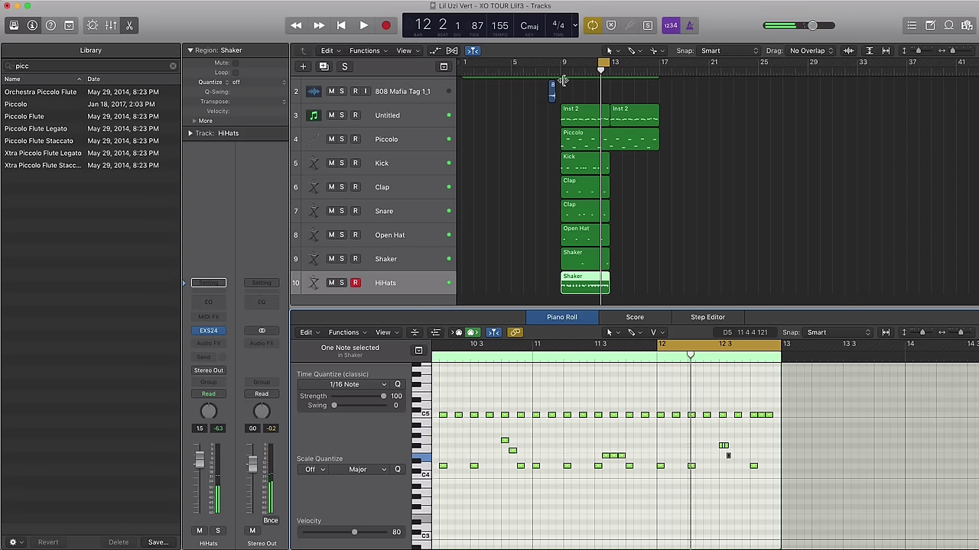
drag(563, 64, 610, 68)
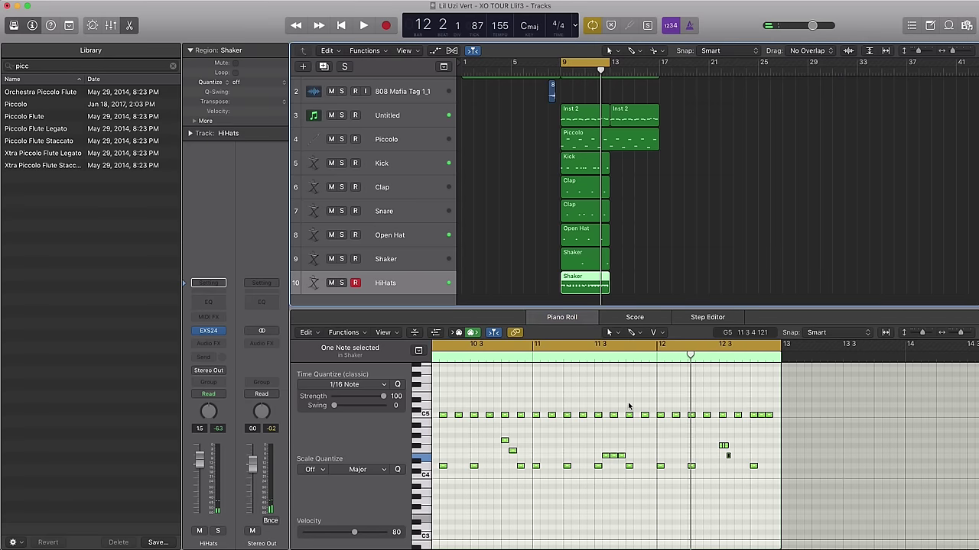
scroll(629, 419, down, 2)
scroll(629, 419, down, 2)
key(space)
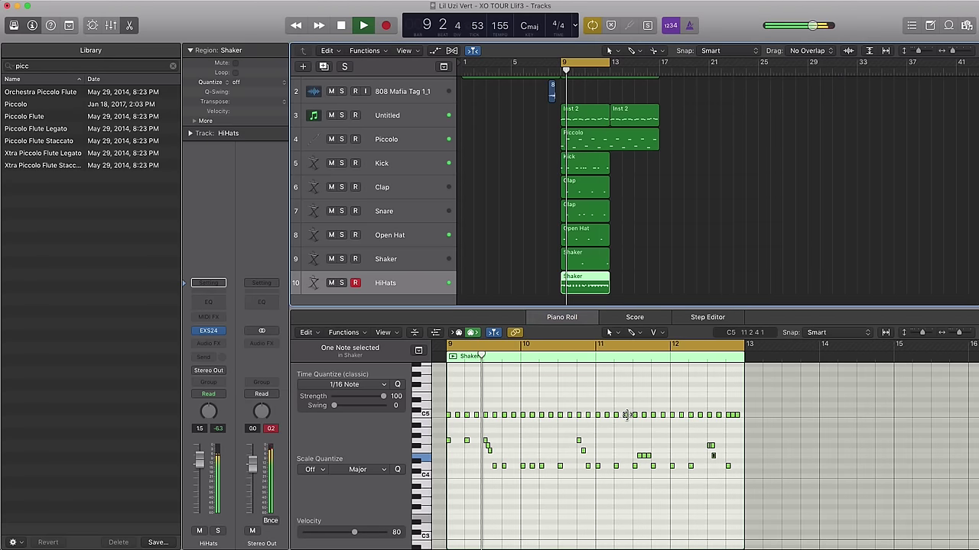
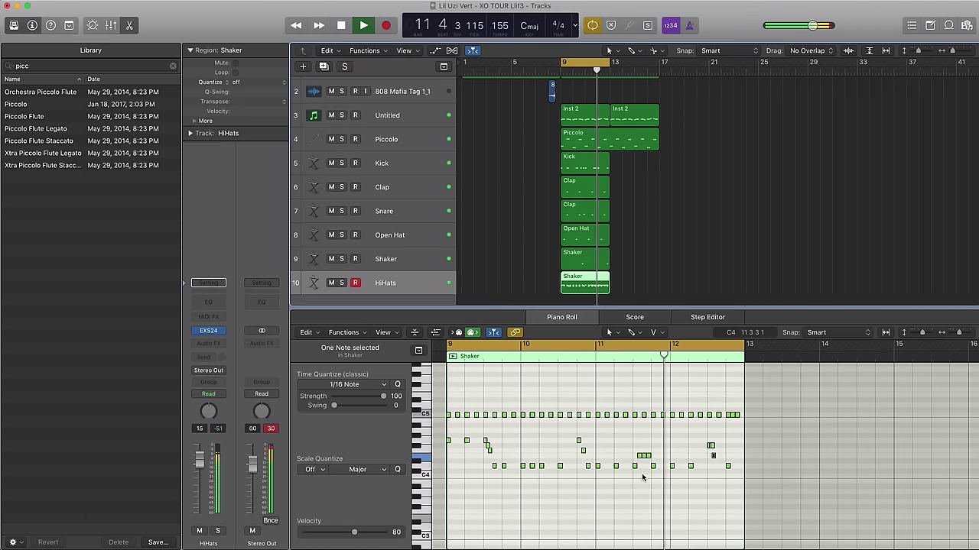
- Play the hi-hat pattern in the loop and check its notes across bars 9 through 12
key(space)
scroll(587, 438, up, 3)
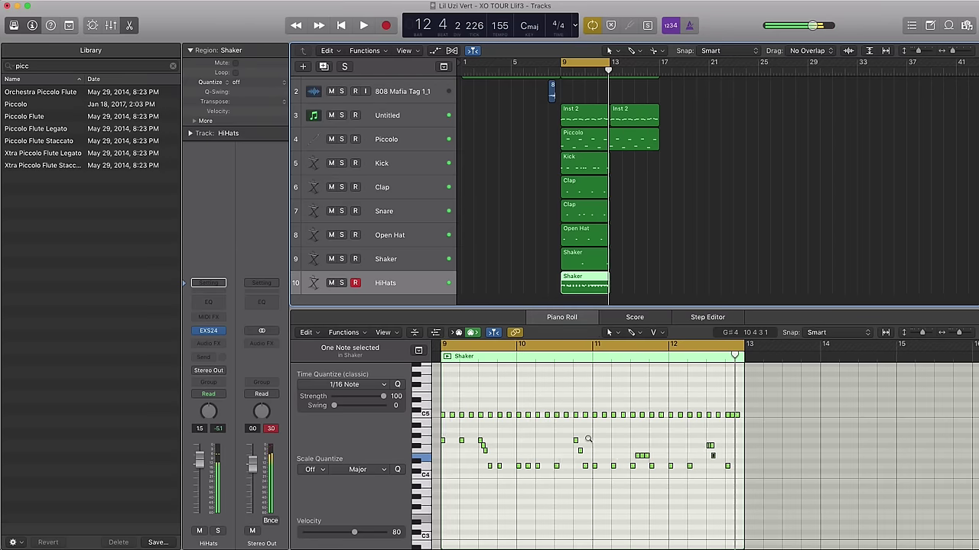
scroll(588, 439, up, 2)
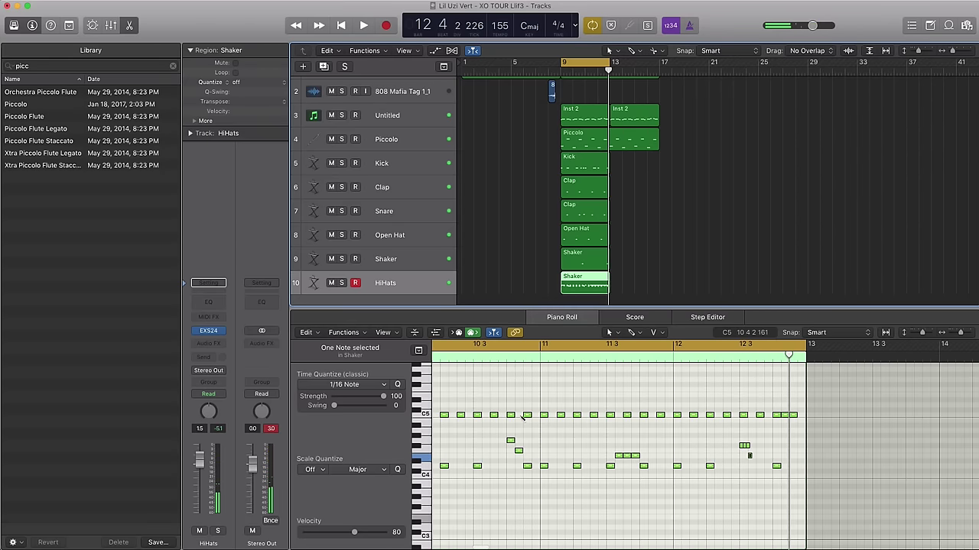
key(space)
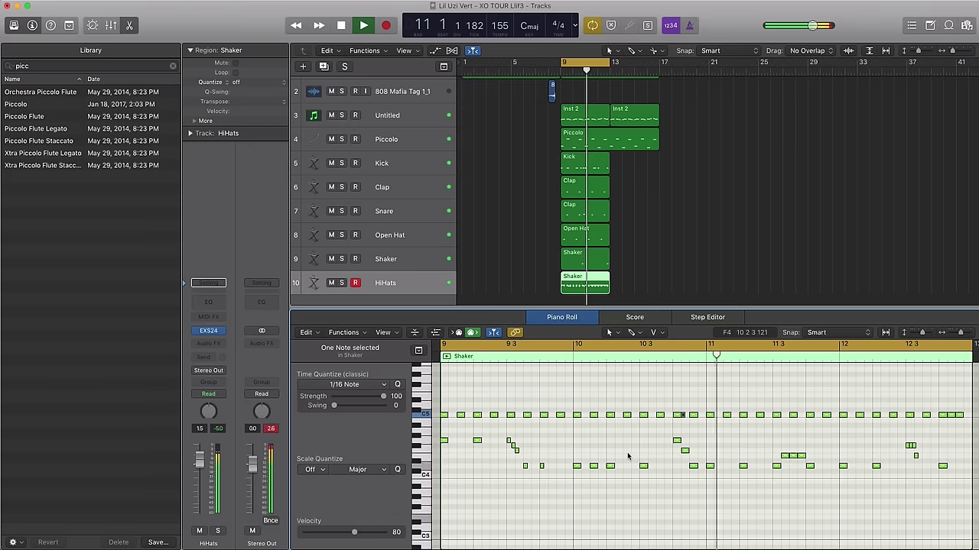
scroll(634, 455, down, 2)
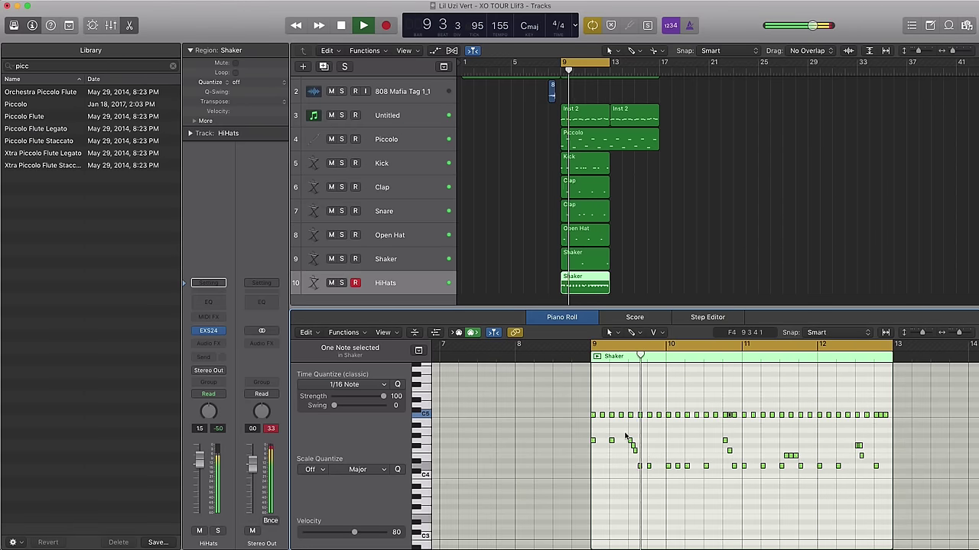
- Copy the six drum regions from Kick to HiHats to bar 13 and extend the cycle range to bar 17
key(space)
drag(620, 289, 633, 169)
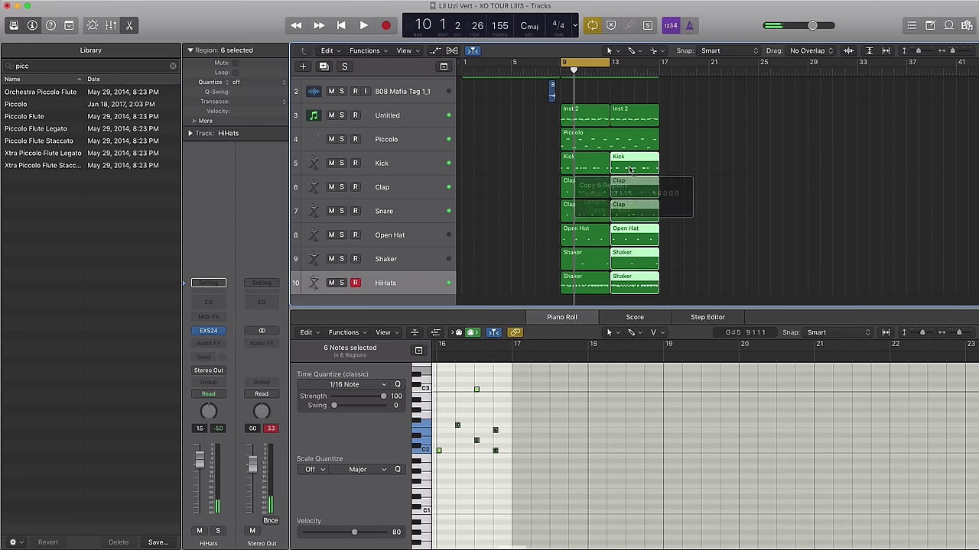
drag(566, 67, 662, 68)
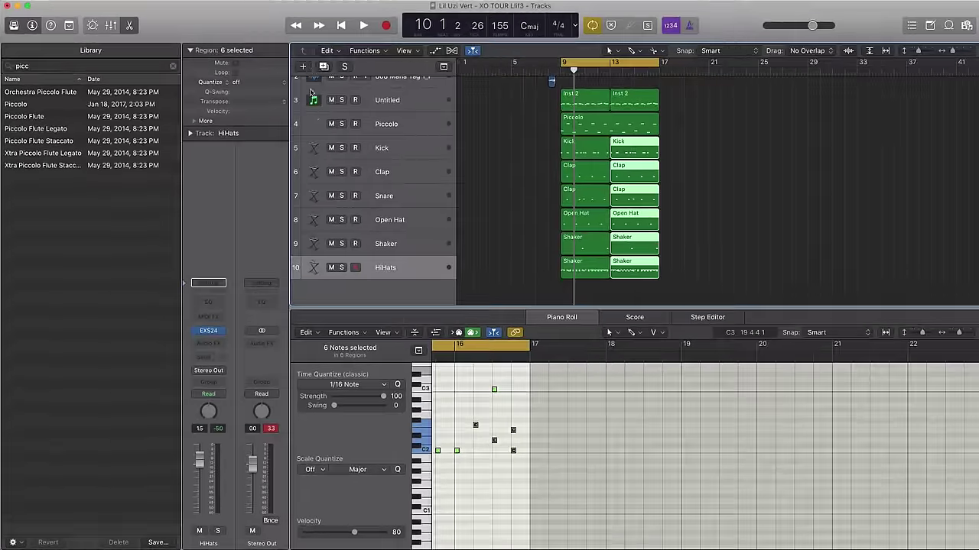
- Create a software instrument track with the ES2 synthesizer and load its 808 preset
click(303, 68)
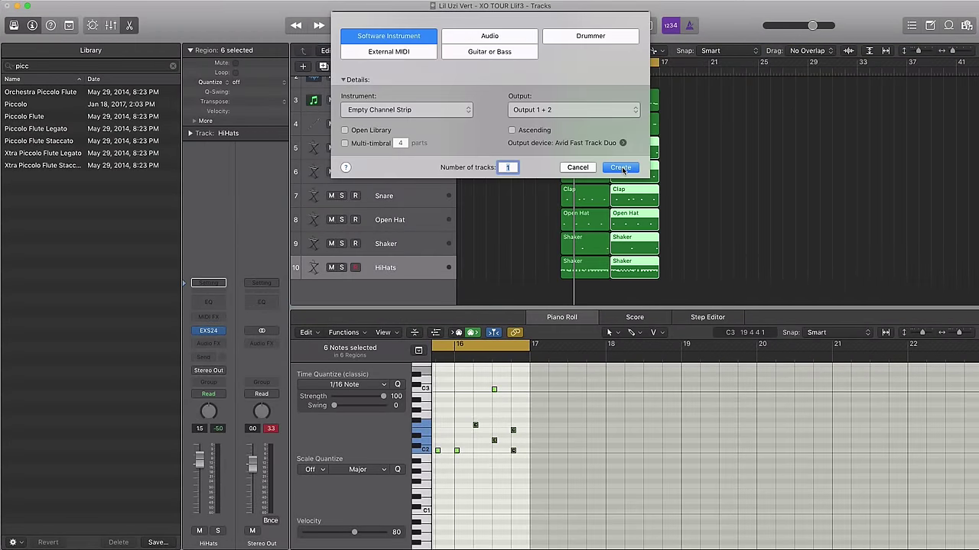
click(578, 166)
click(216, 336)
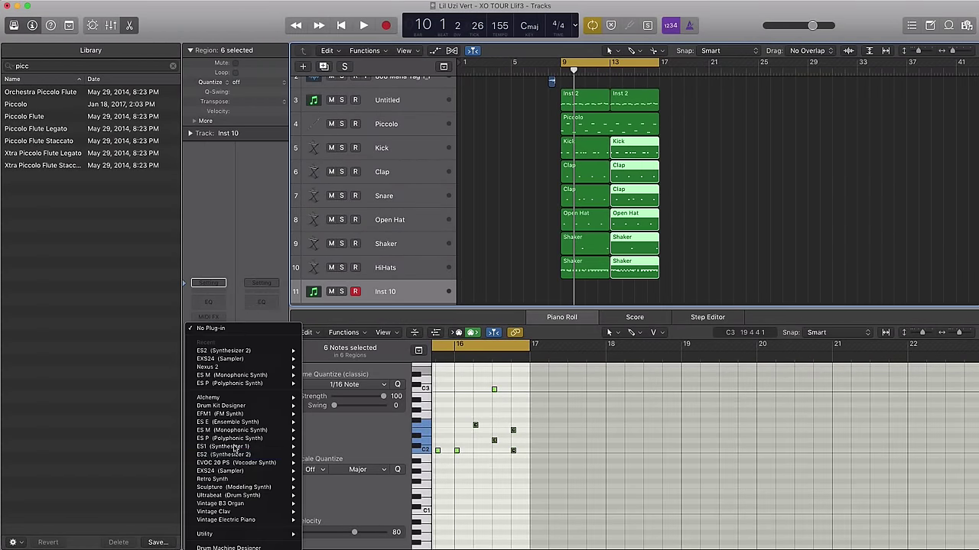
mouse_move(226, 457)
click(324, 456)
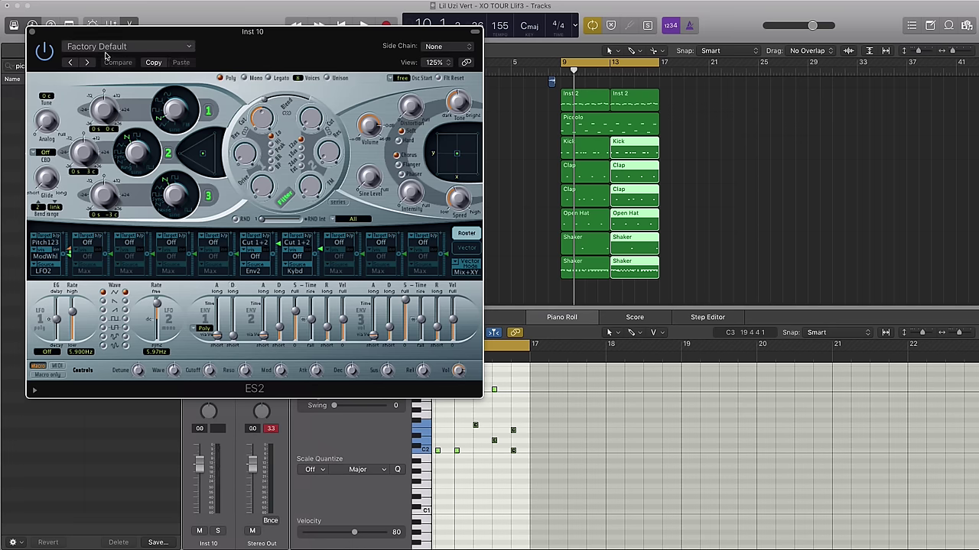
click(106, 49)
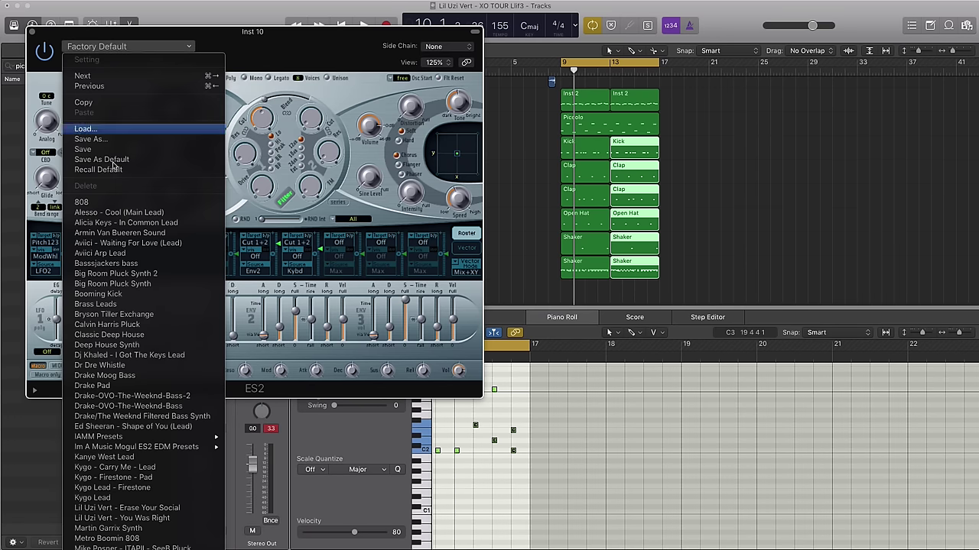
click(107, 201)
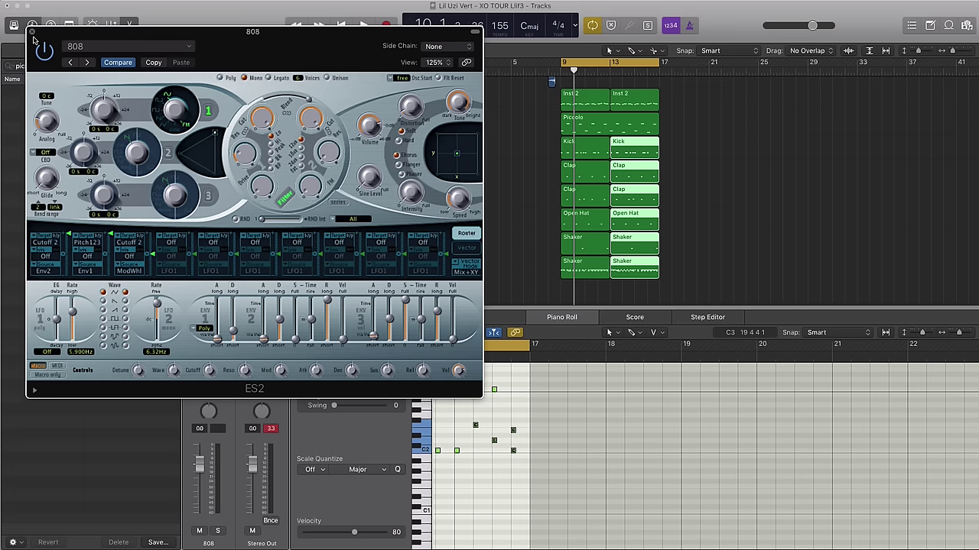
click(32, 33)
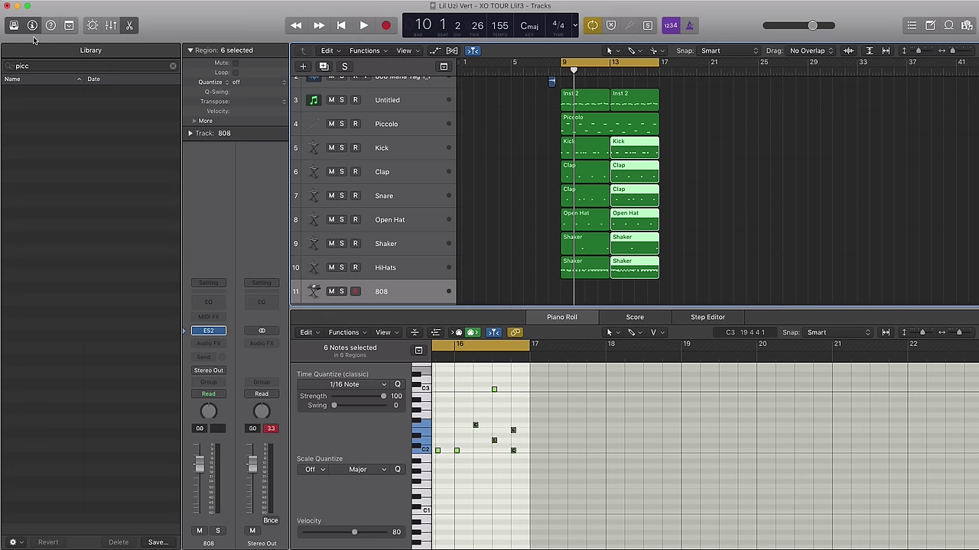
- Create an empty region on the 808 track spanning bar 9 to bar 17
double_click(566, 293)
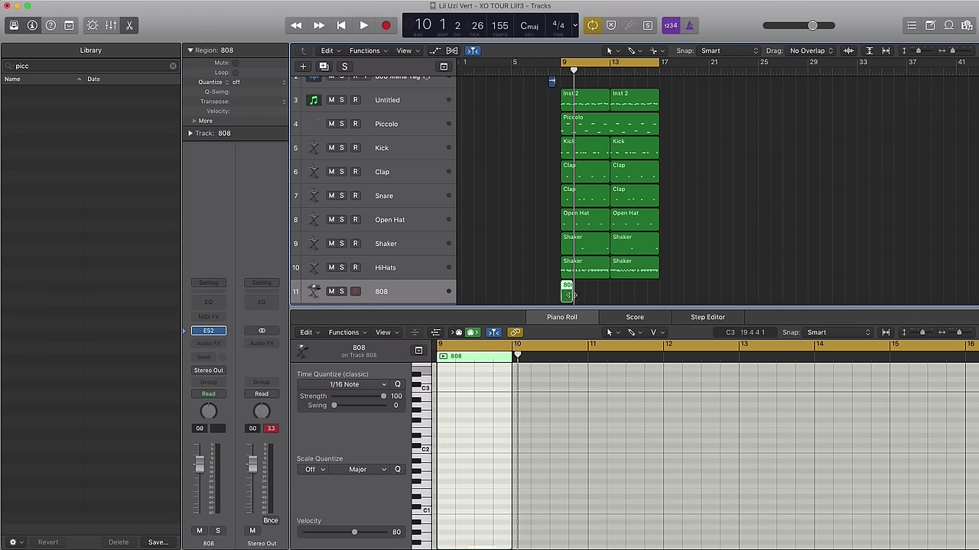
drag(572, 294, 659, 298)
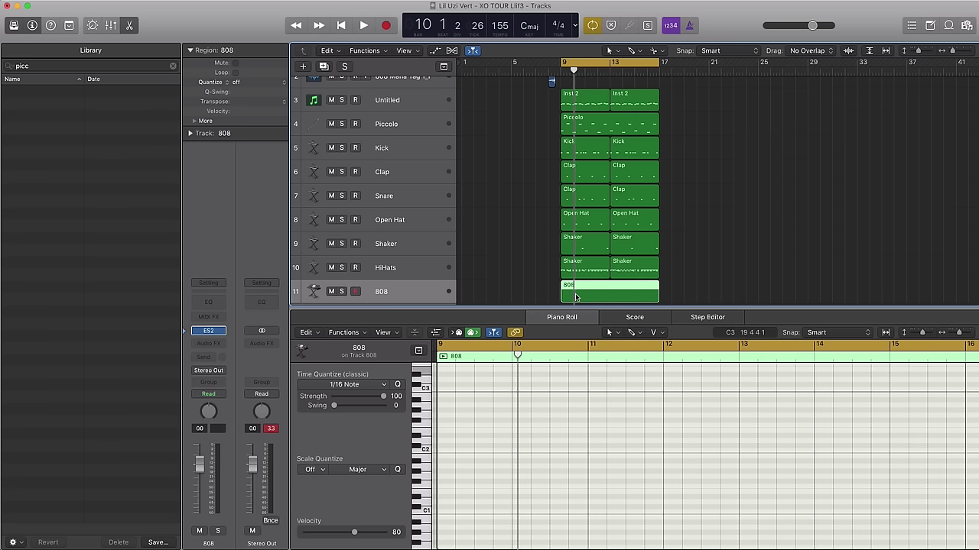
- Switch to the reference image Screen Shot 2017-03-29 at 12.06.10 PM to consult it, and return to Logic Pro
key(super+Tab)
key(super+Tab)
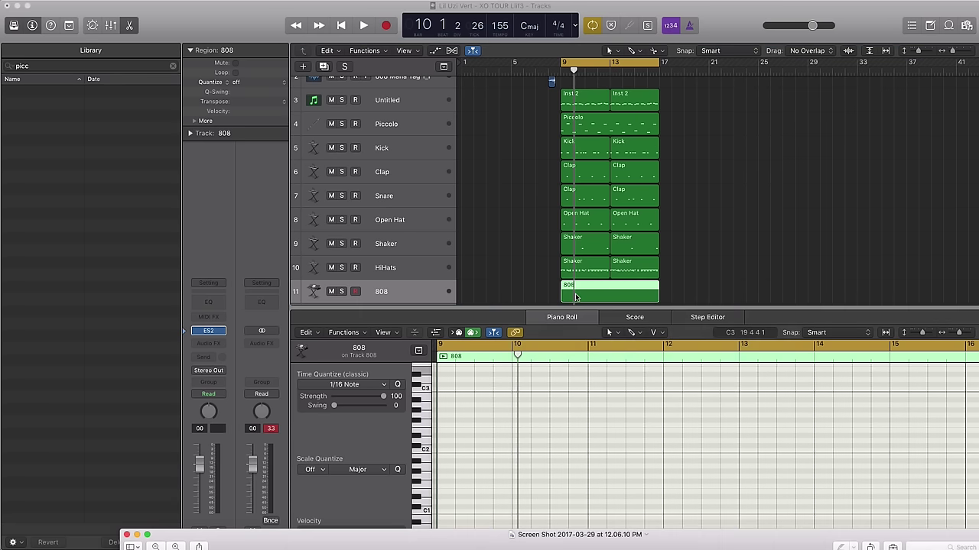
key(super+Tab)
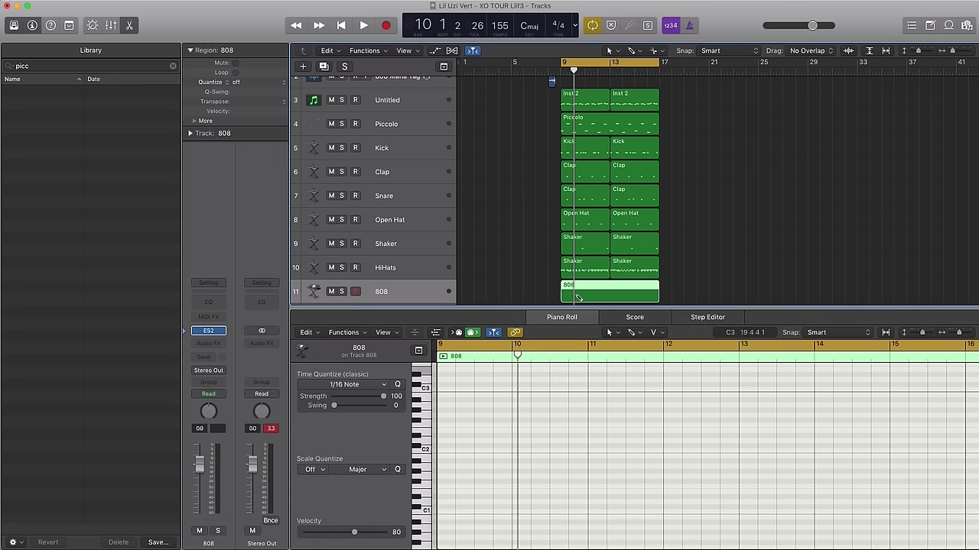
key(super+Tab)
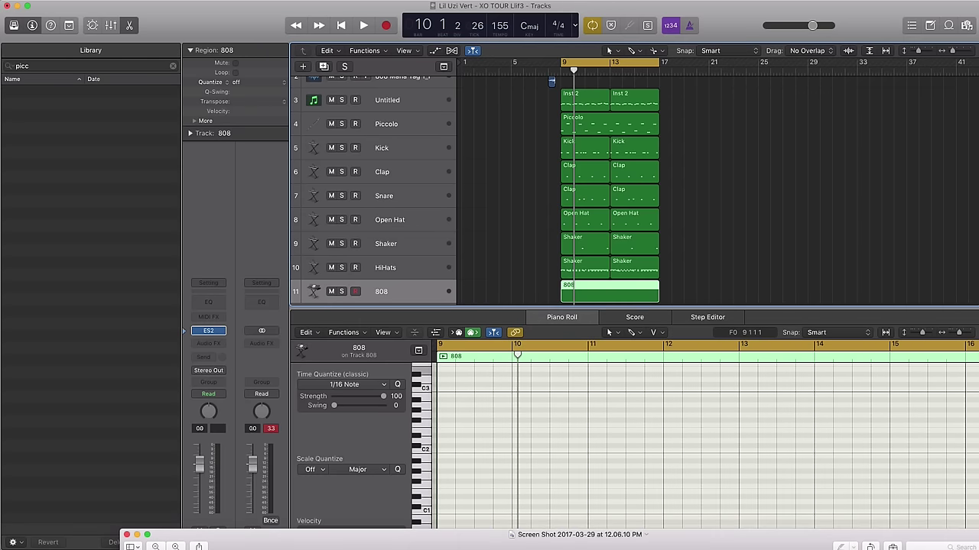
click(732, 33)
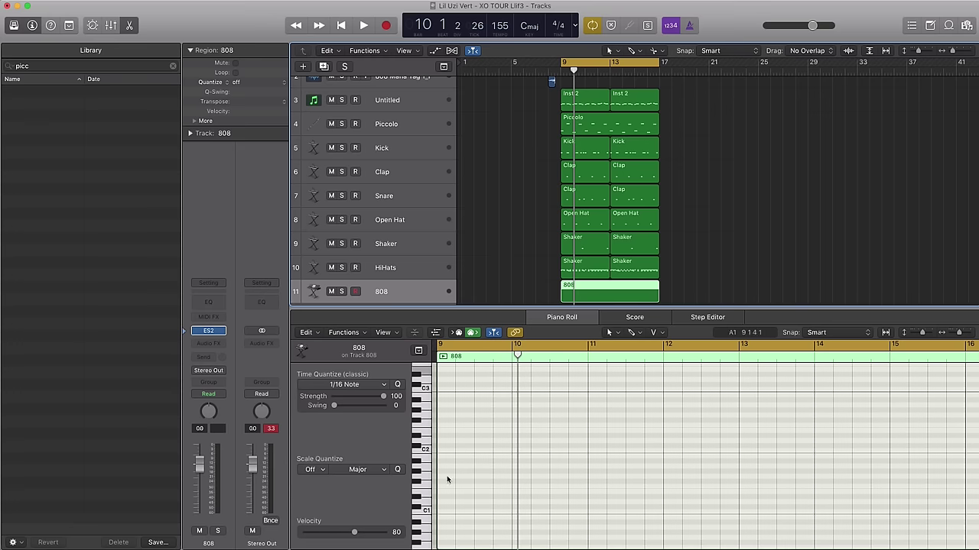
- Place a one-beat G0 note at the start of bar 9 in the 808 region and play it
scroll(451, 474, down, 3)
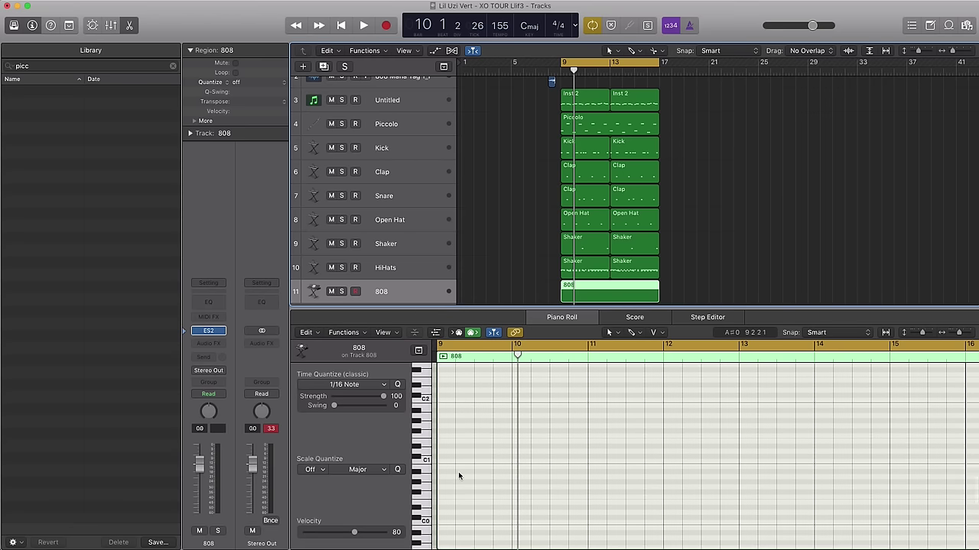
click(443, 422)
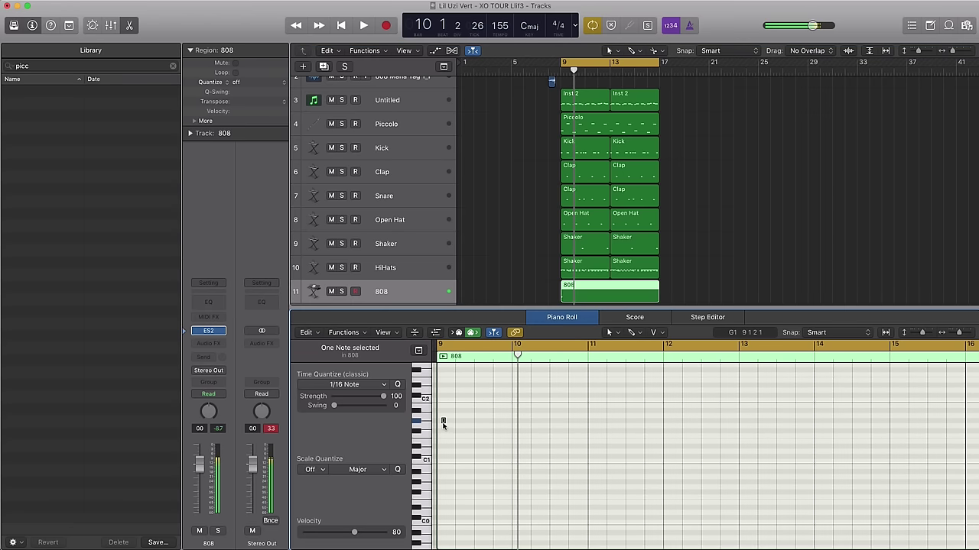
drag(442, 429, 440, 432)
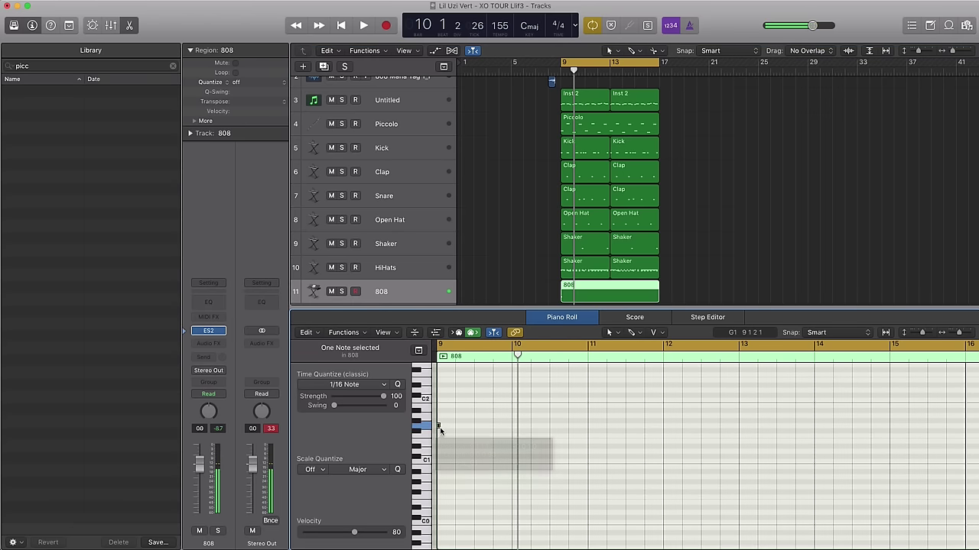
scroll(440, 432, right, 5)
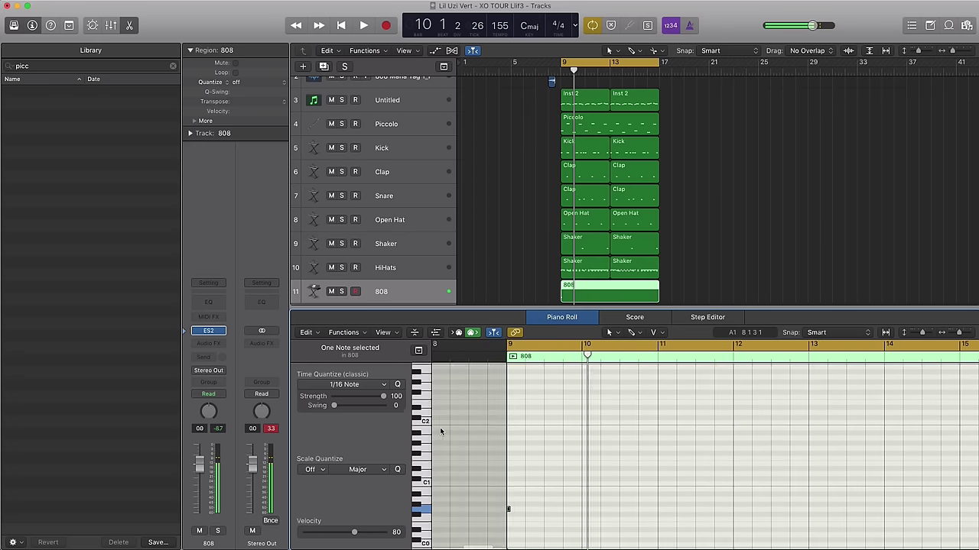
scroll(524, 447, left, 5)
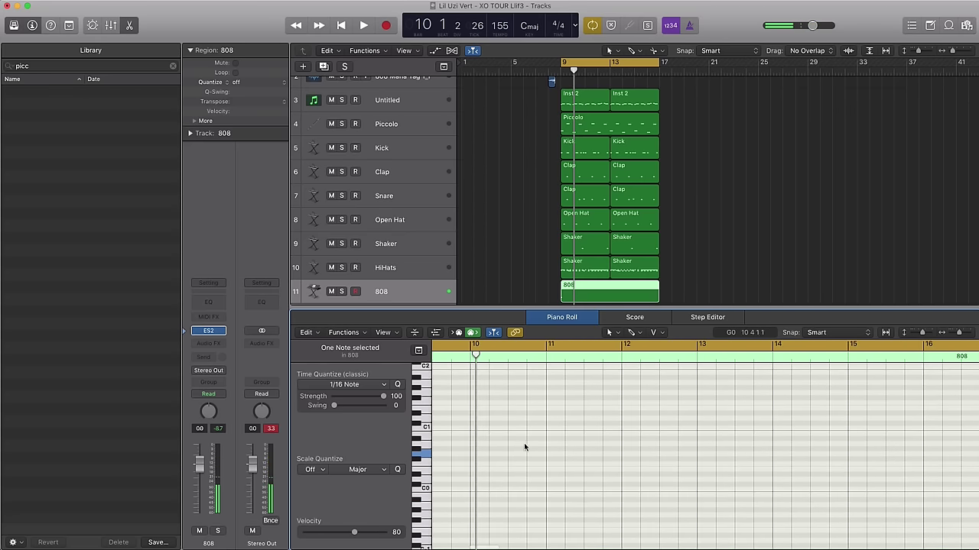
drag(485, 453, 498, 453)
key(space)
key(space)
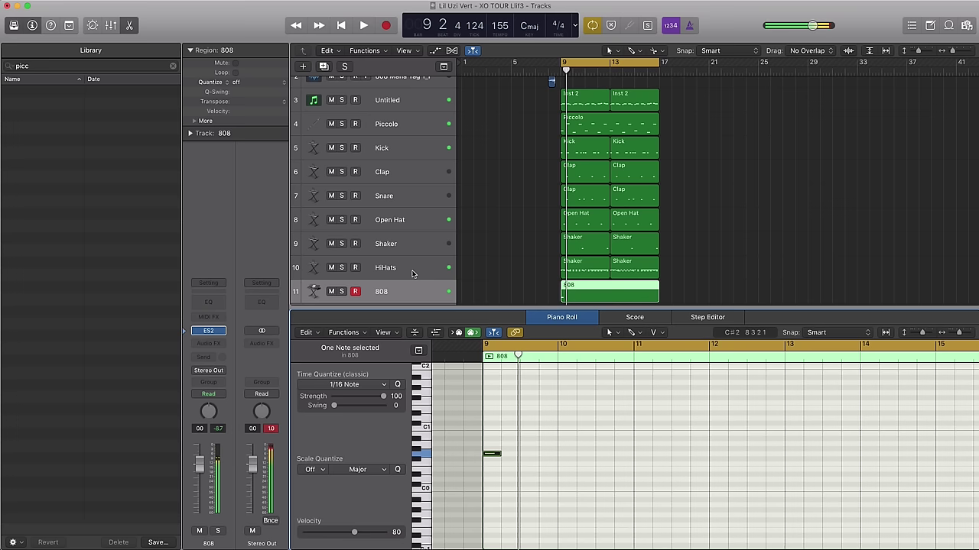
- Solo the Clap, Snare and 808 tracks and play them together from bar 9
click(342, 172)
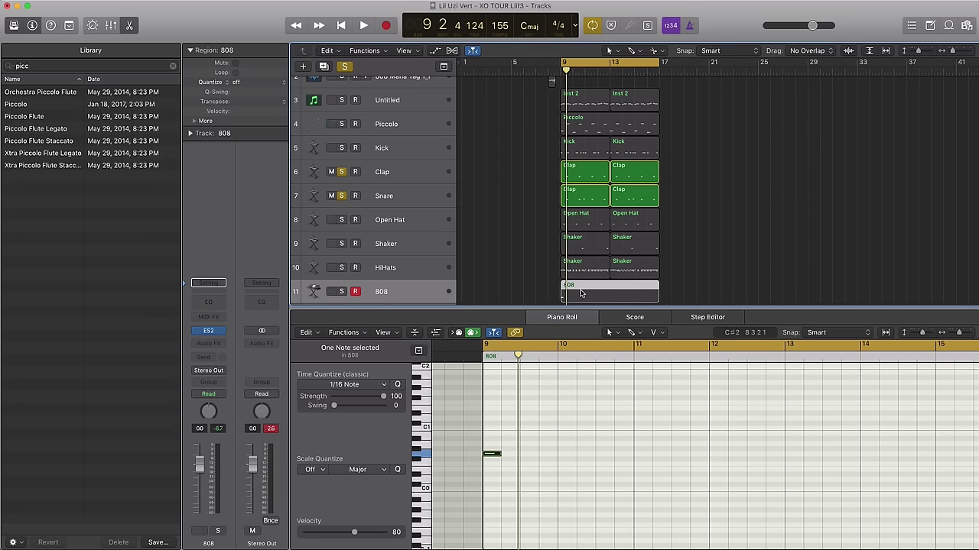
key(space)
key(space)
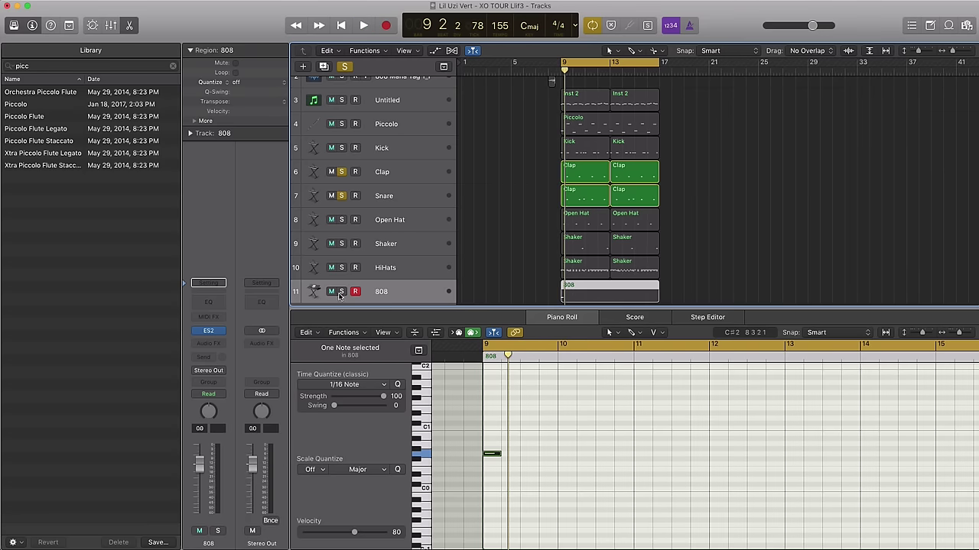
click(342, 292)
key(space)
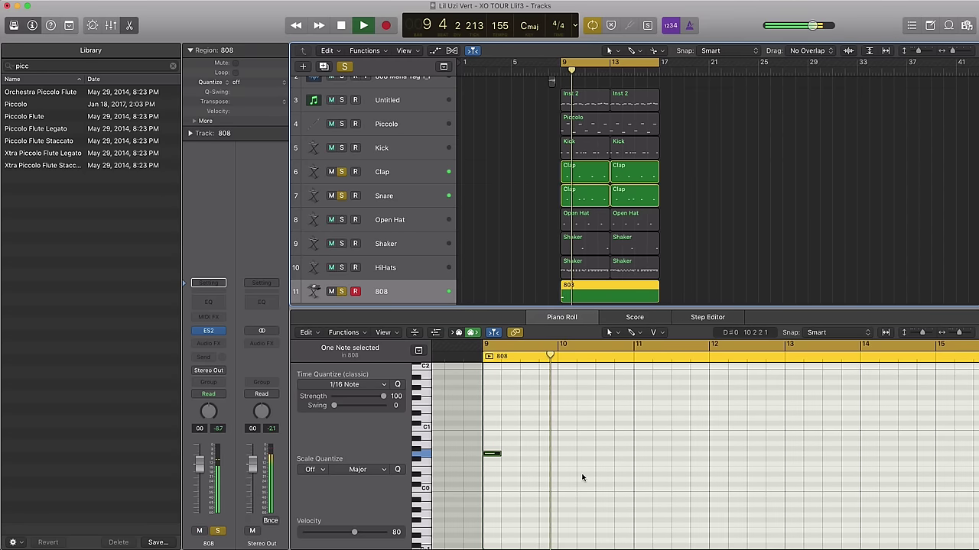
- Add a one-beat G0 note on beat 4 of bar 9 in the 808 region and play the loop
key(space)
super+click(541, 455)
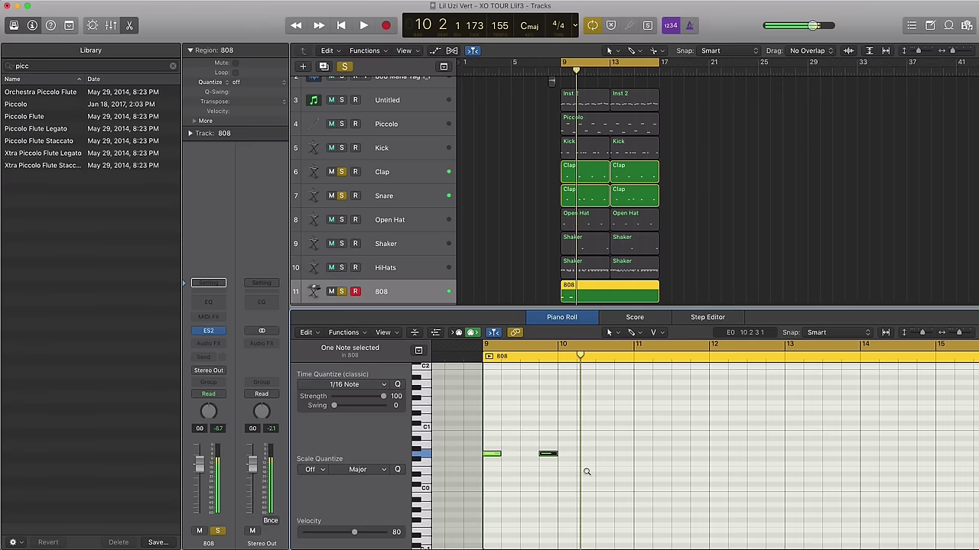
key(super+Right)
key(super+Right)
key(space)
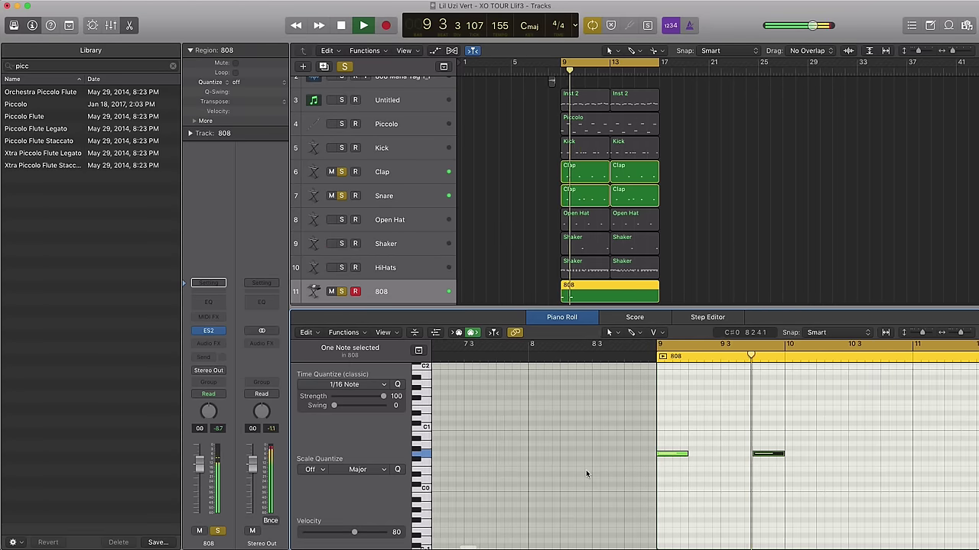
key(space)
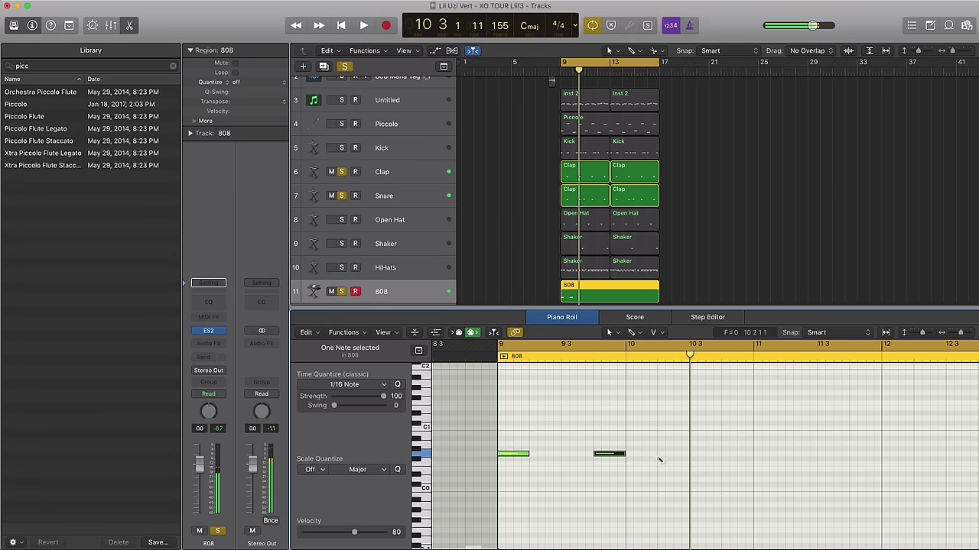
- Add a one-beat 808 note on beat 2 of bar 10, set its pitch to E0 and check it in the loop
key(space)
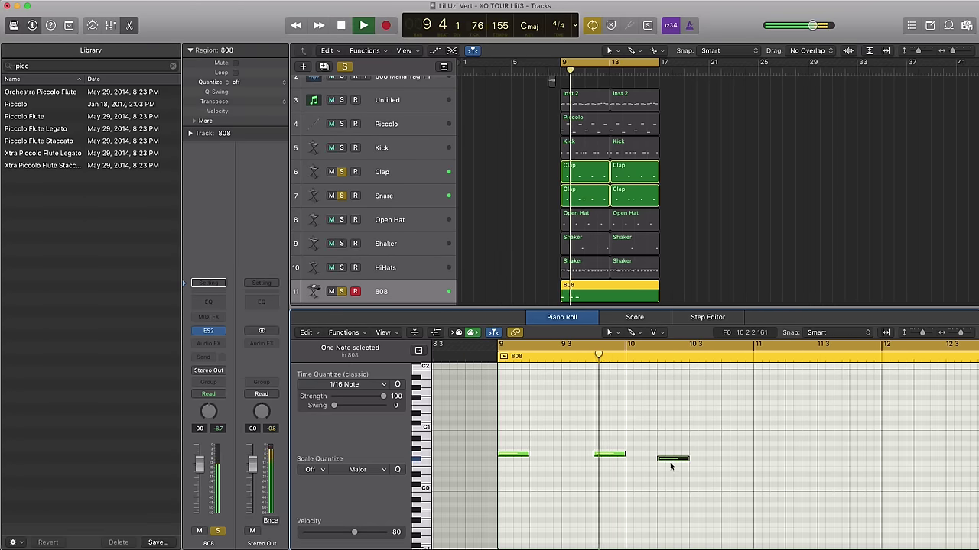
key(space)
drag(671, 464, 666, 474)
key(space)
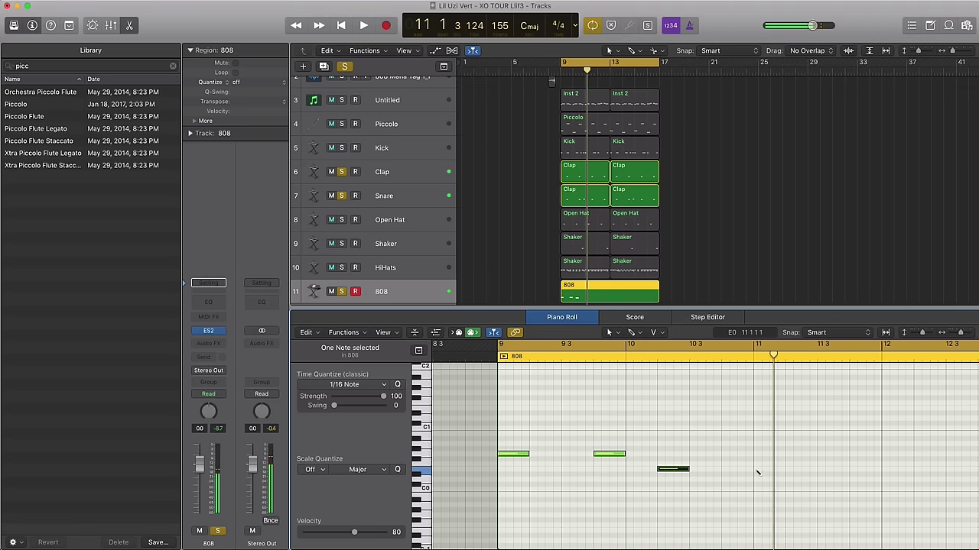
- Add a one-beat E0 note at the start of bar 11 in the 808 region and play the loop
super+click(757, 472)
key(space)
scroll(757, 472, right, 2)
scroll(757, 472, down, 3)
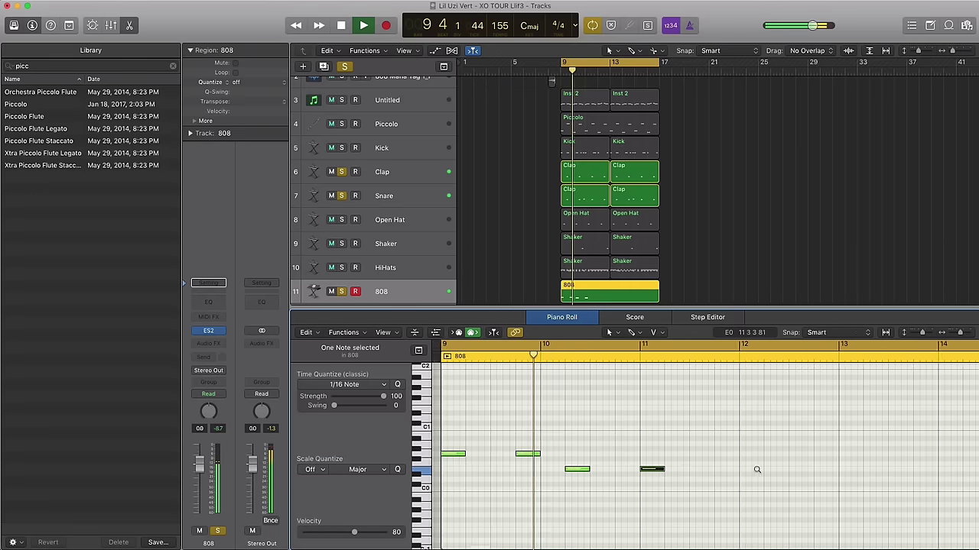
scroll(757, 471, right, 2)
scroll(757, 471, right, 2)
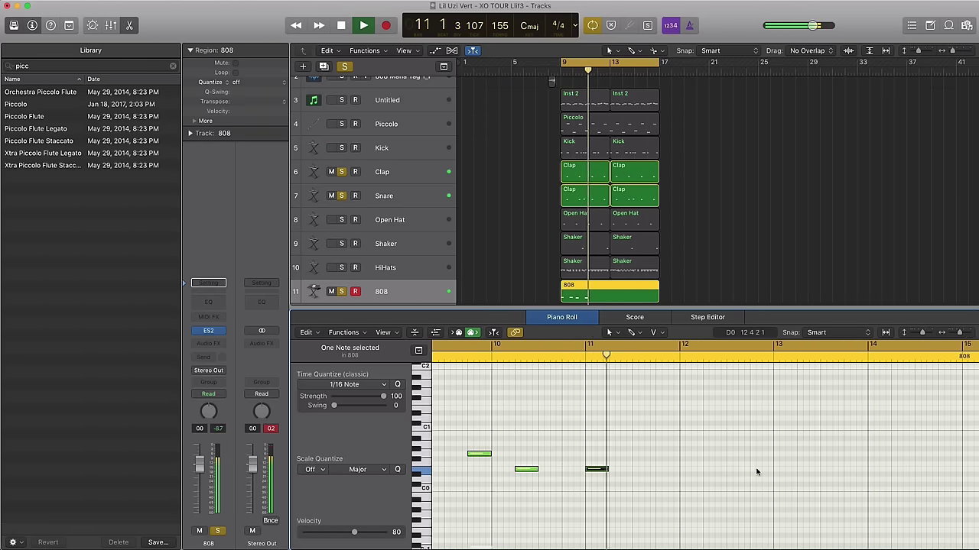
- Add a one-beat E0 note on beat 4 of bar 11 in the 808 region and play the loop
scroll(756, 472, left, 2)
scroll(757, 472, right, 1)
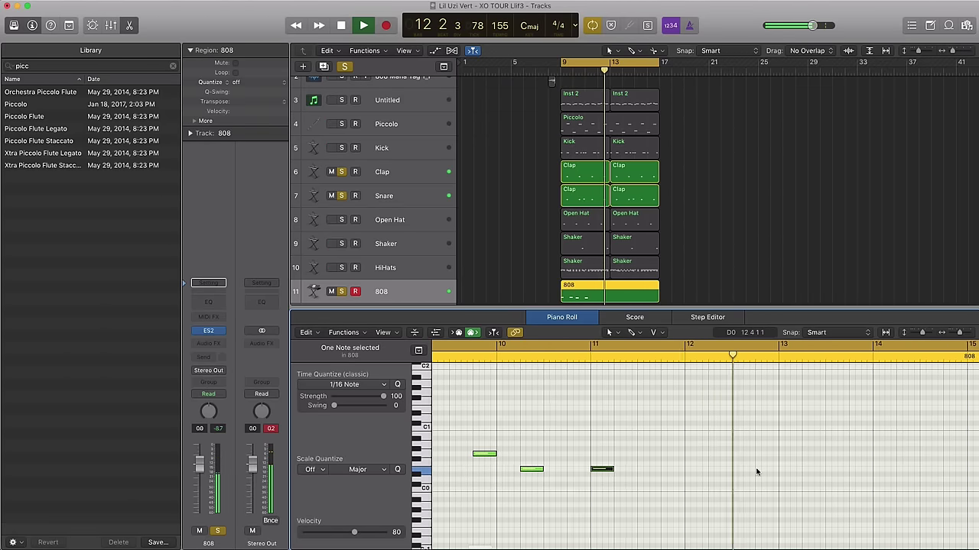
key(space)
super+click(662, 471)
key(space)
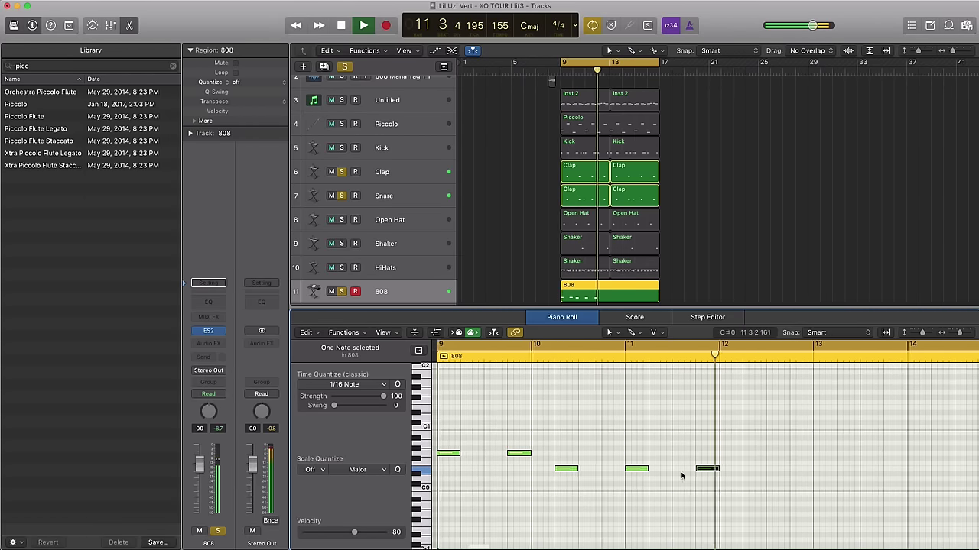
- Add a one-beat G0 note on beat 2 of bar 12 in the 808 region and hide the Library
key(space)
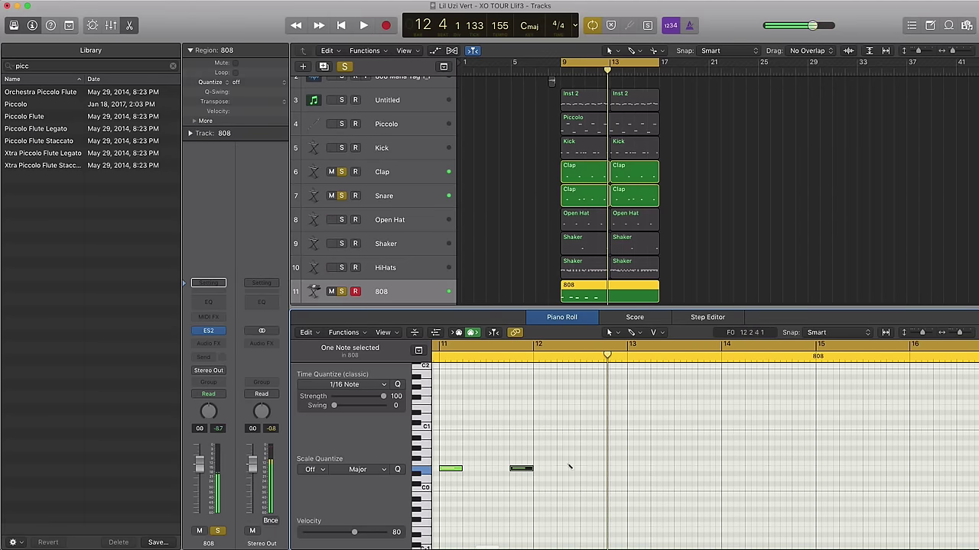
key(space)
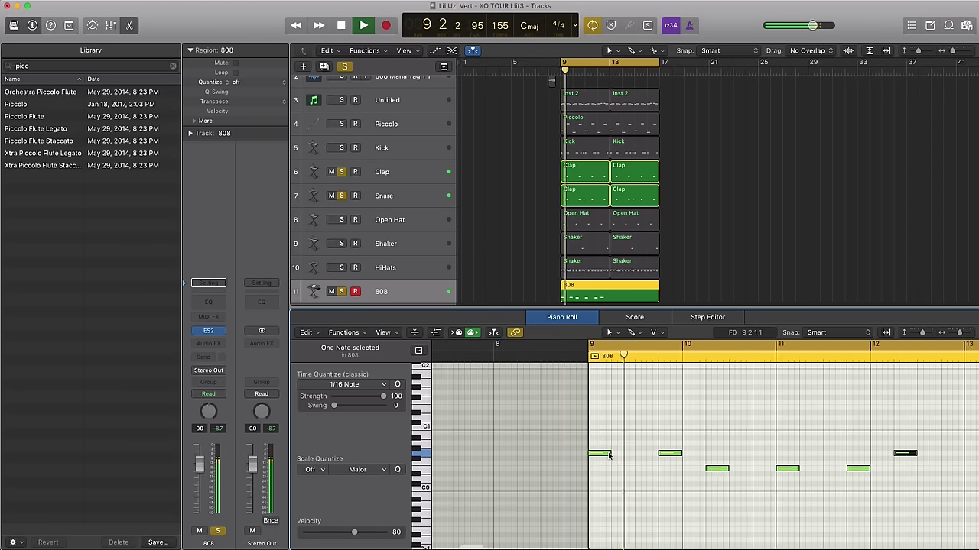
key(y)
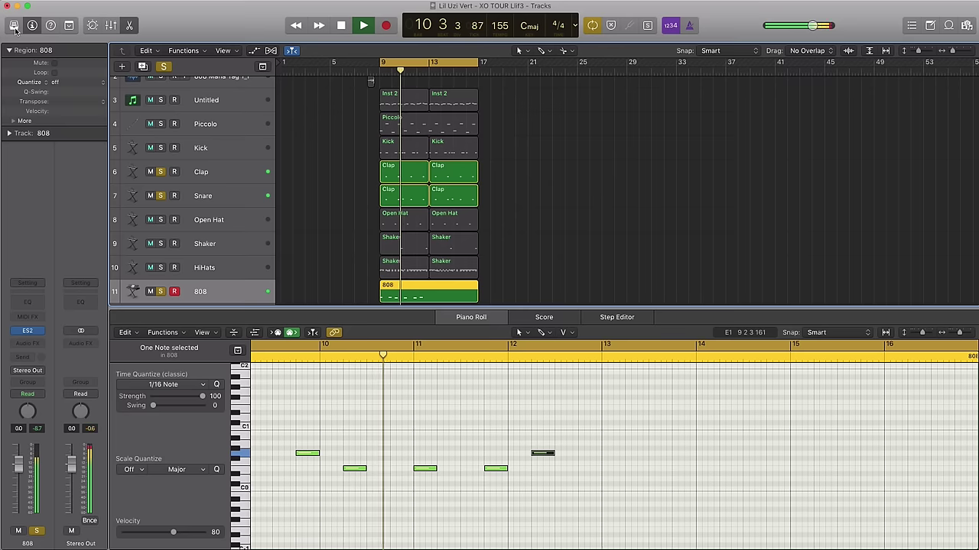
scroll(527, 425, left, 3)
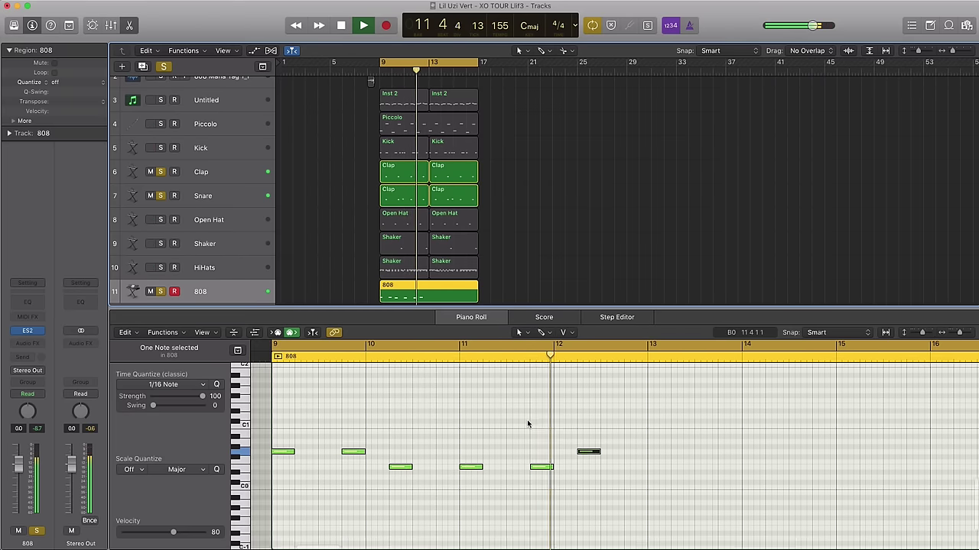
- Set the cycle range from bar 9 to bar 13 and play the 808 notes against the clap and snare
key(space)
drag(279, 349, 642, 354)
key(space)
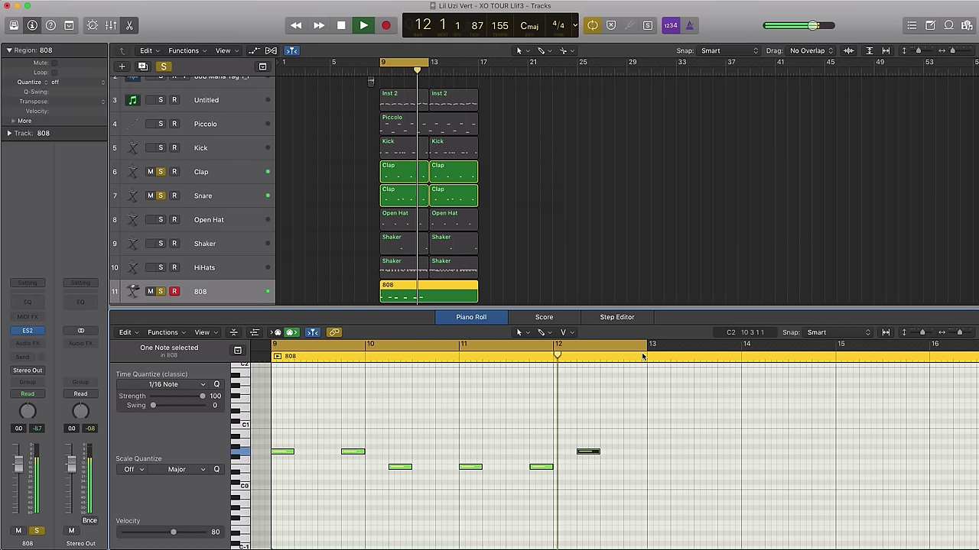
key(space)
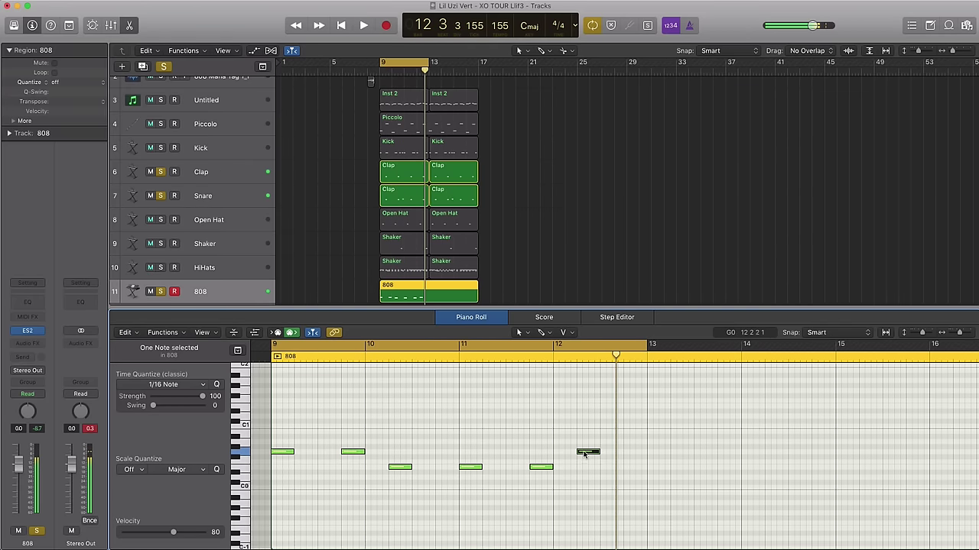
- Lower the bar 12 note to F♯0 and add a half-beat F♯0 note on the second half of beat 3 in bar 12
drag(584, 454, 586, 460)
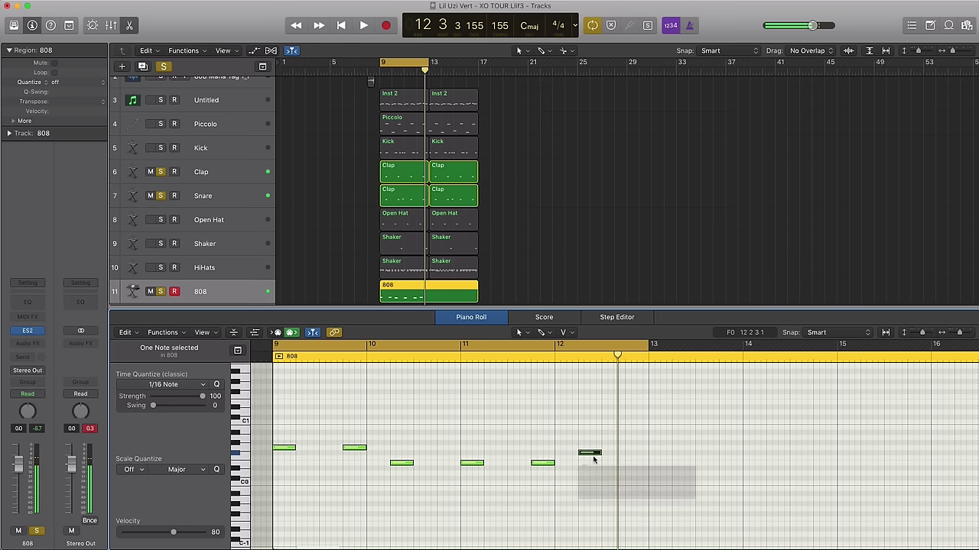
scroll(616, 457, right, 1)
scroll(615, 457, up, 4)
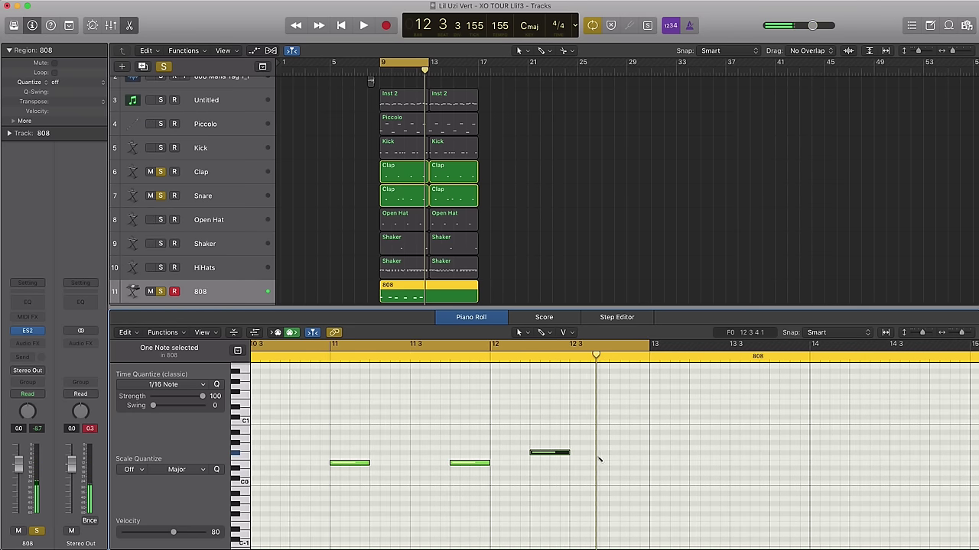
drag(626, 454, 609, 453)
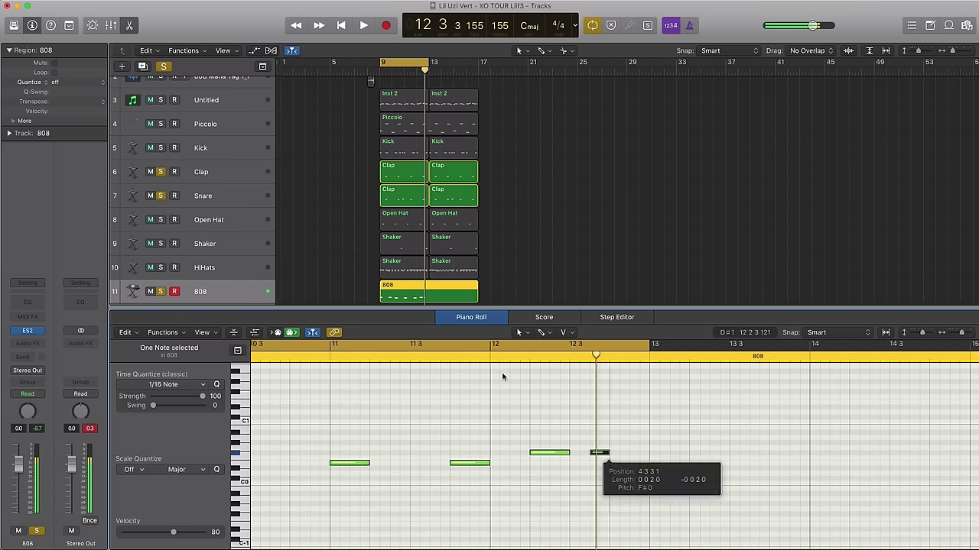
- Narrow the cycle range to run from bar 11 to bar 13 and play it
drag(321, 354, 594, 356)
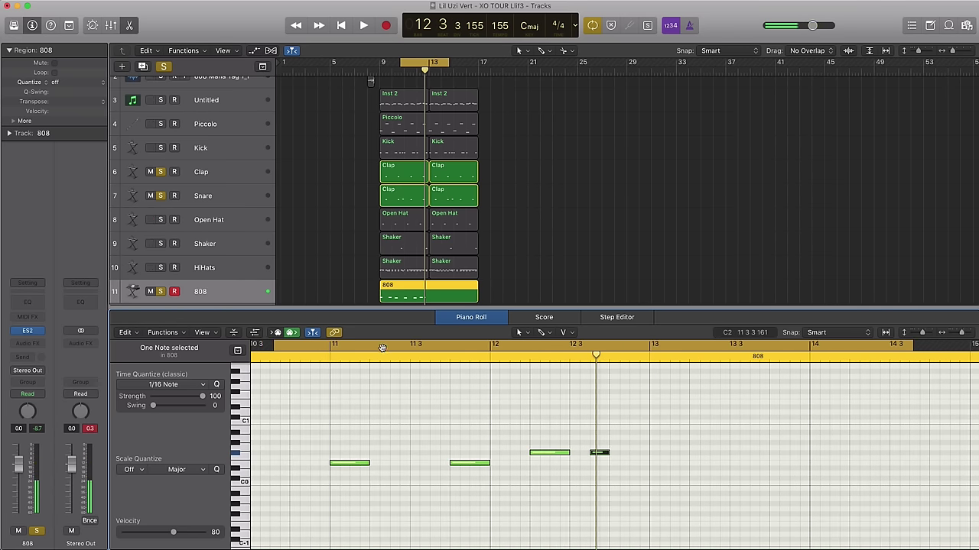
drag(382, 349, 424, 350)
key(space)
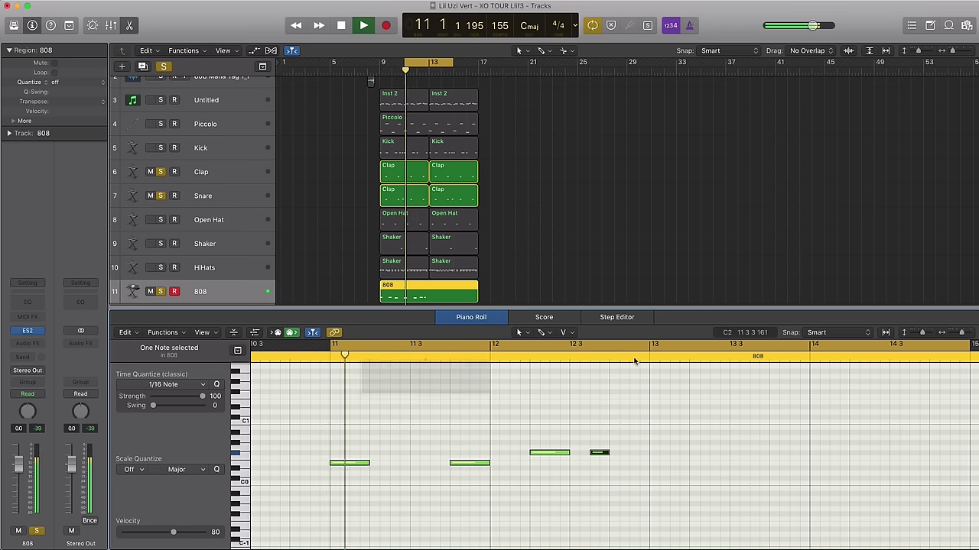
key(space)
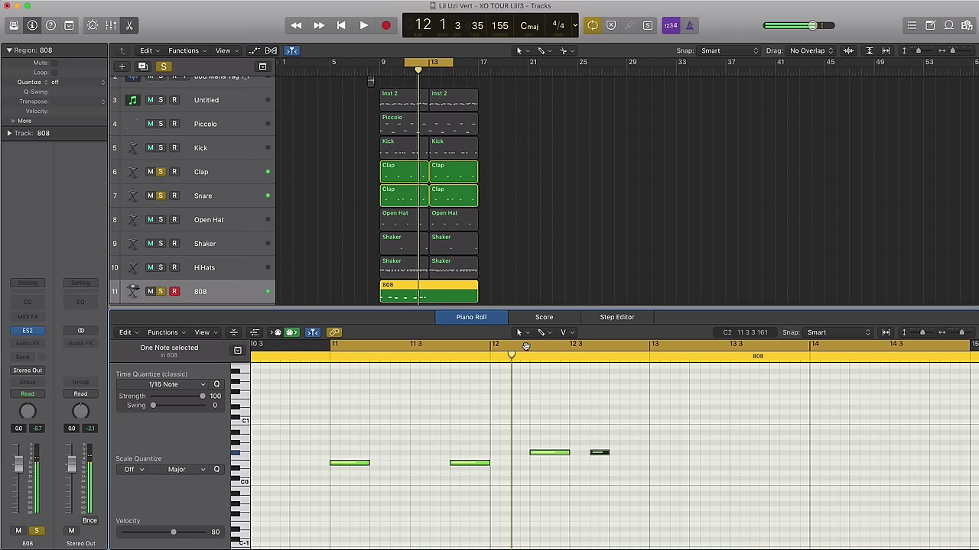
drag(336, 350, 638, 355)
key(space)
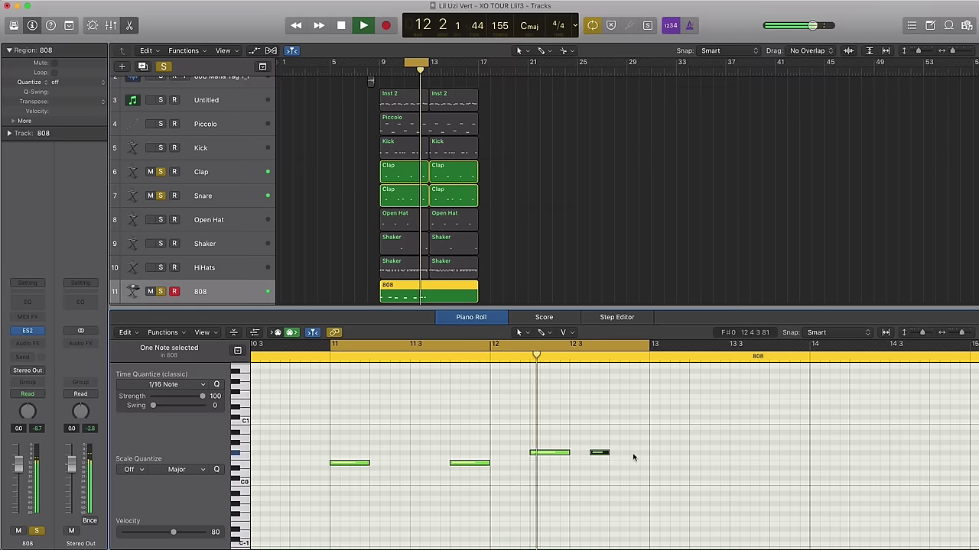
- Add a half-beat F♯0 note on beat 4 of bar 12 and check it in the loop
key(space)
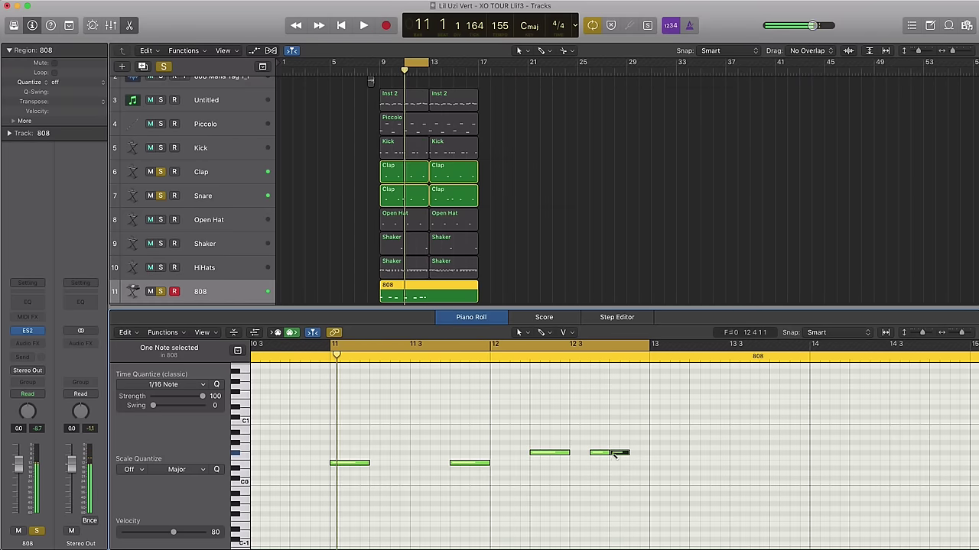
key(space)
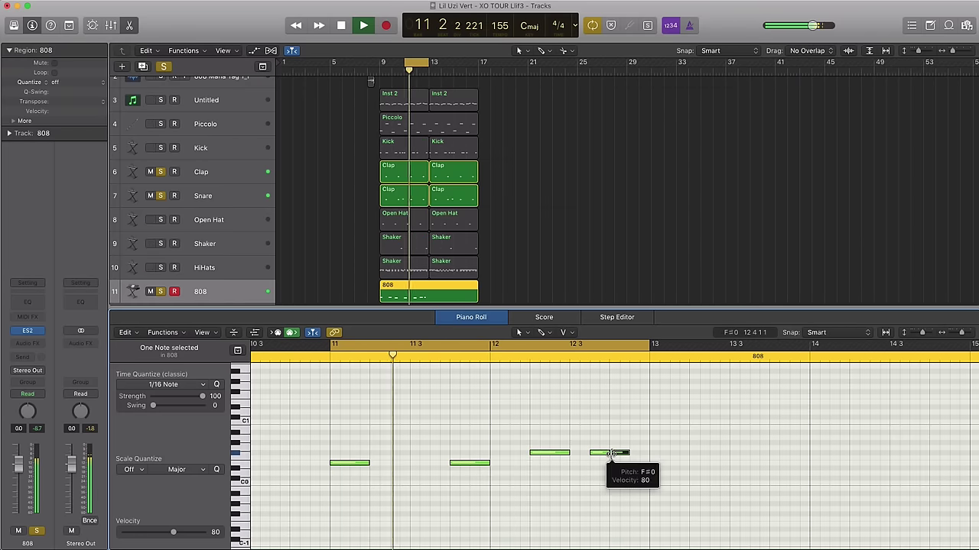
scroll(612, 456, down, 5)
key(space)
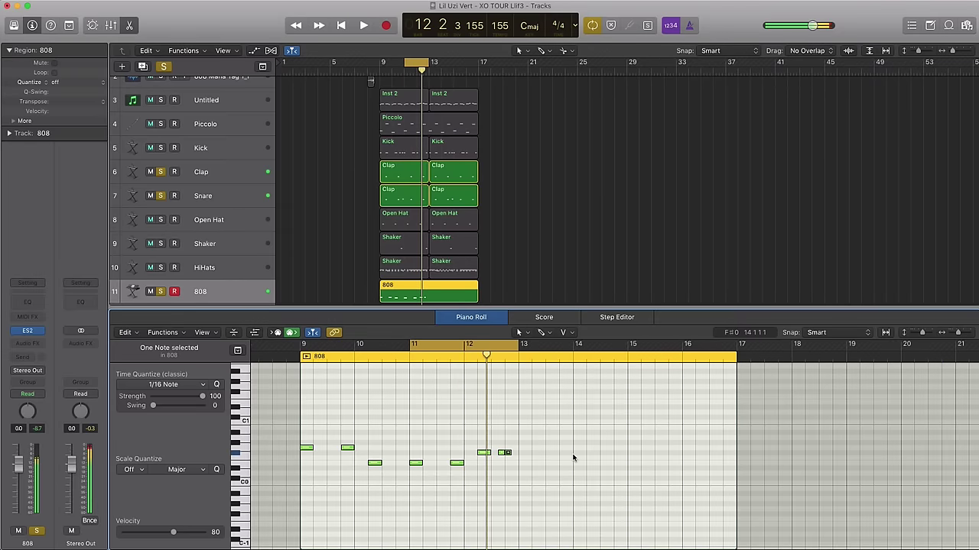
- Set the cycle range from bar 12 to bar 15 and play it
drag(453, 346, 549, 352)
key(space)
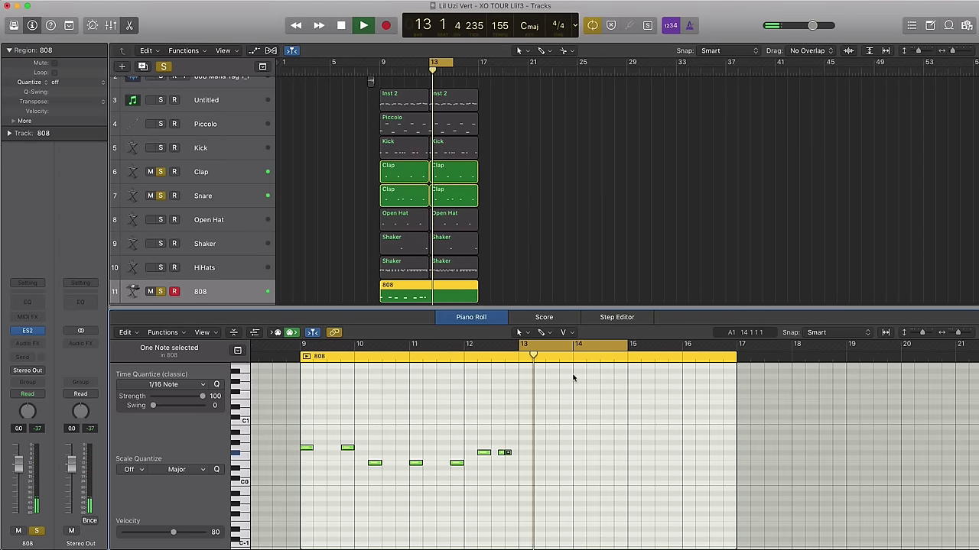
drag(480, 349, 627, 352)
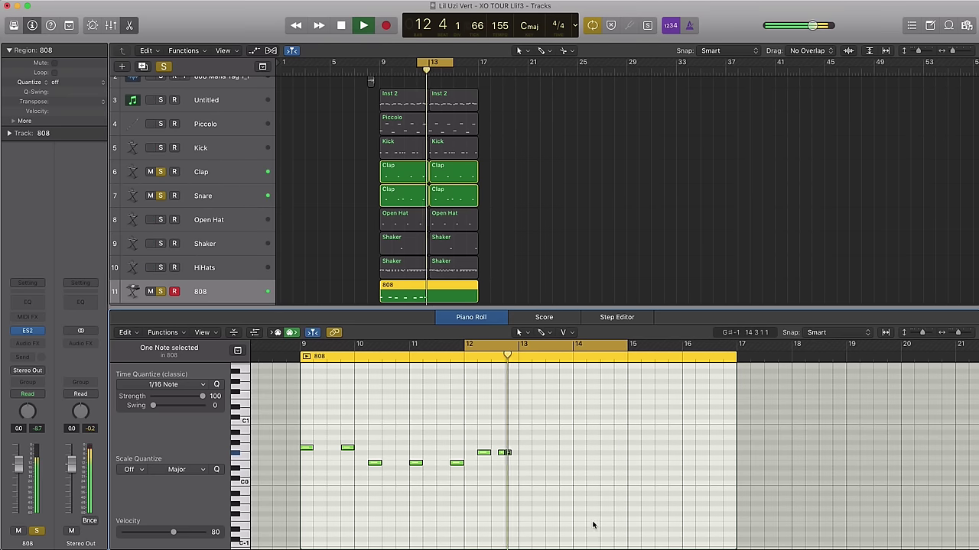
- Add a half-beat G0 note at the start of bar 13 in the 808 region and play the loop
click(522, 449)
key(space)
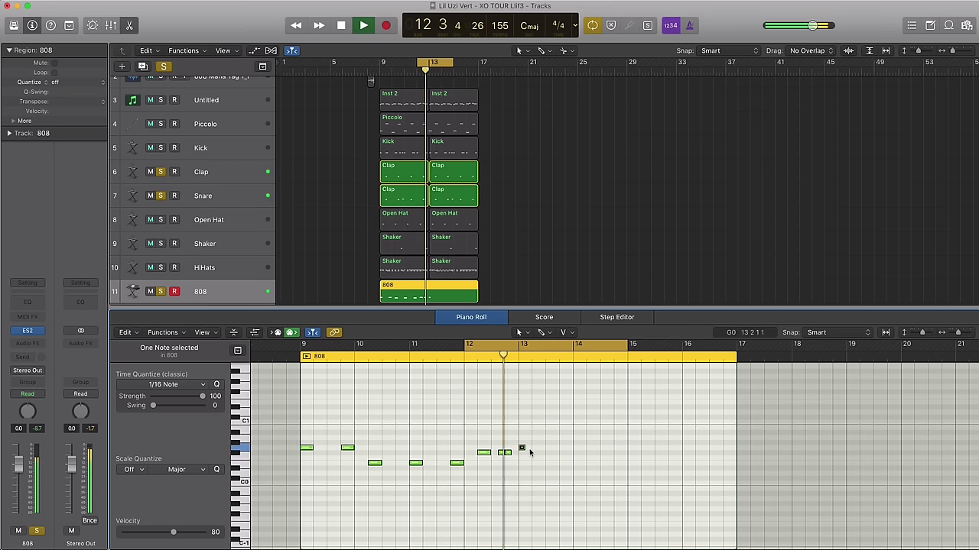
key(space)
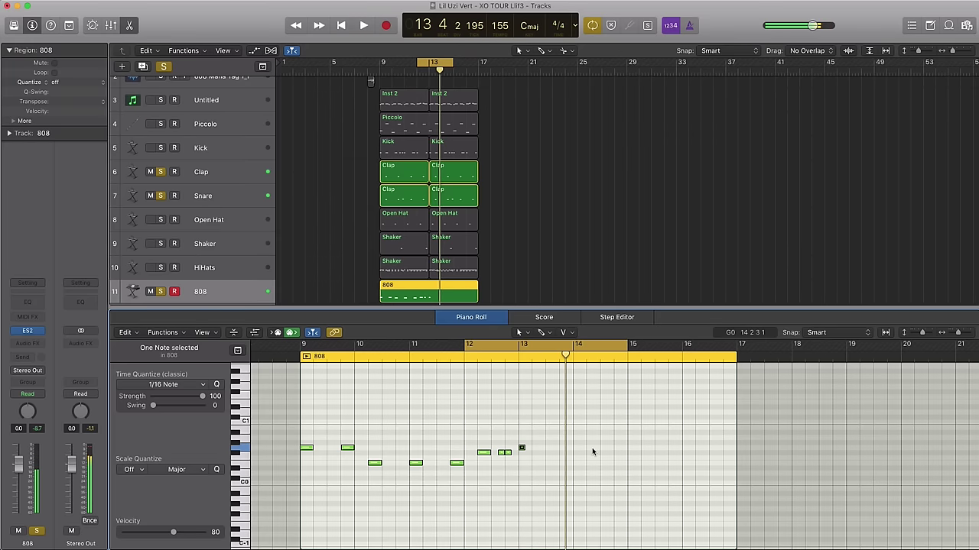
key(space)
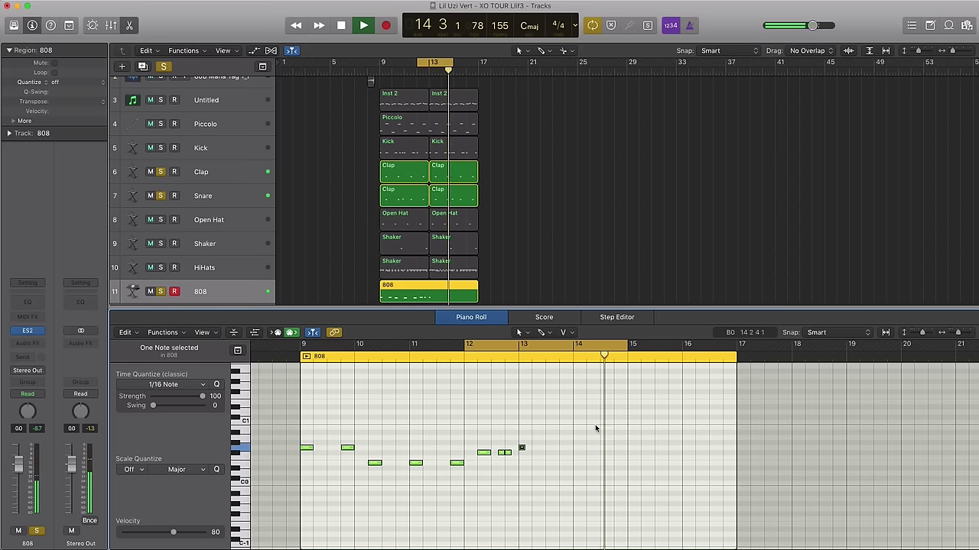
- Add a half-beat G0 note on beat 3 of bar 14, move it to beat 4 of bar 13 and play the loop
key(space)
key(space)
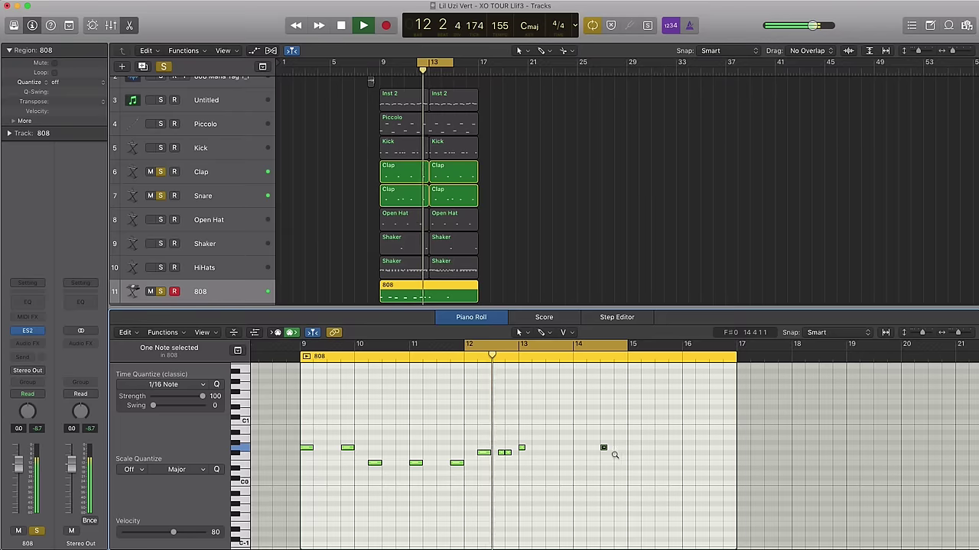
ctrl+alt+click(614, 455)
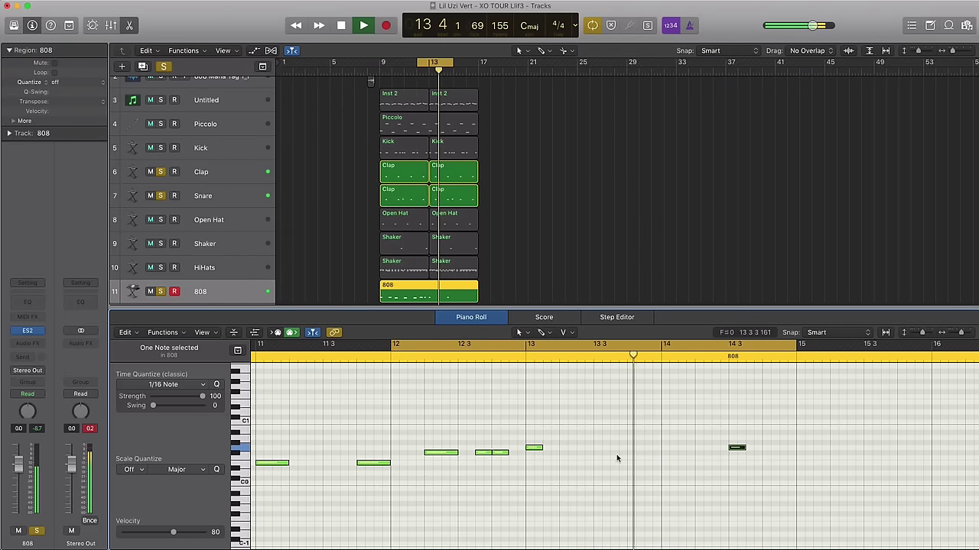
key(space)
key(space)
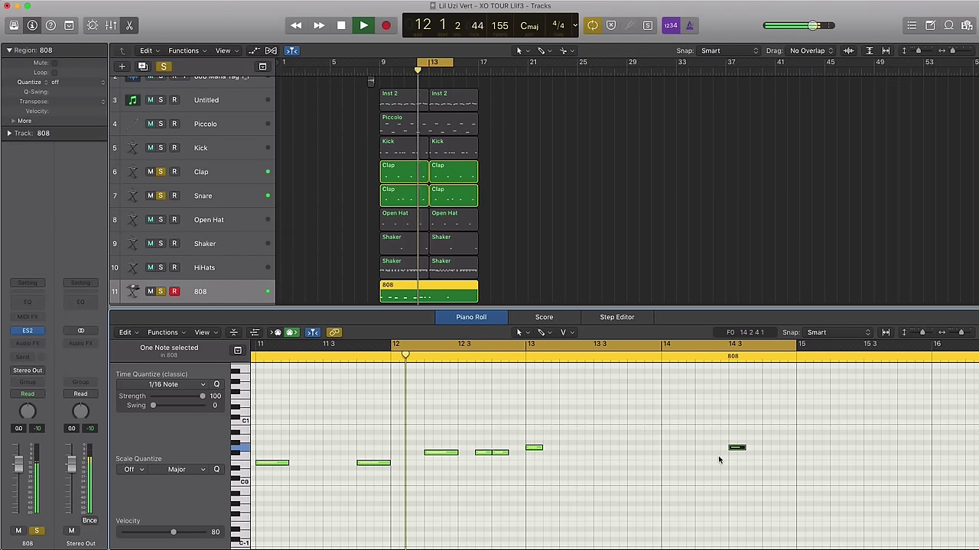
drag(732, 451, 635, 451)
key(space)
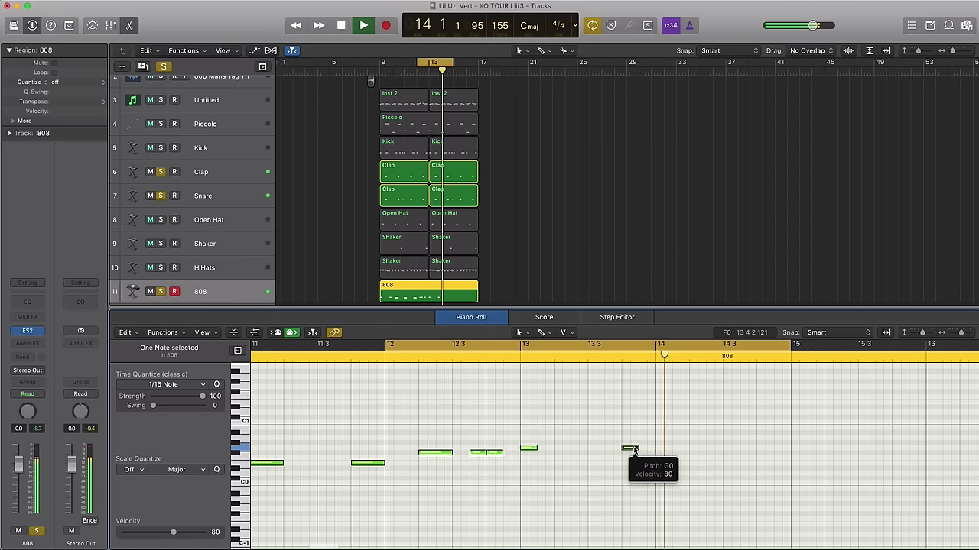
- Add a half-beat F♯0 note on beat 2 of bar 14 and a sixteenth-note B-1 on beat 3
click(647, 454)
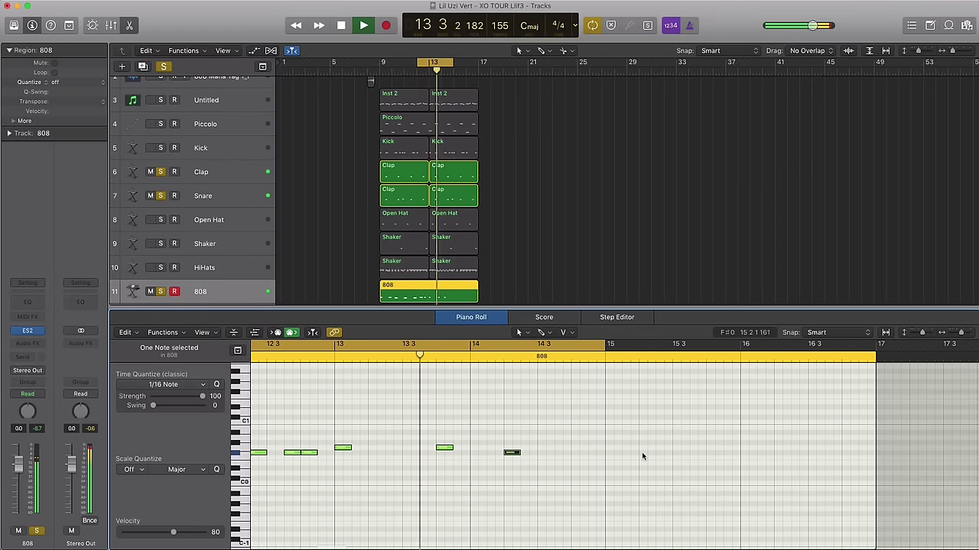
key(space)
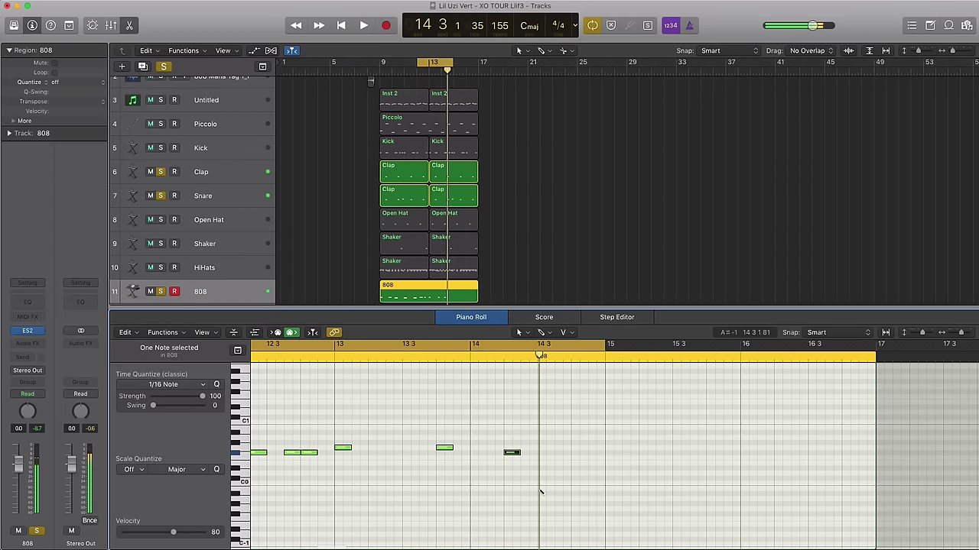
drag(548, 488, 542, 488)
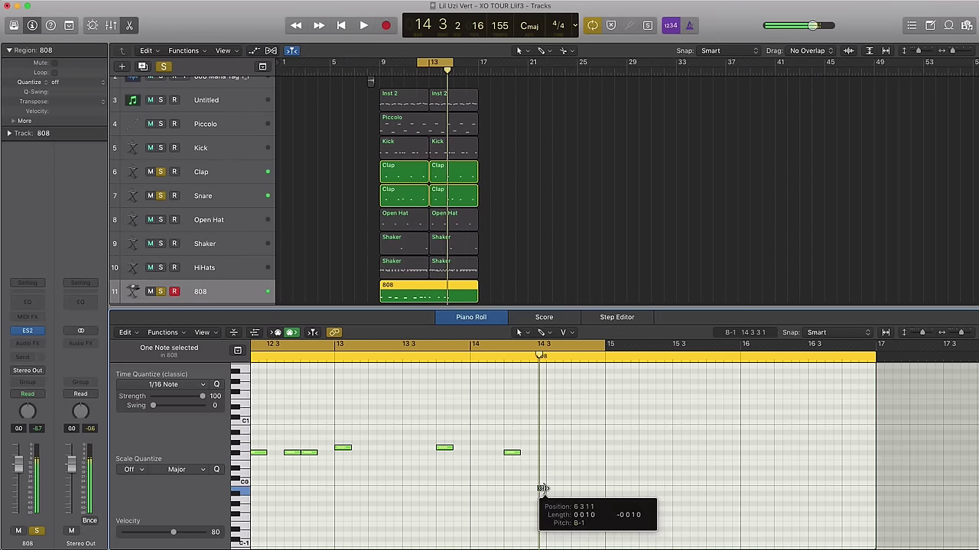
scroll(549, 491, right, 2)
scroll(550, 491, left, 1)
scroll(550, 490, right, 1)
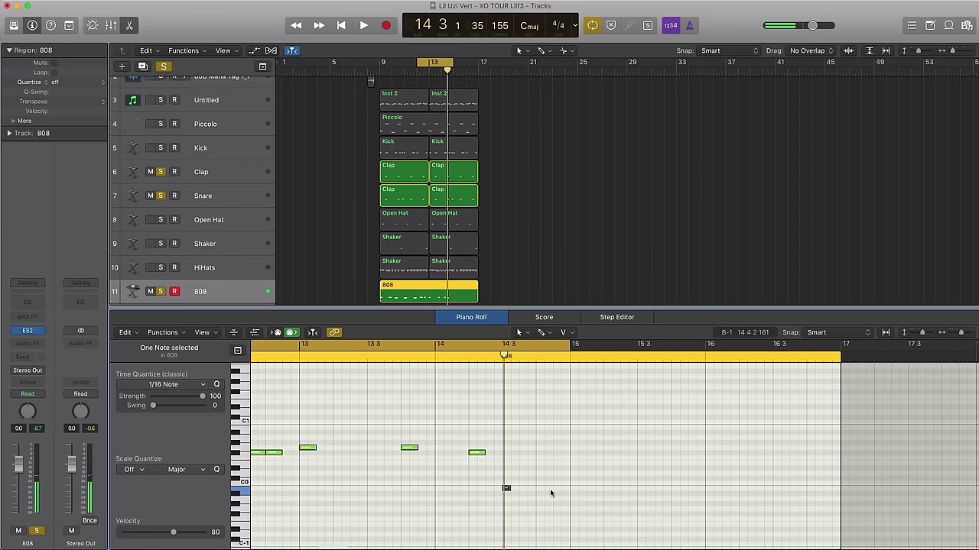
- Replace the single B-1 with three sixteenth-length B-1 notes in bar 14, at the middle of beat 3, beat 4 and the middle of beat 4
key(space)
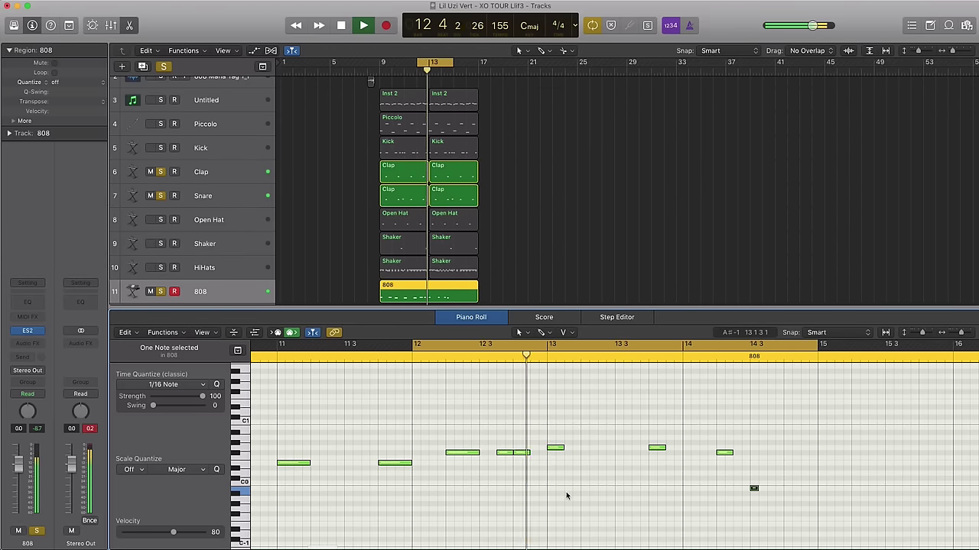
key(space)
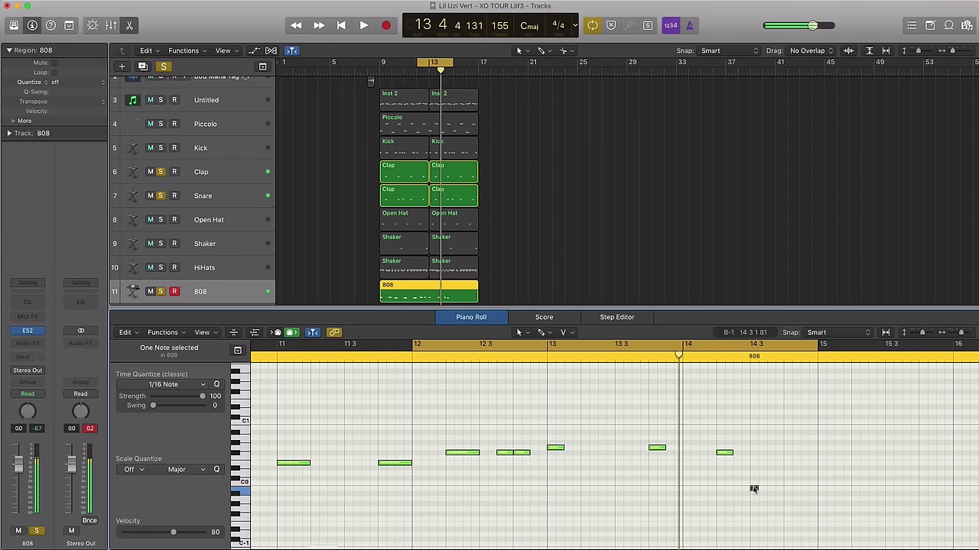
drag(754, 487, 804, 490)
key(space)
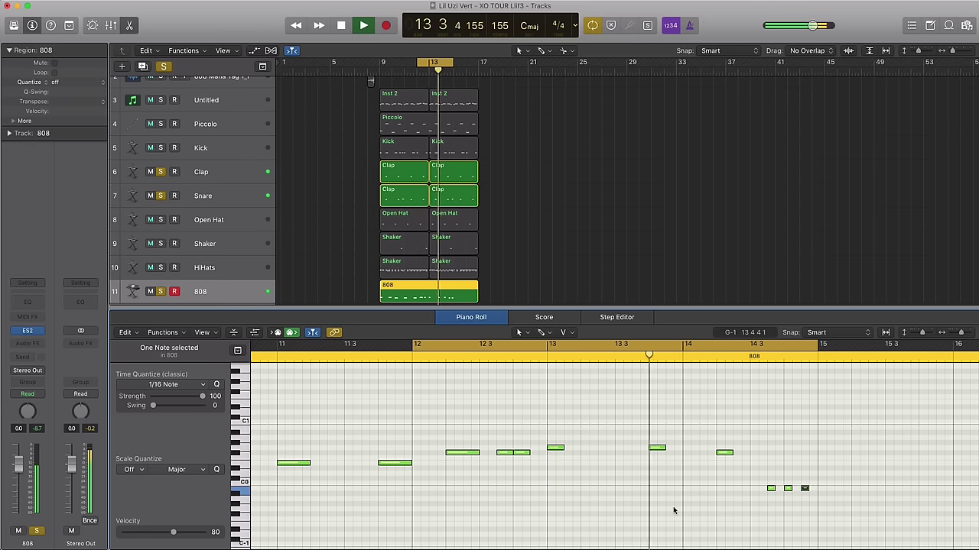
- Solo the Open Hat, Shaker and HiHats tracks as well to hear them with the 808 line
drag(161, 220, 161, 267)
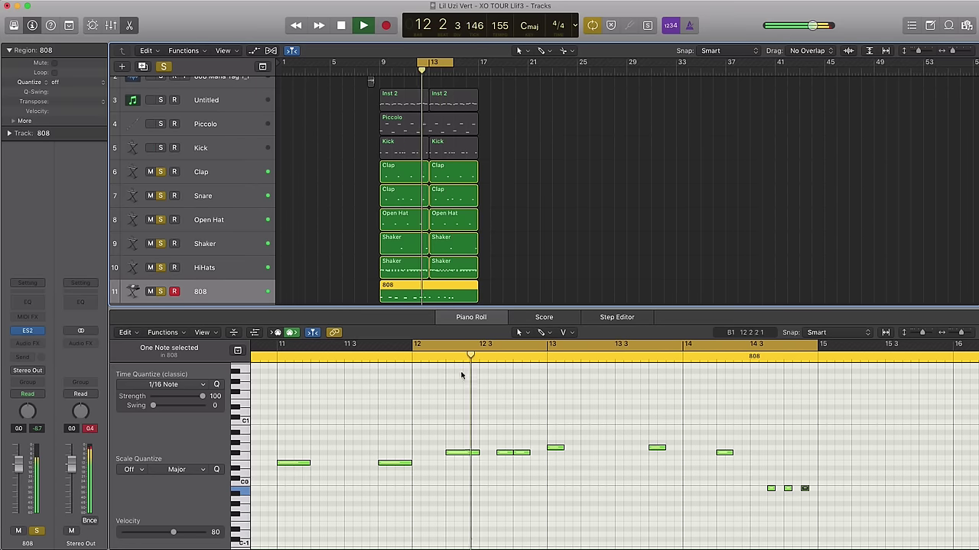
- Stop playback and add a sixteenth-note B0 on beat 1 of bar 15 in the 808 region
key(space)
super+click(823, 429)
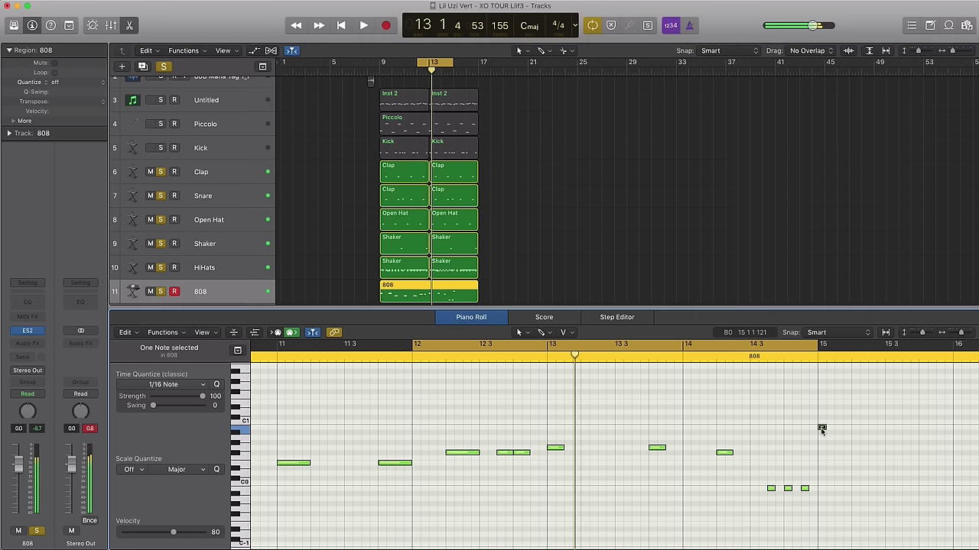
scroll(819, 431, right, 5)
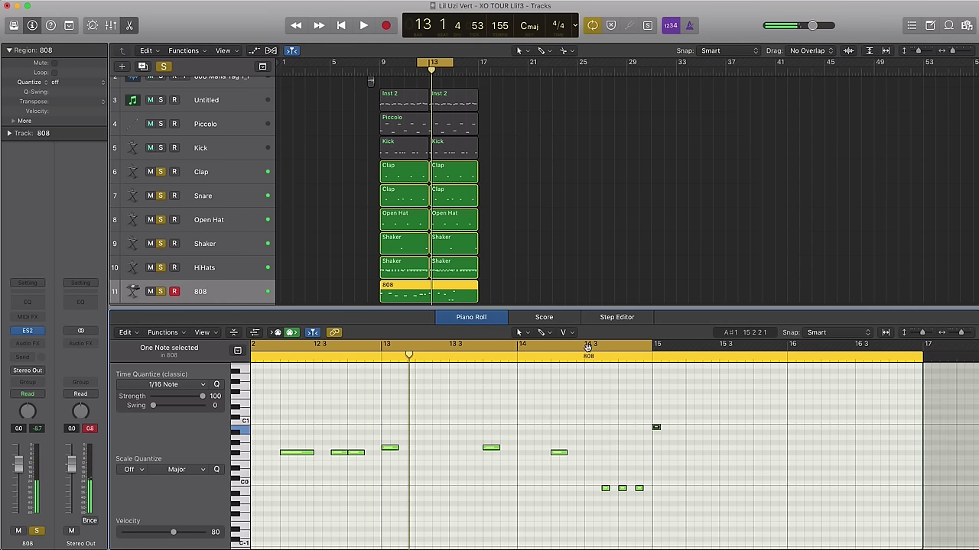
- Move the cycle range to span bar 14 to bar 17 and play the loop
drag(587, 347, 922, 346)
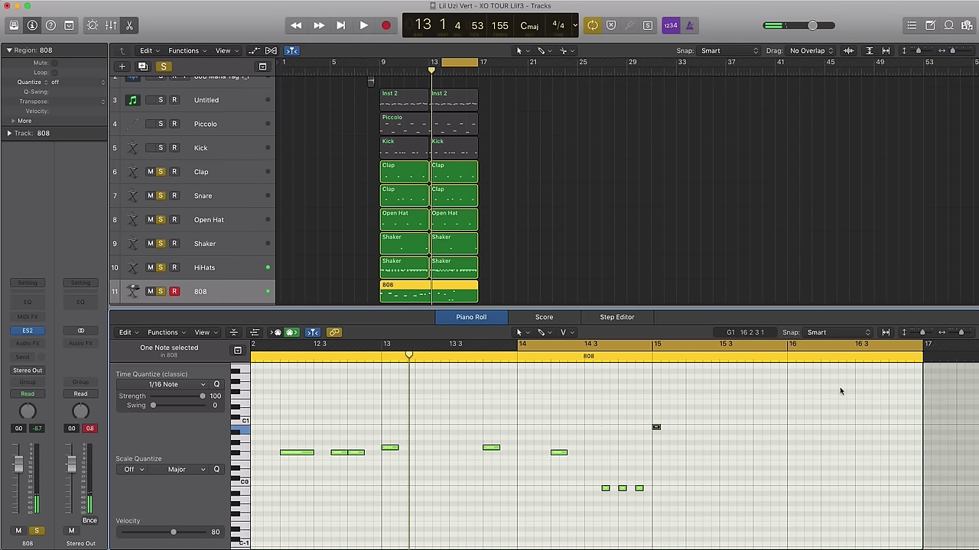
scroll(763, 400, right, 2)
scroll(762, 400, down, 1)
scroll(755, 400, right, 2)
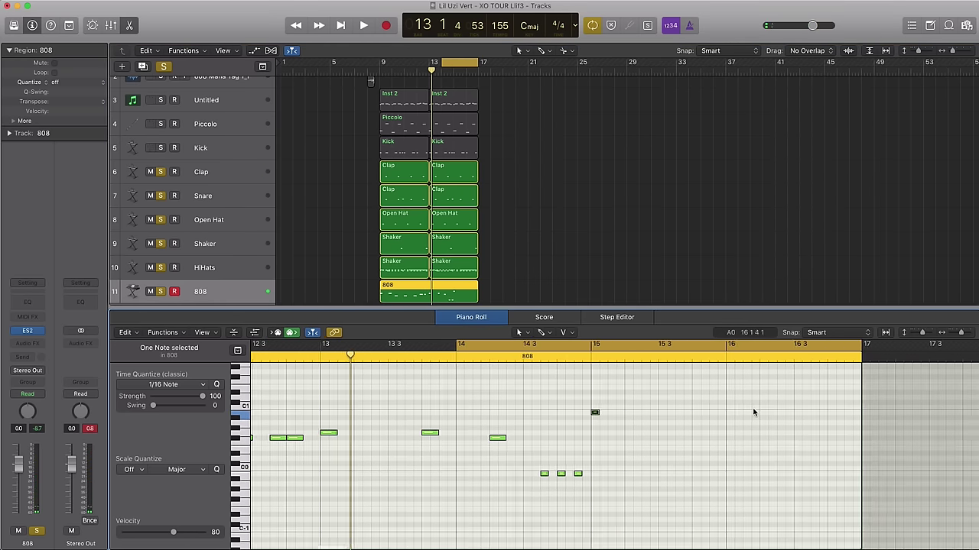
scroll(755, 411, right, 3)
key(space)
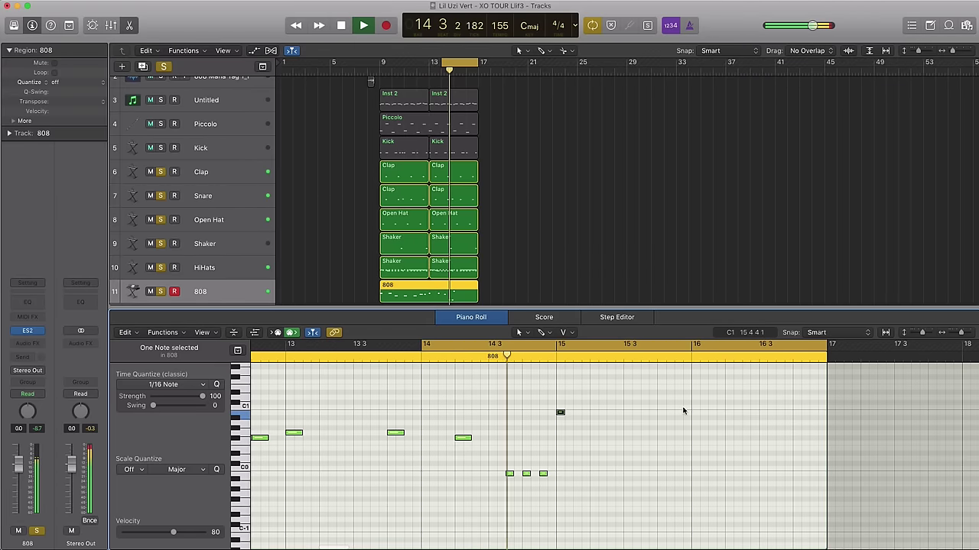
key(space)
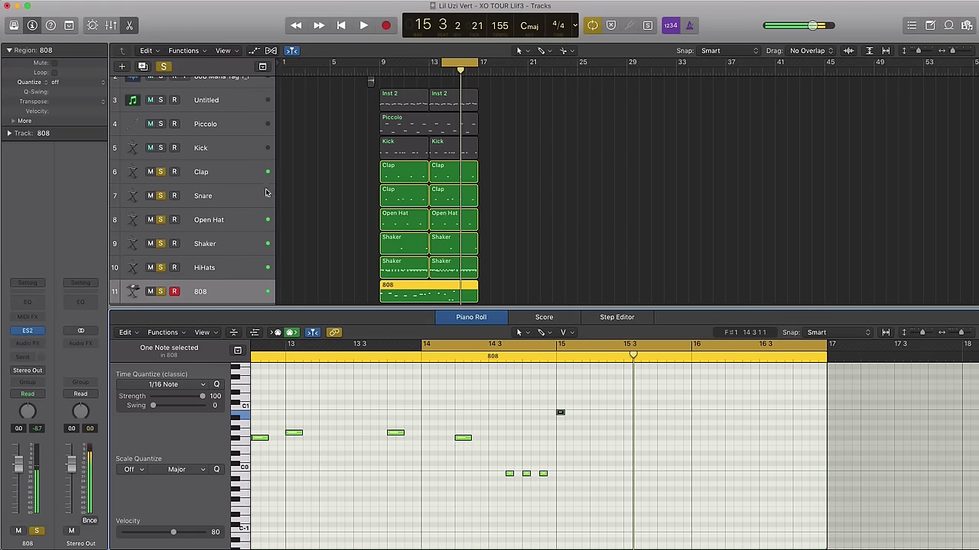
- Solo the Inst 2 track as well and play the loop with it
scroll(339, 182, up, 3)
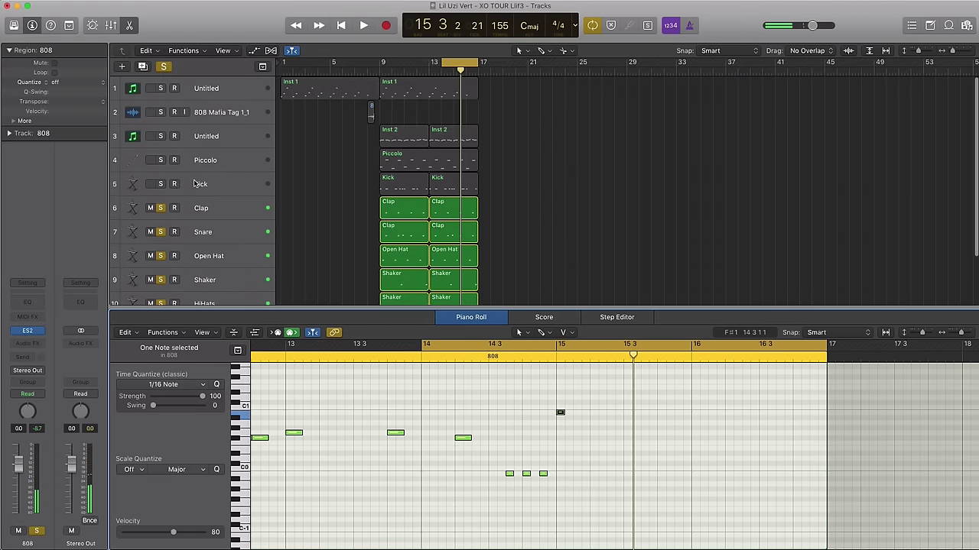
click(160, 141)
key(space)
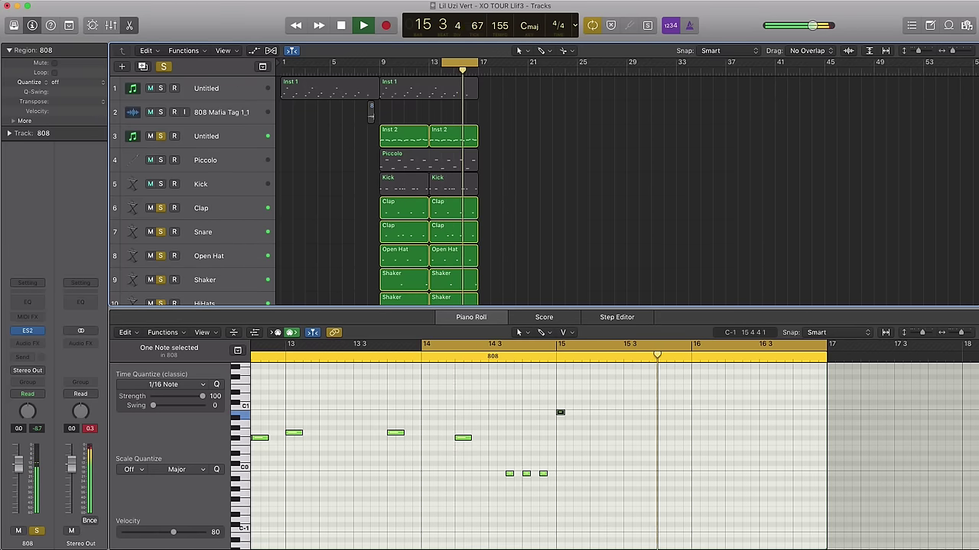
key(space)
key(space)
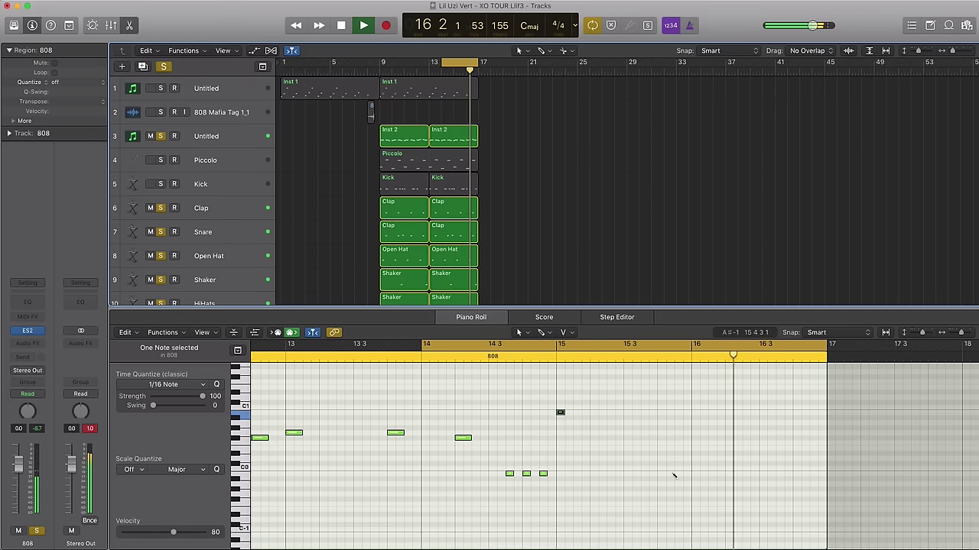
- Add sixteenth notes: D♯0 on bar 15 beat 4; in bar 16, E0 on beat 1, G0 mid-beat 1, F♯0 on beat 2 and mid-beat 3
click(662, 453)
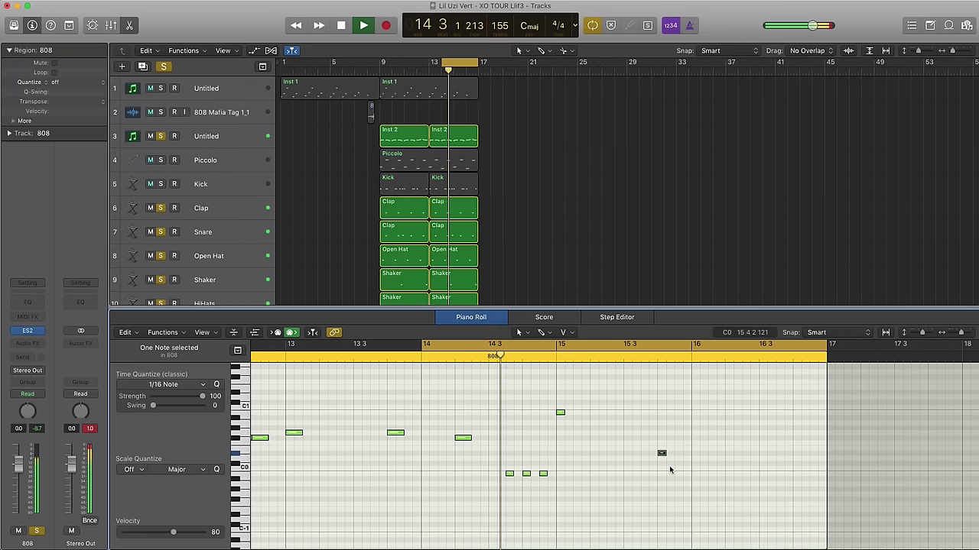
click(695, 449)
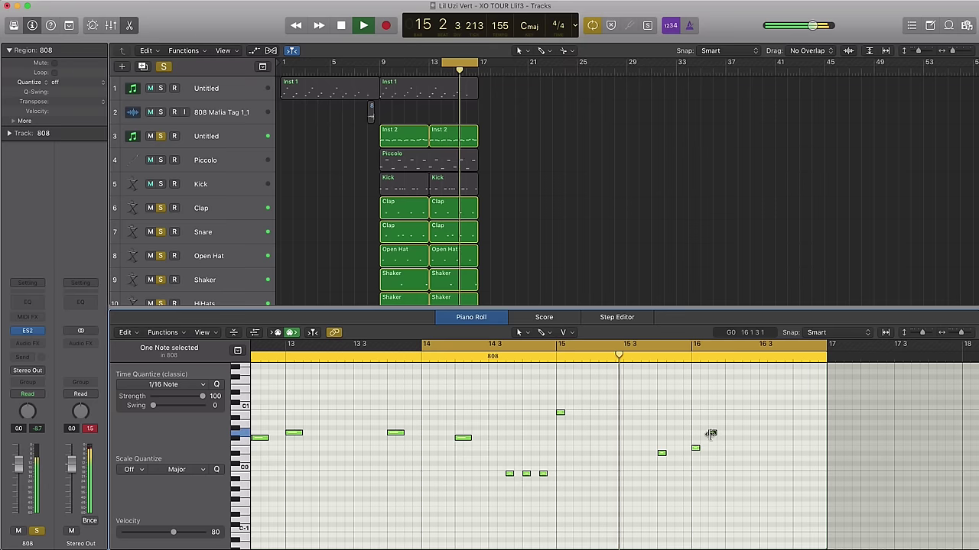
click(711, 432)
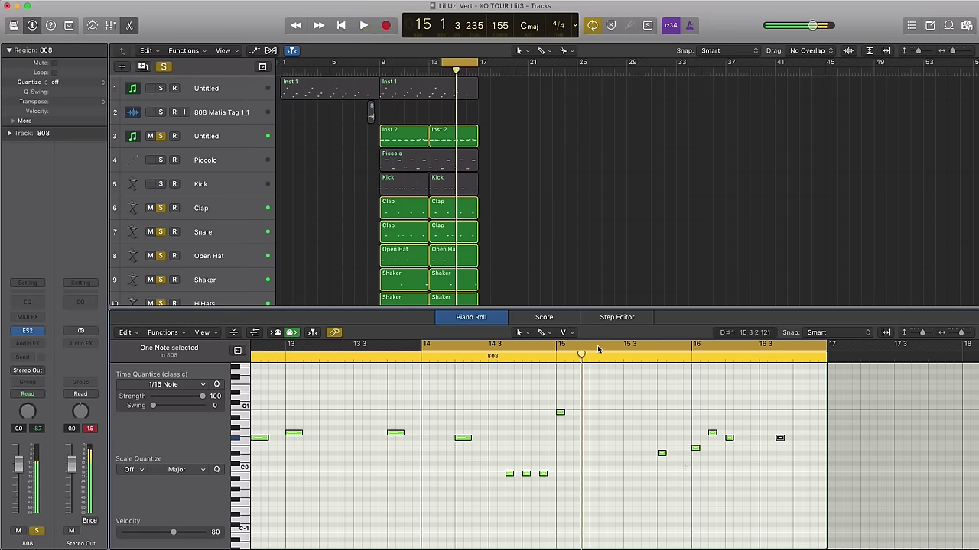
- Set the cycle range from bar 9 to bar 17 and open the 808 track's ES2 synth beside the track list
drag(378, 69, 483, 69)
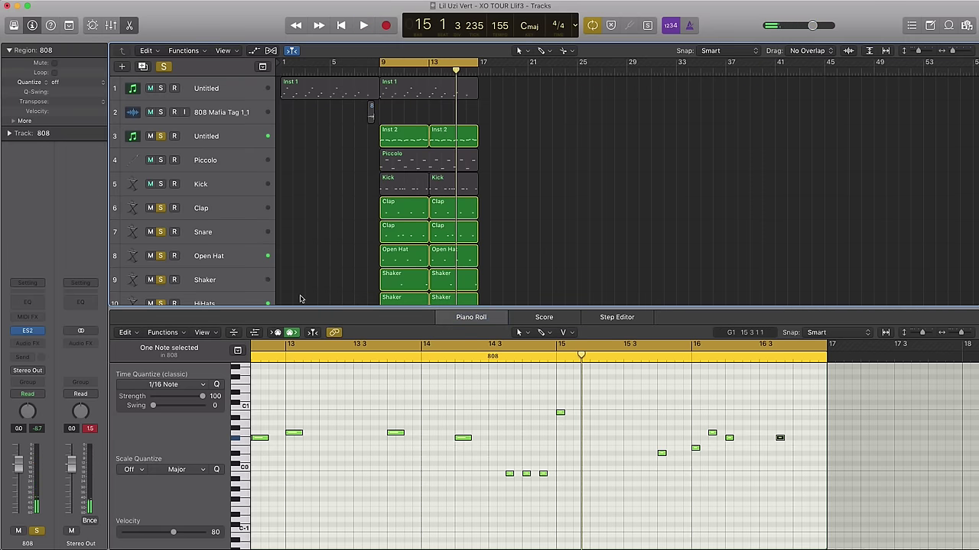
key(x)
key(x)
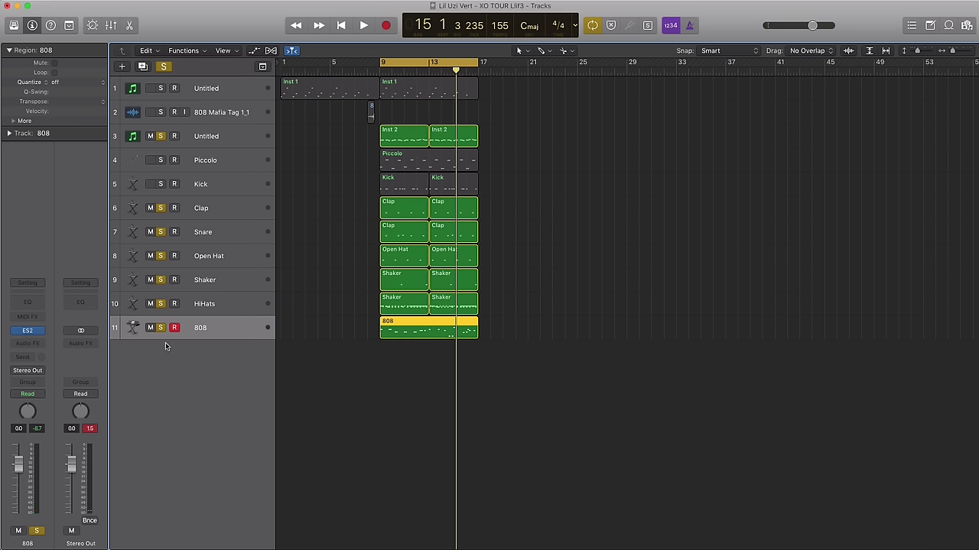
click(32, 333)
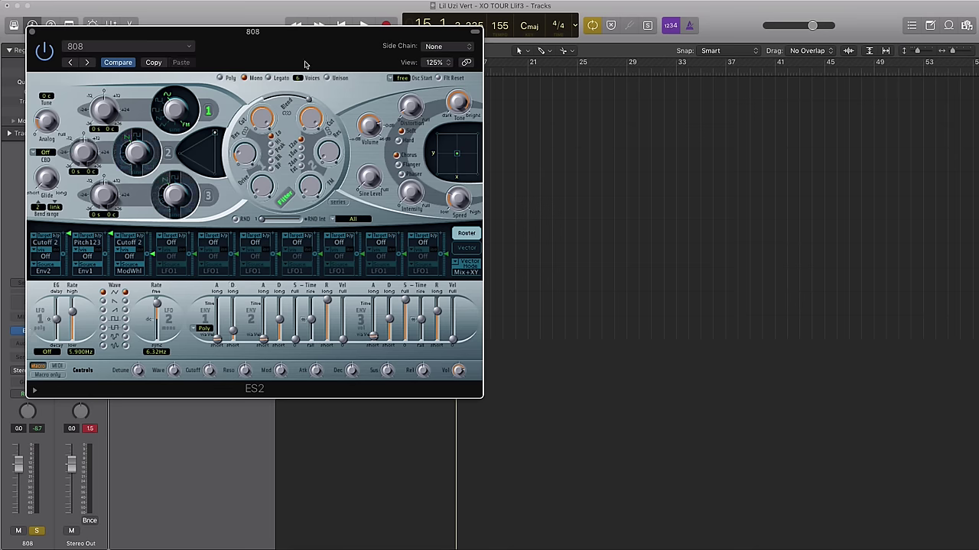
key(space)
drag(305, 60, 699, 198)
key(space)
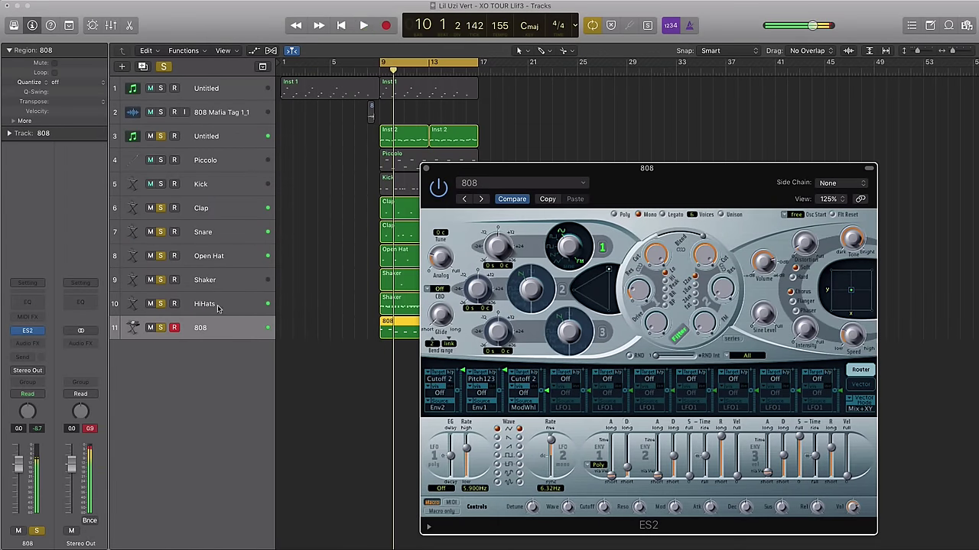
- Clear all solos to hear the full beat and lower the 808 track's volume to -4.3 dB
click(161, 328)
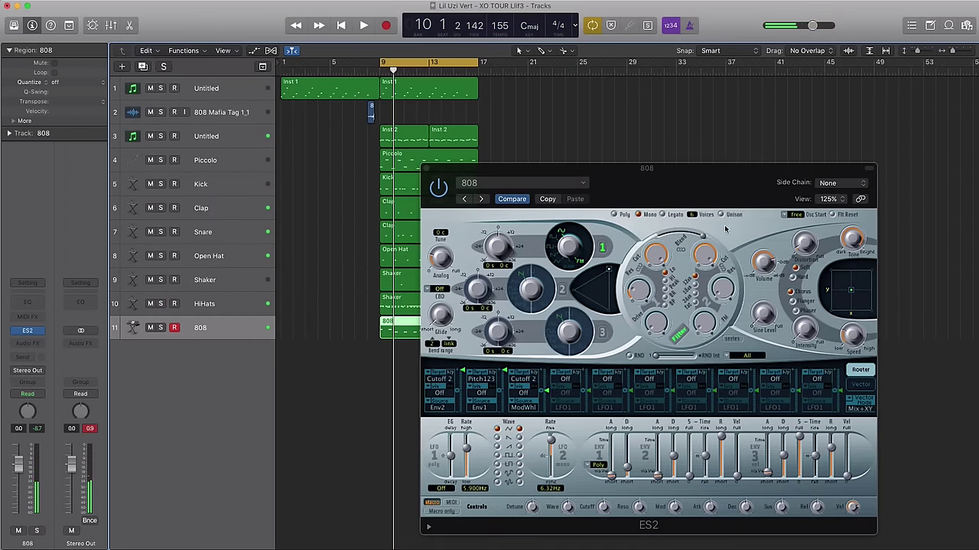
drag(717, 198, 638, 123)
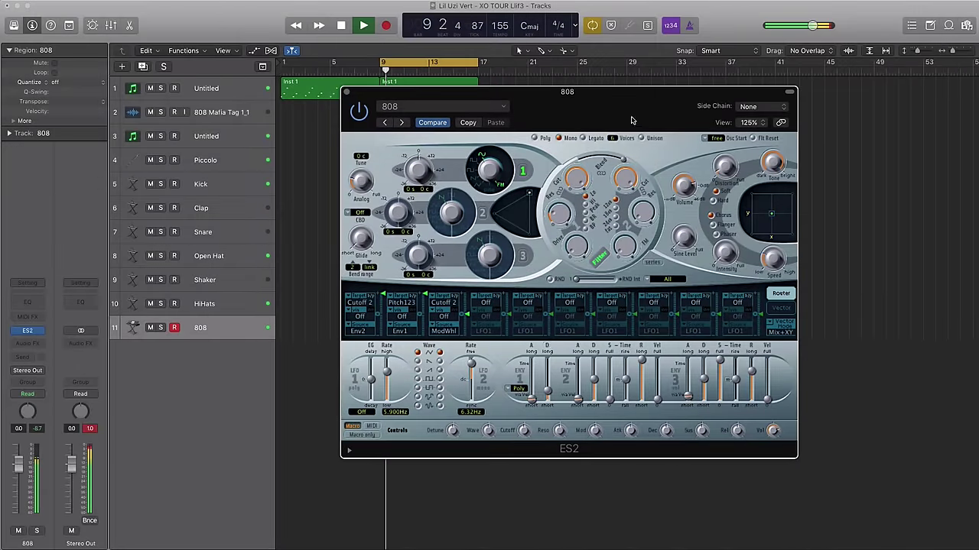
drag(631, 120, 601, 137)
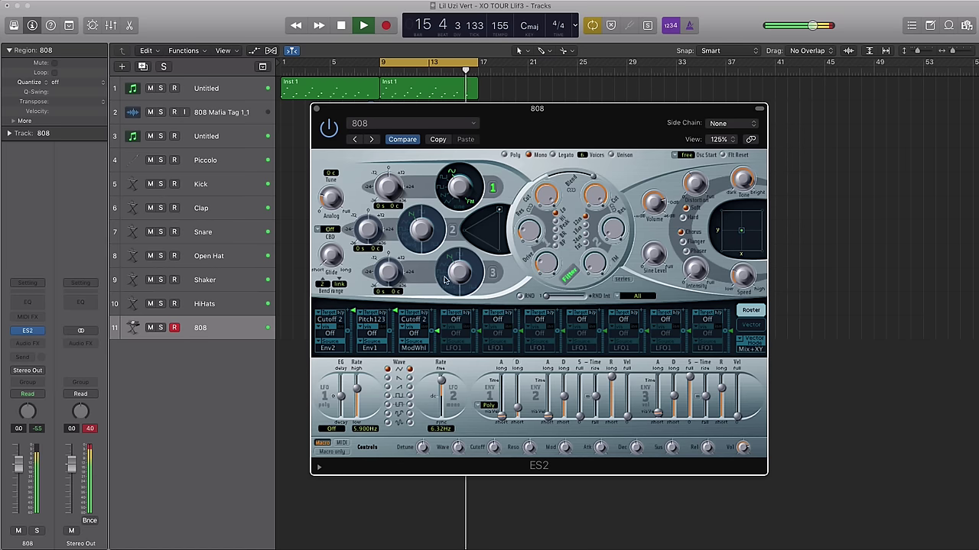
click(90, 429)
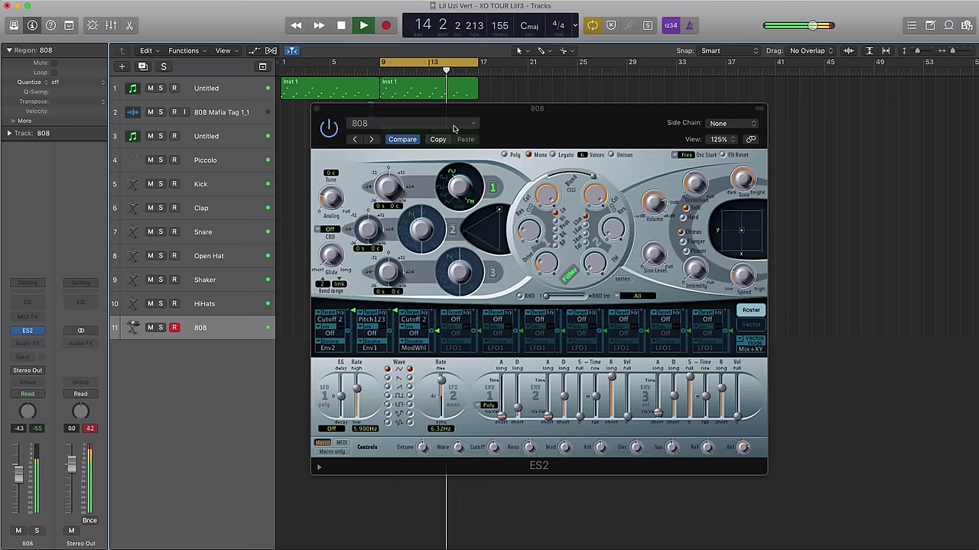
click(317, 111)
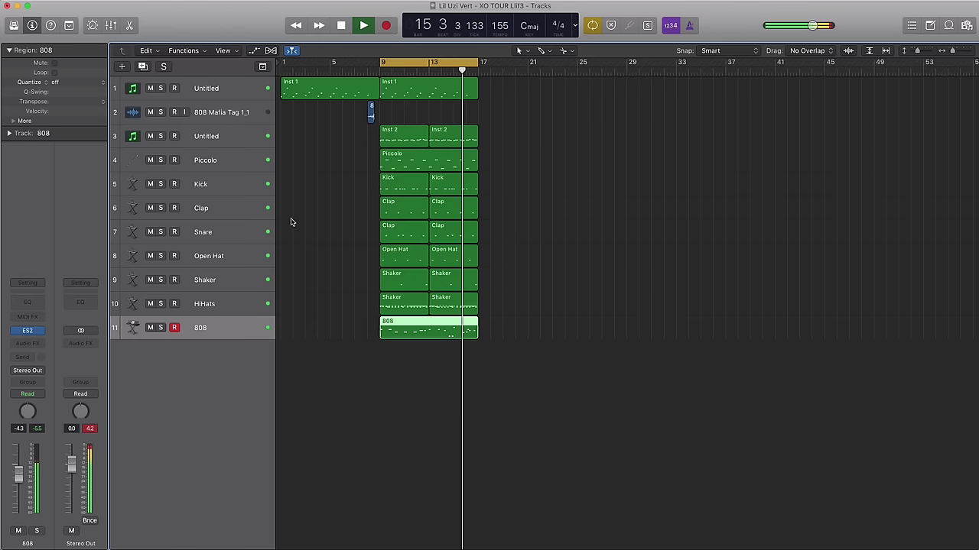
- Adjust the Kick to HiHats volumes together in the mixer: Kick 2.2 dB, Clap -0.6 dB, the rest 1.2 dB, and play the beat
key(x)
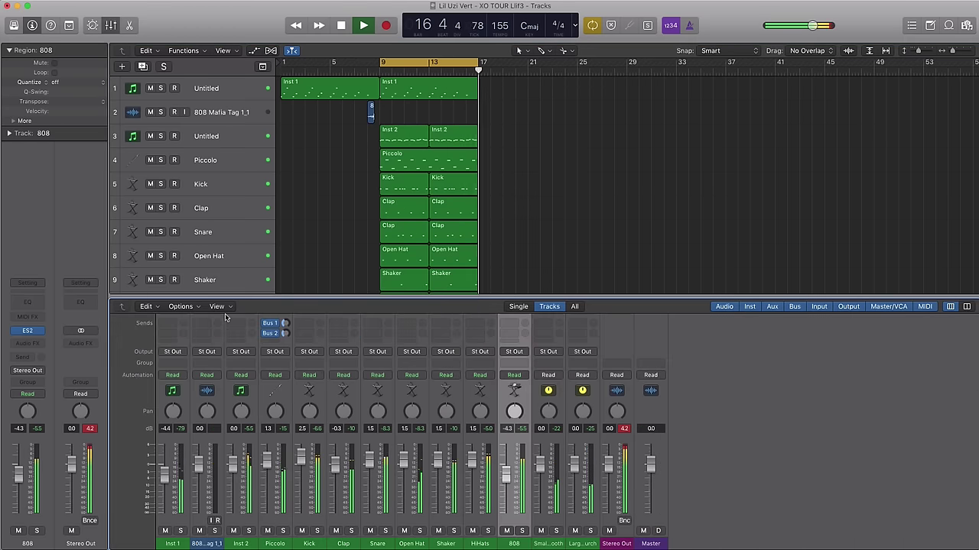
click(309, 544)
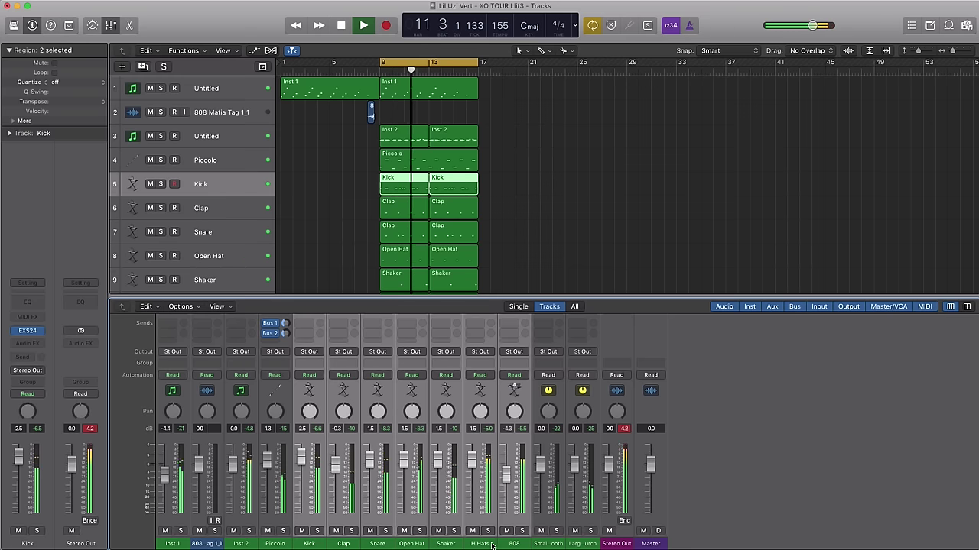
click(489, 544)
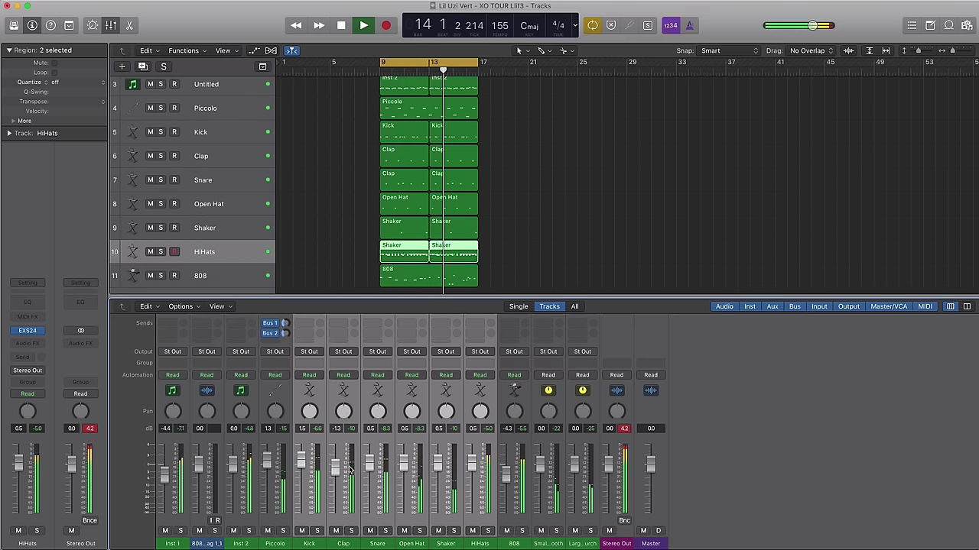
drag(303, 462, 303, 458)
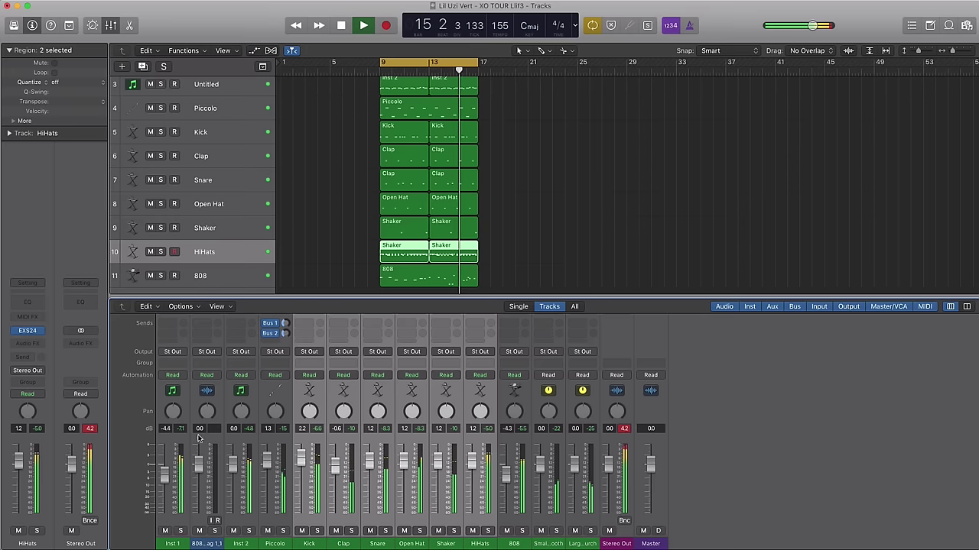
key(x)
click(548, 419)
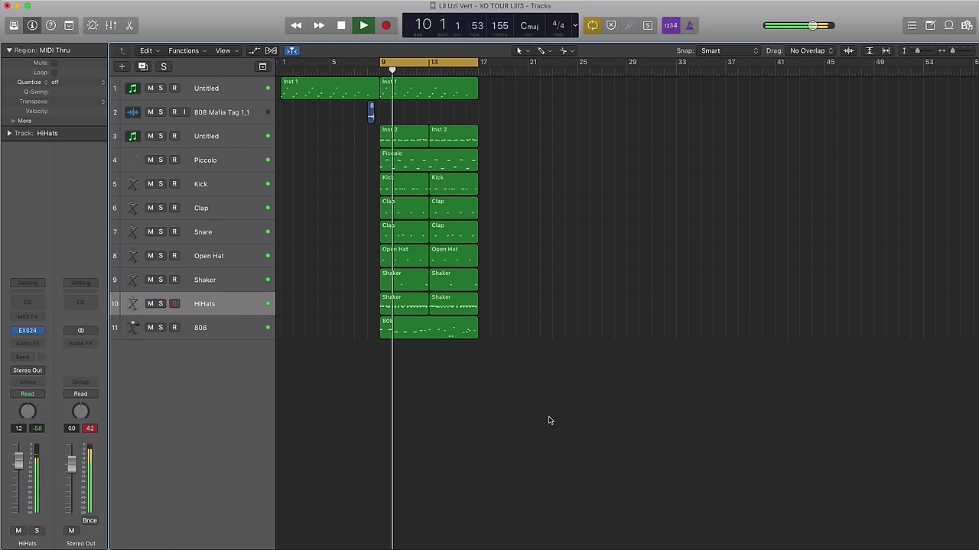
key(space)
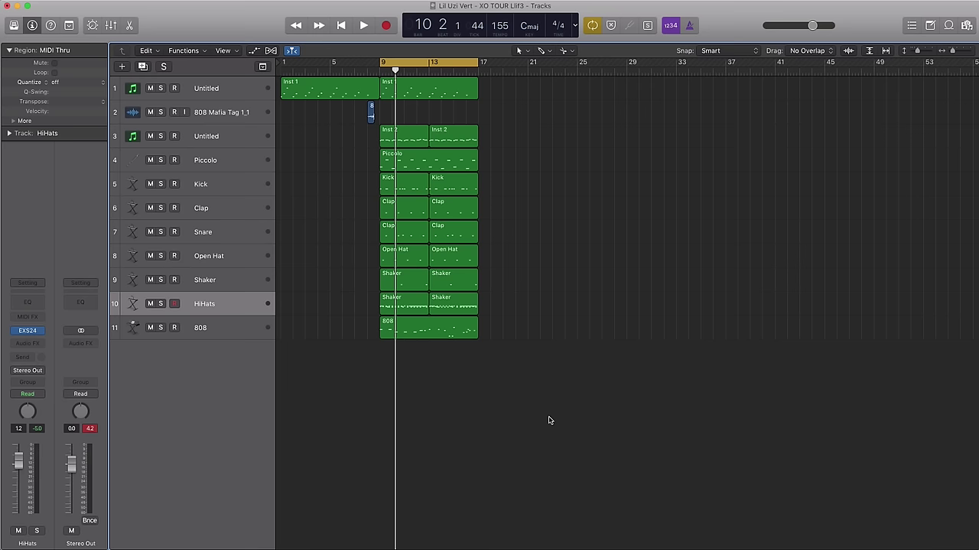
- Import the FX_door_1 sample onto a new track at bar 9 and solo it together with the Kick through 808 tracks
drag(961, 491, 381, 410)
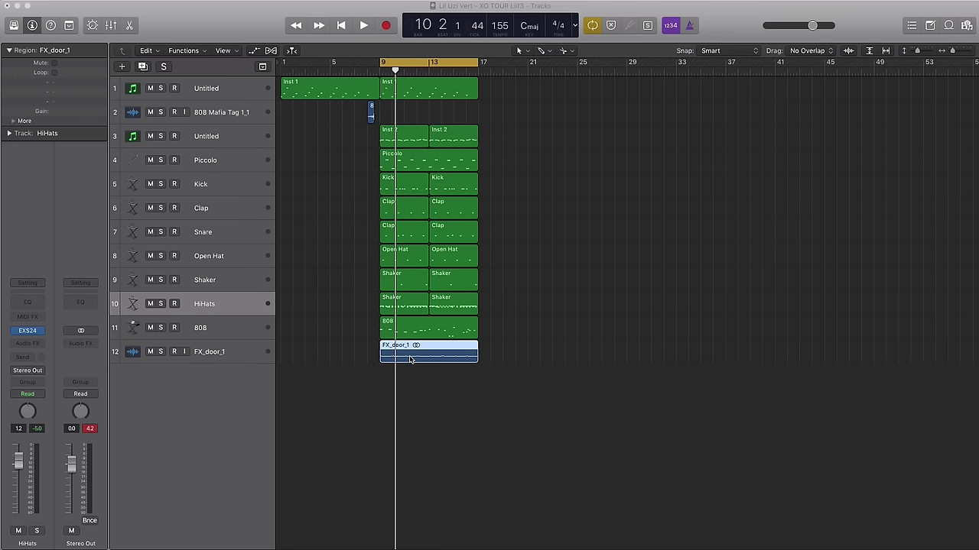
key(space)
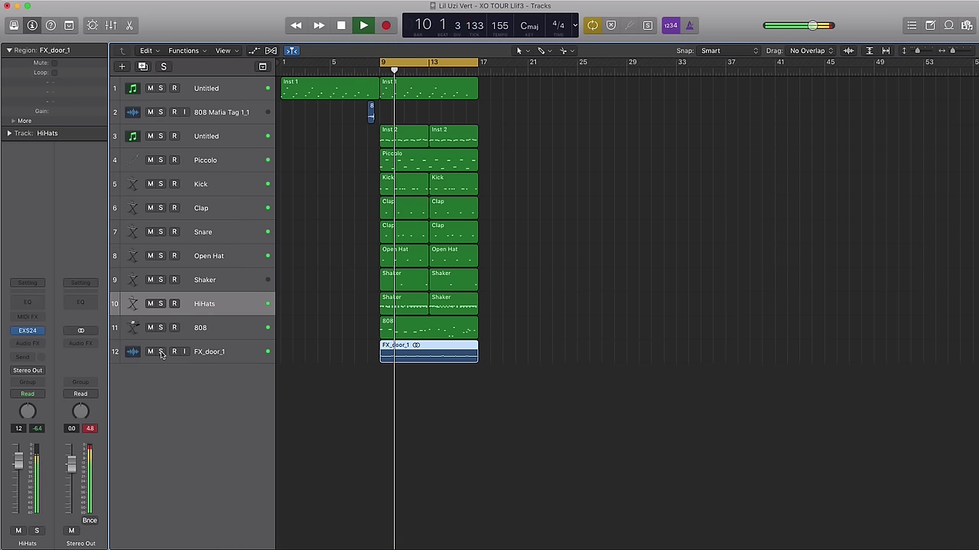
drag(161, 354, 161, 184)
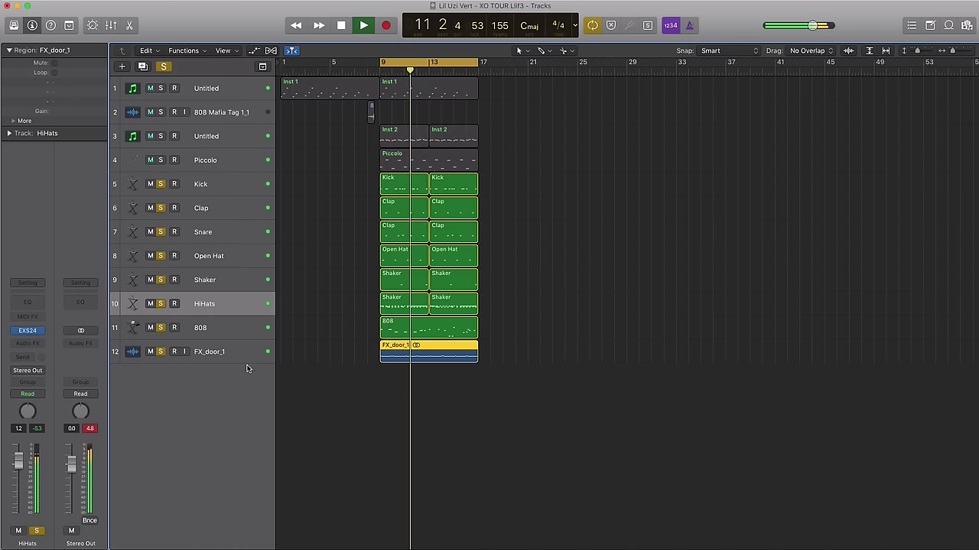
- Insert a stereo Gain plug-in on the FX_door_1 track and raise its gain to +9.7 dB during playback
click(225, 351)
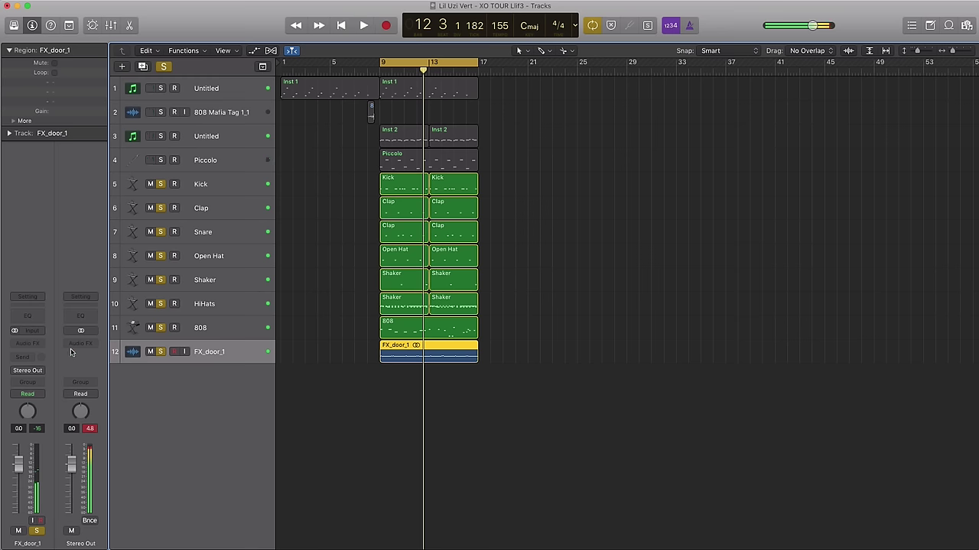
click(38, 345)
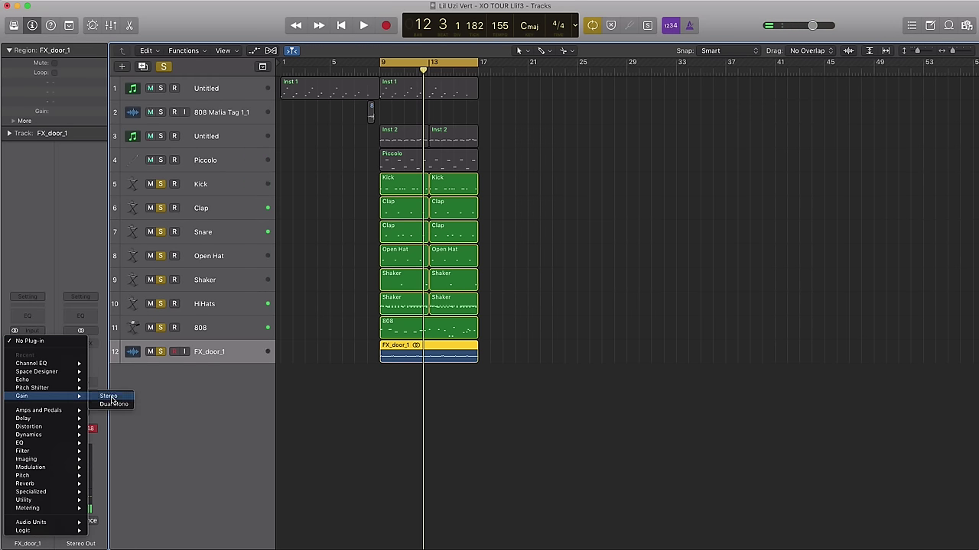
click(111, 397)
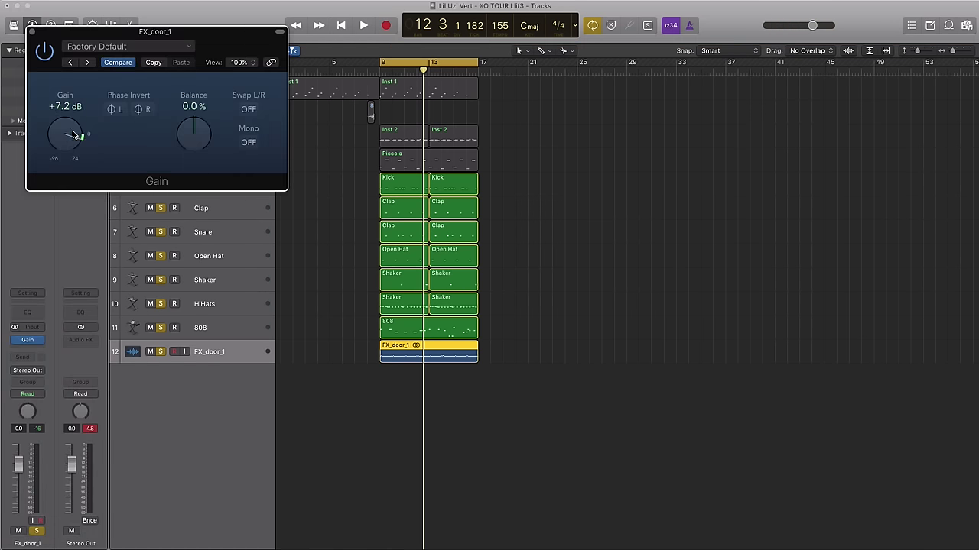
key(space)
drag(74, 131, 68, 127)
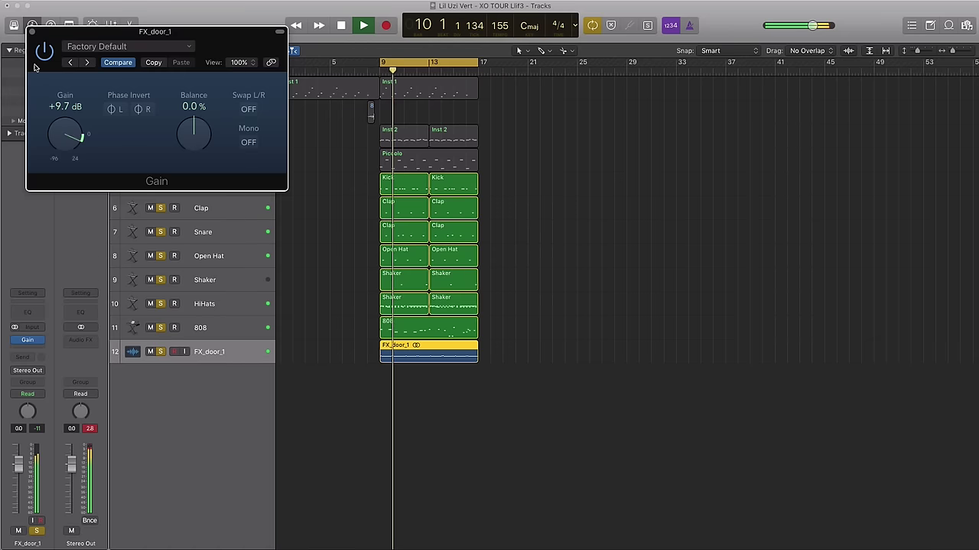
click(32, 32)
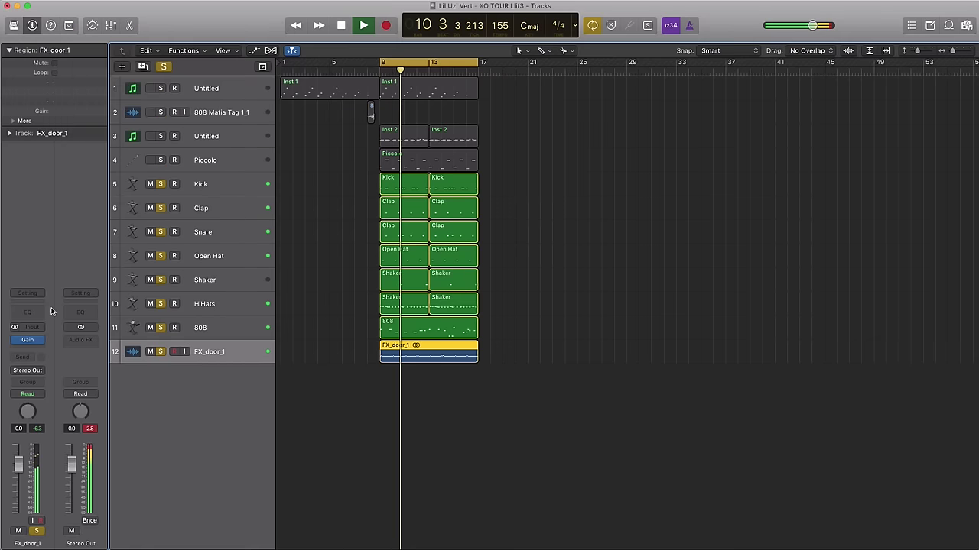
- Insert a stereo Pitch Shifter plug-in on the FX_door_1 track, with Mix at 100% and Timing set to Drums
click(39, 348)
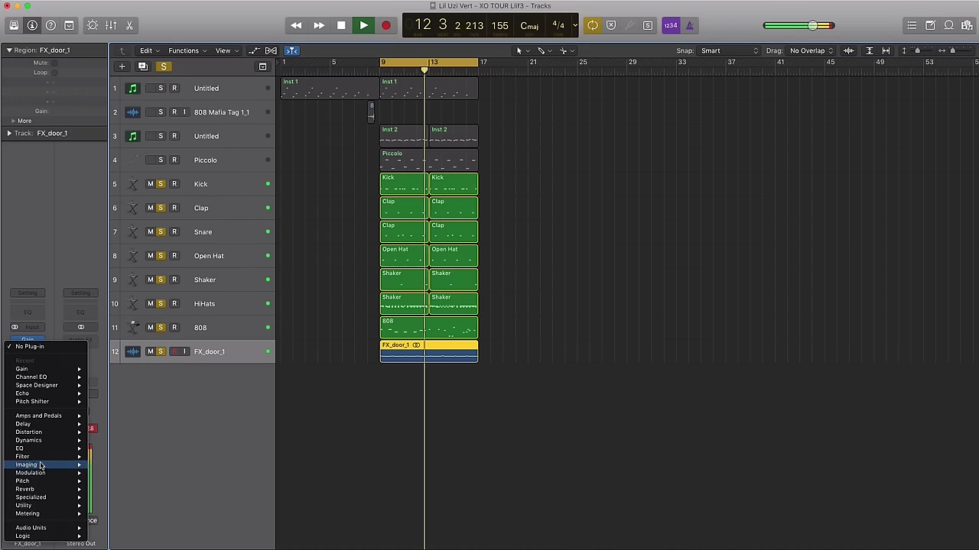
mouse_move(69, 401)
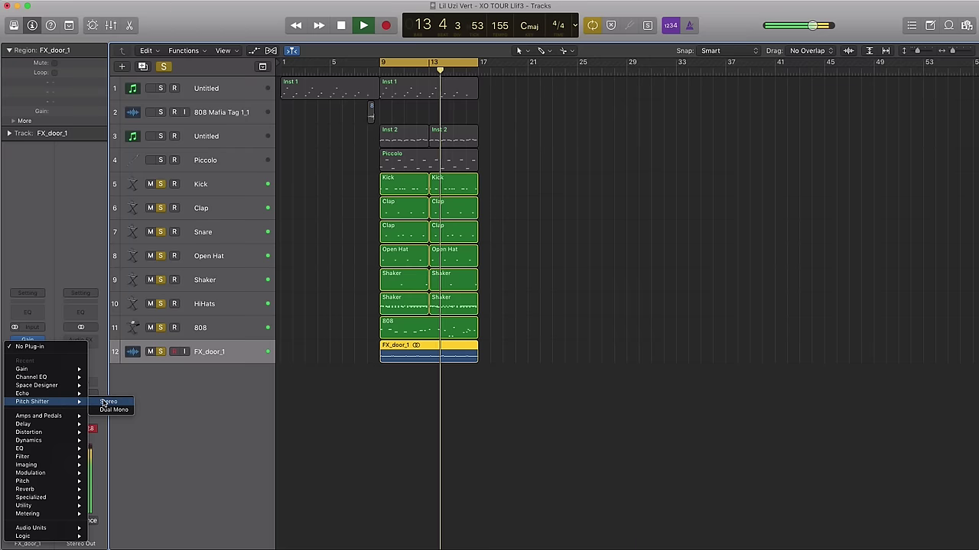
click(106, 402)
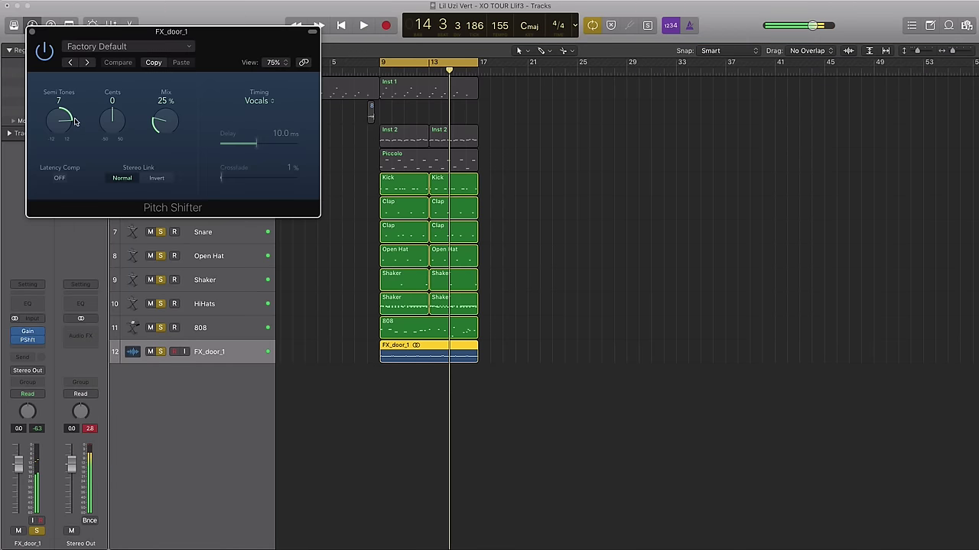
click(258, 100)
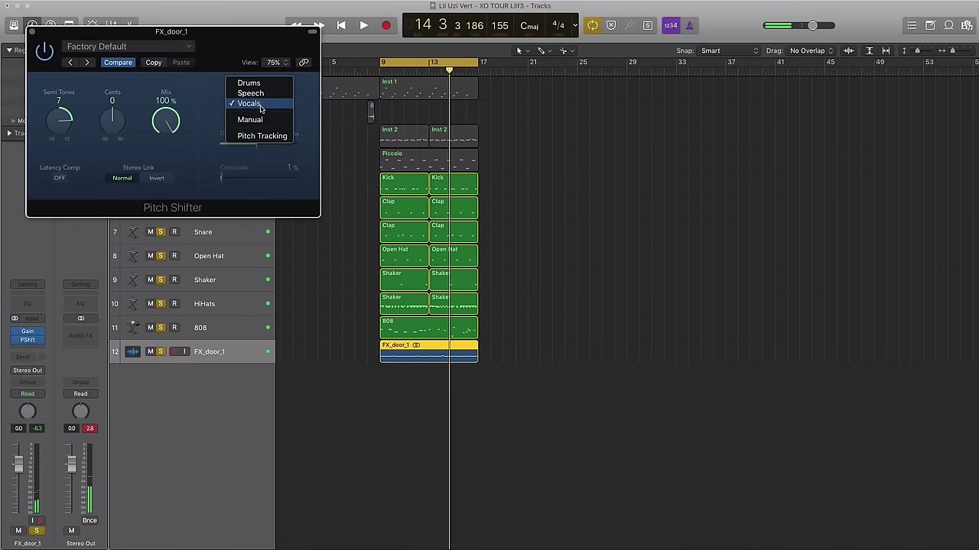
click(262, 87)
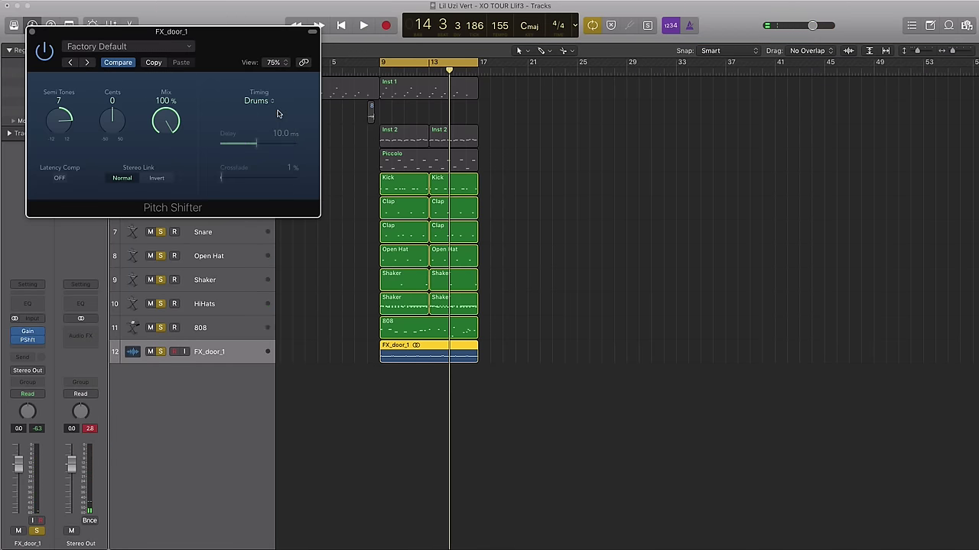
- Lower the Pitch Shifter's Semi Tones to -10 during playback and close the plug-in window
key(space)
drag(61, 130, 57, 108)
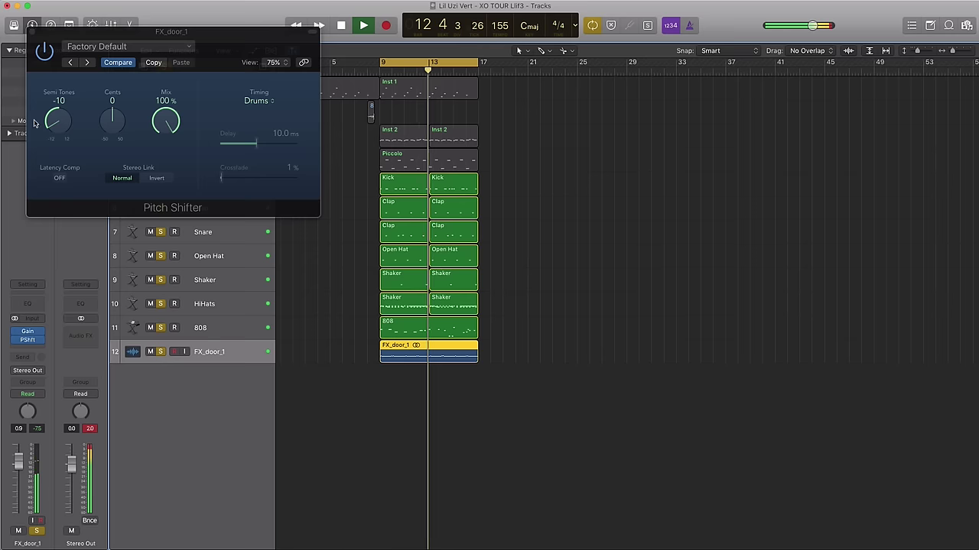
click(34, 32)
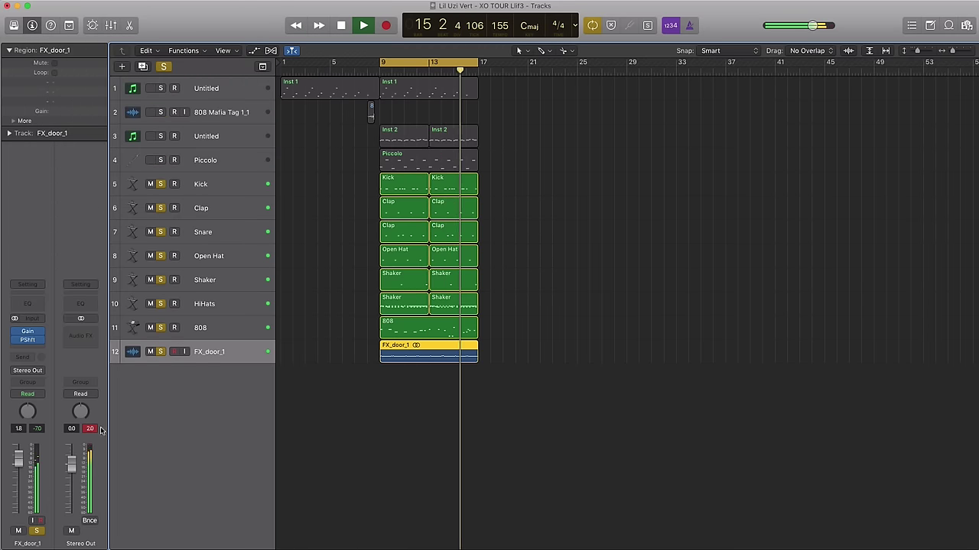
- Clear all solos and raise the FX_door_1 track's volume to 3.7 dB while playing the full beat
key(space)
click(161, 353)
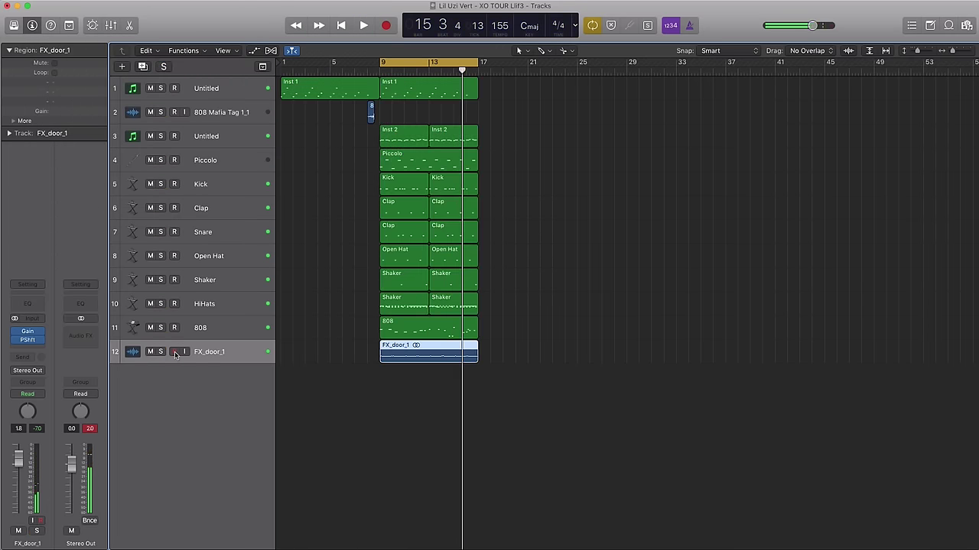
key(space)
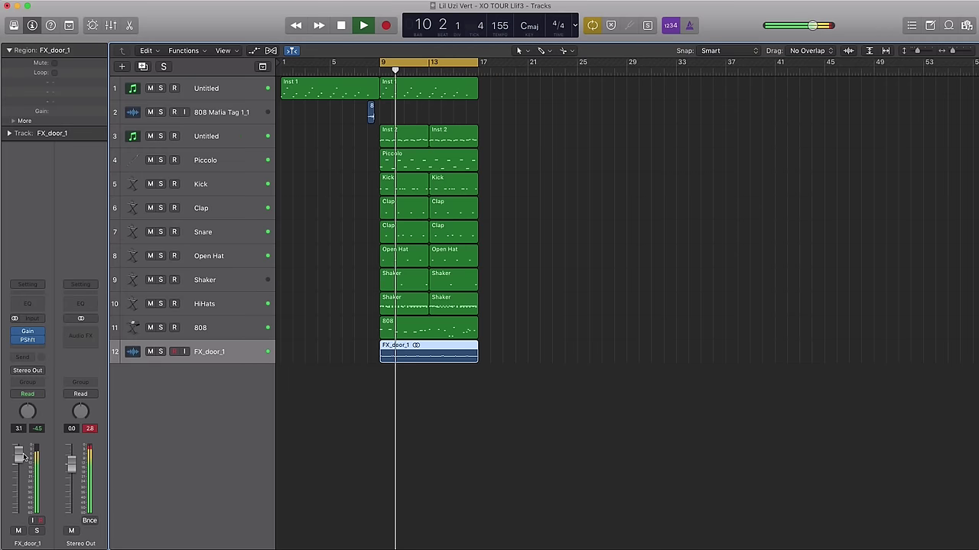
drag(22, 455, 23, 453)
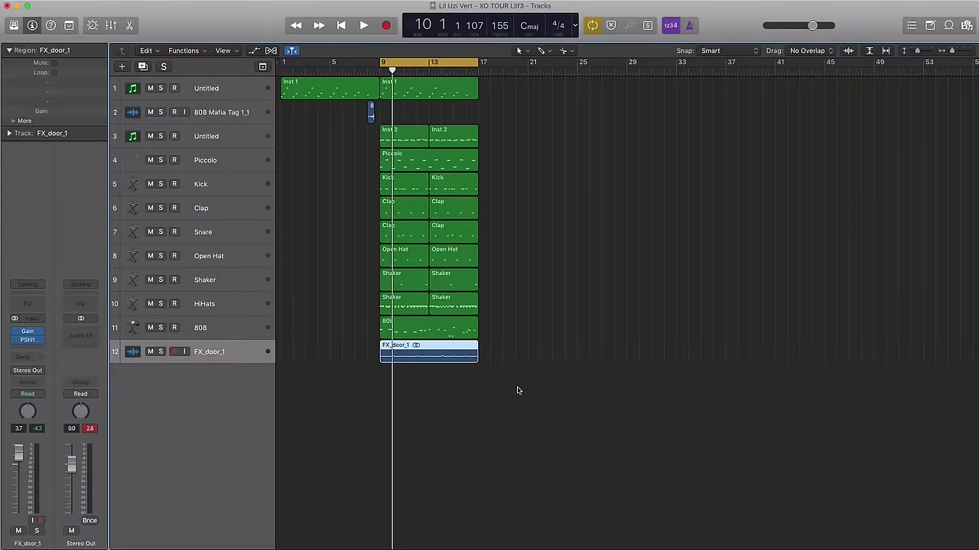
- Copy all regions from bars 9–16 to bar 17, and delete the original Kick through 808 regions in bars 9–16
drag(517, 390, 492, 103)
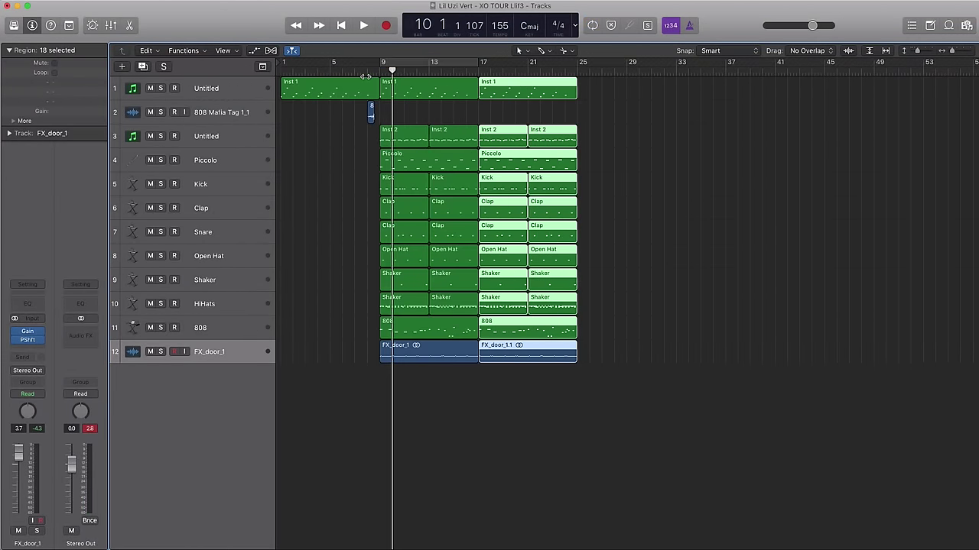
drag(362, 186, 456, 330)
key(Delete)
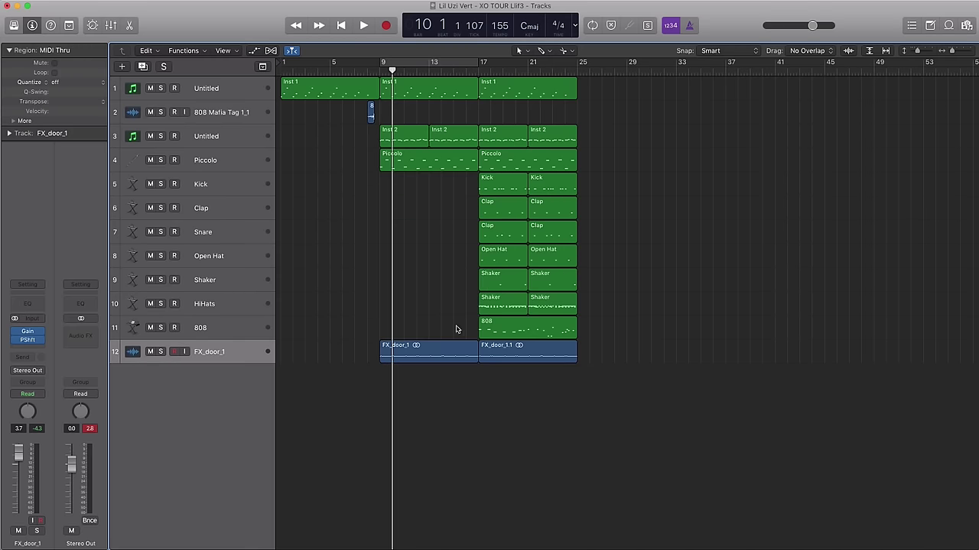
- Copy the 808 Mafia Tag region to bar 16 and repeat the full-beat section at bar 25
click(444, 355)
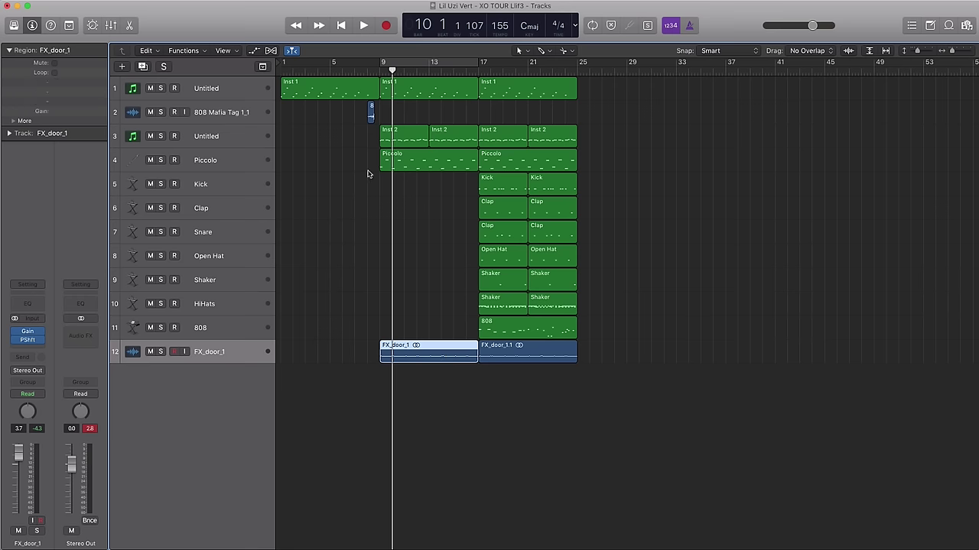
drag(369, 121, 469, 120)
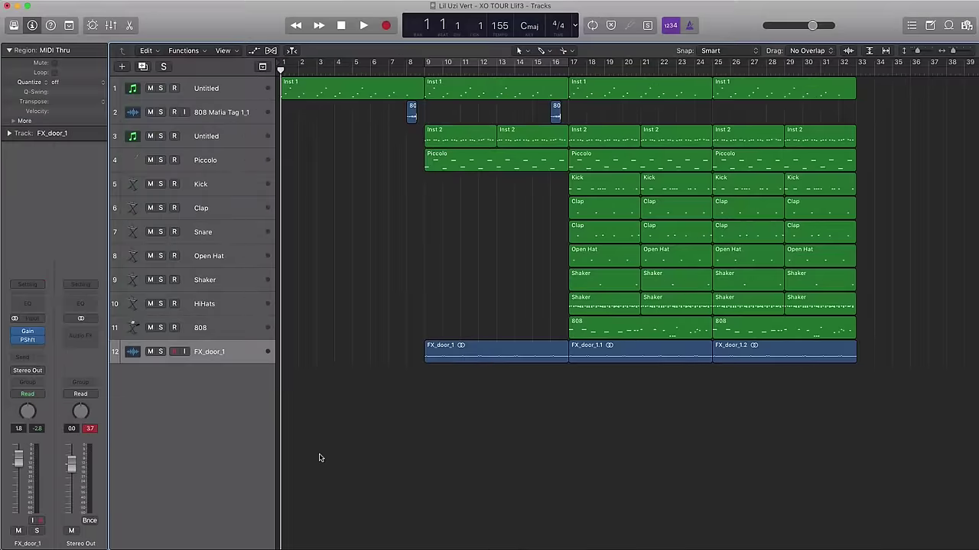
- Play the whole arrangement from bar 1 to past its end, and leave all regions deselected
key(space)
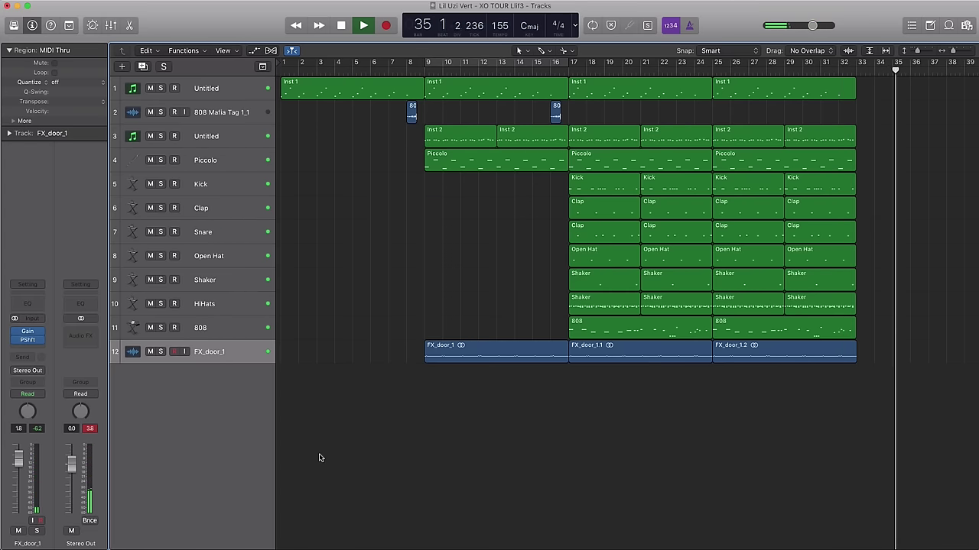
key(space)
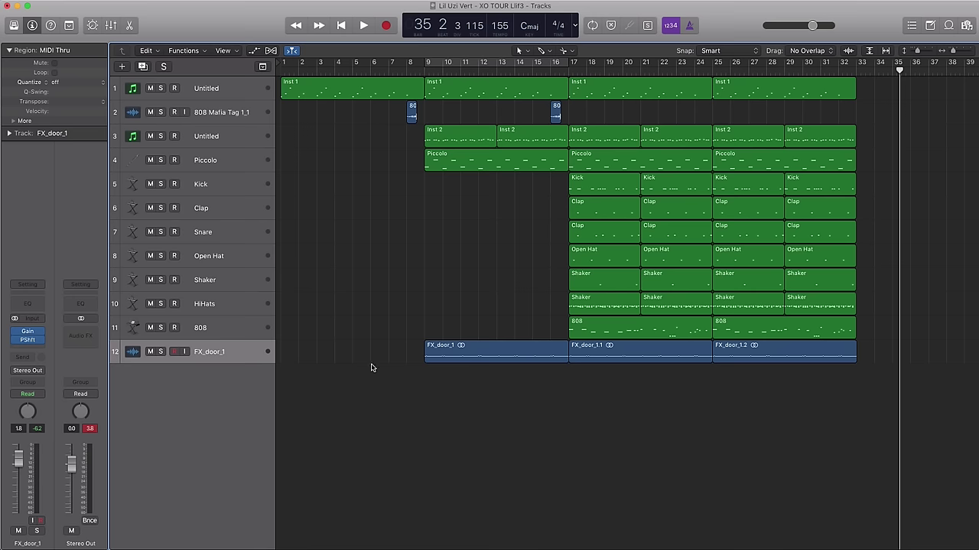
drag(671, 358, 335, 99)
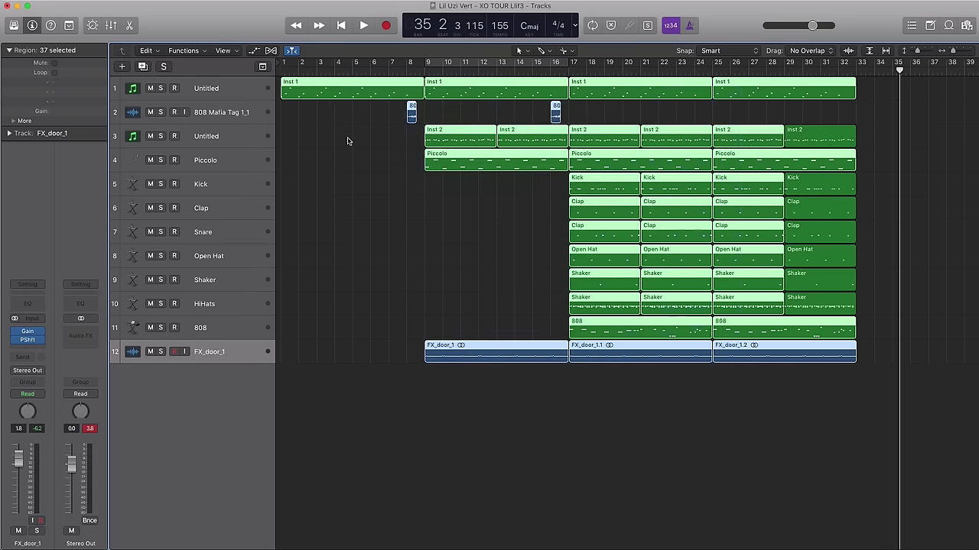
click(348, 141)
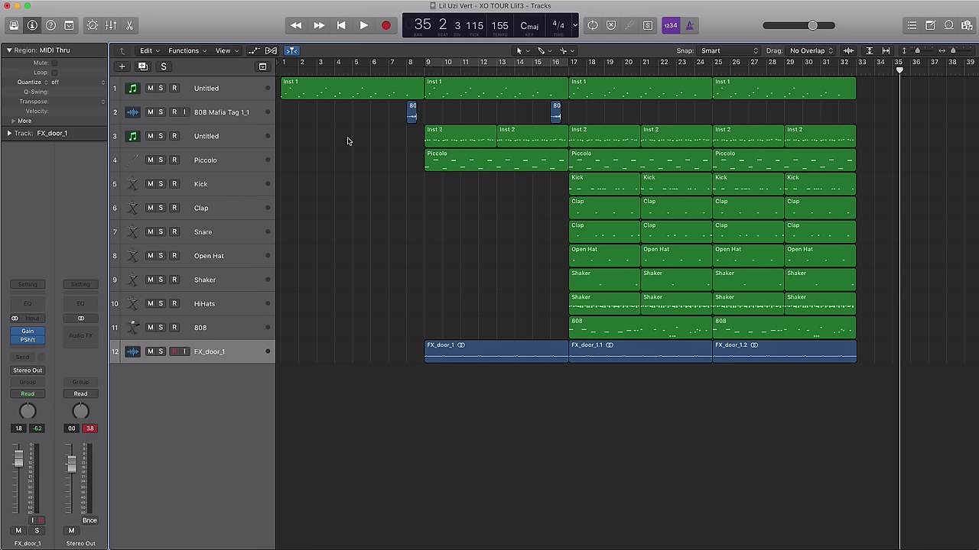